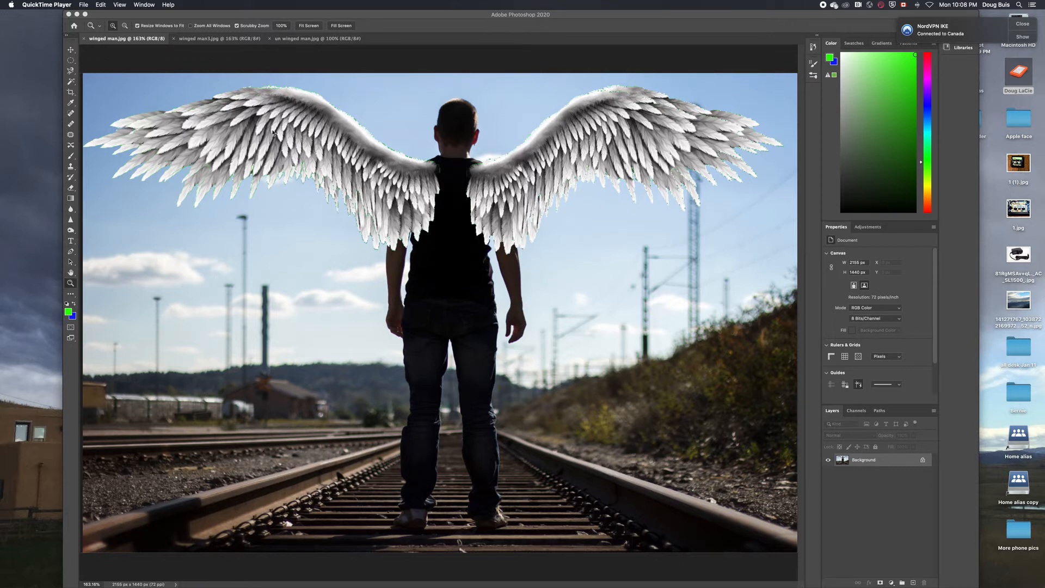
Compare the green-screen and unwinged man images, then return to the winged man railway photo
{"action": "left_click", "coordinate": [197, 86]}
{"action": "left_click", "coordinate": [199, 39]}
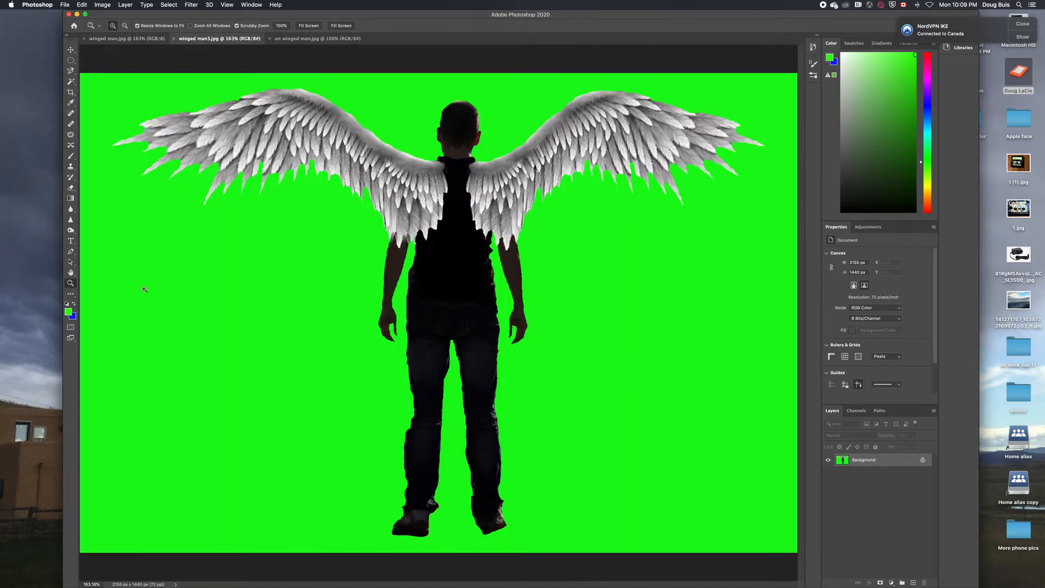
{"action": "left_click", "coordinate": [297, 39]}
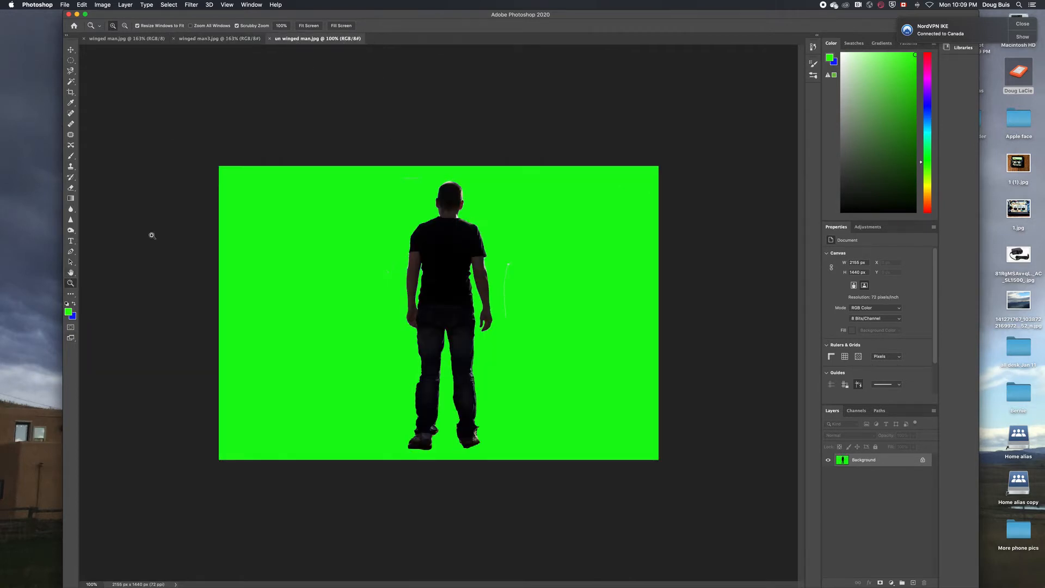
{"action": "left_click", "coordinate": [309, 26]}
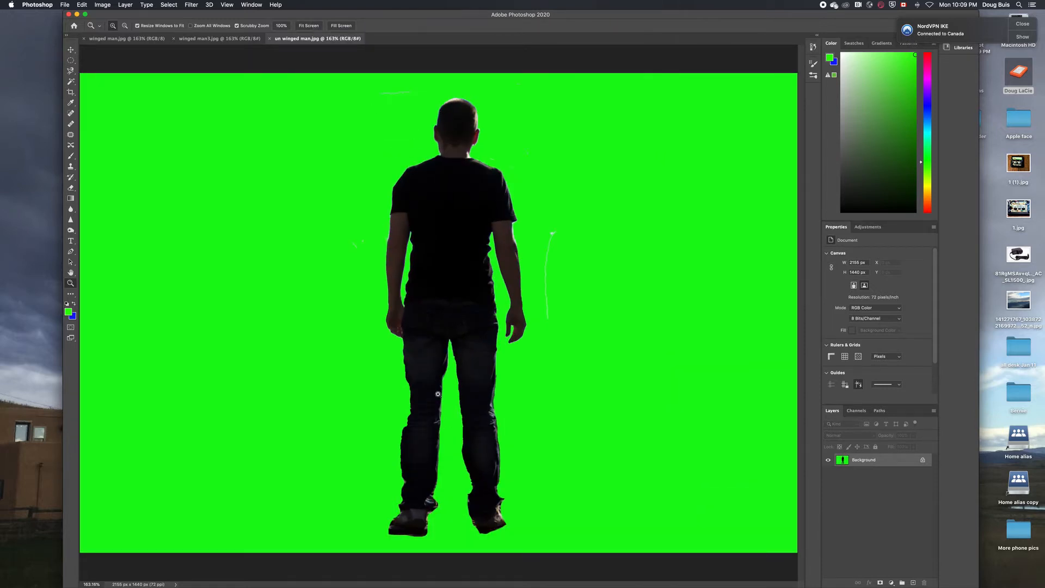
{"action": "left_click", "coordinate": [215, 39]}
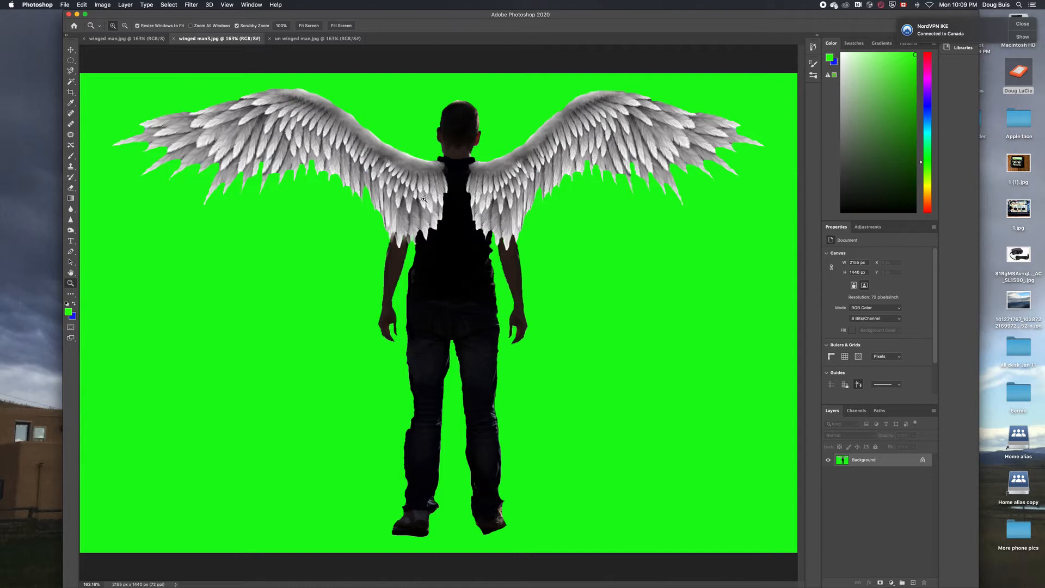
{"action": "left_click", "coordinate": [155, 39]}
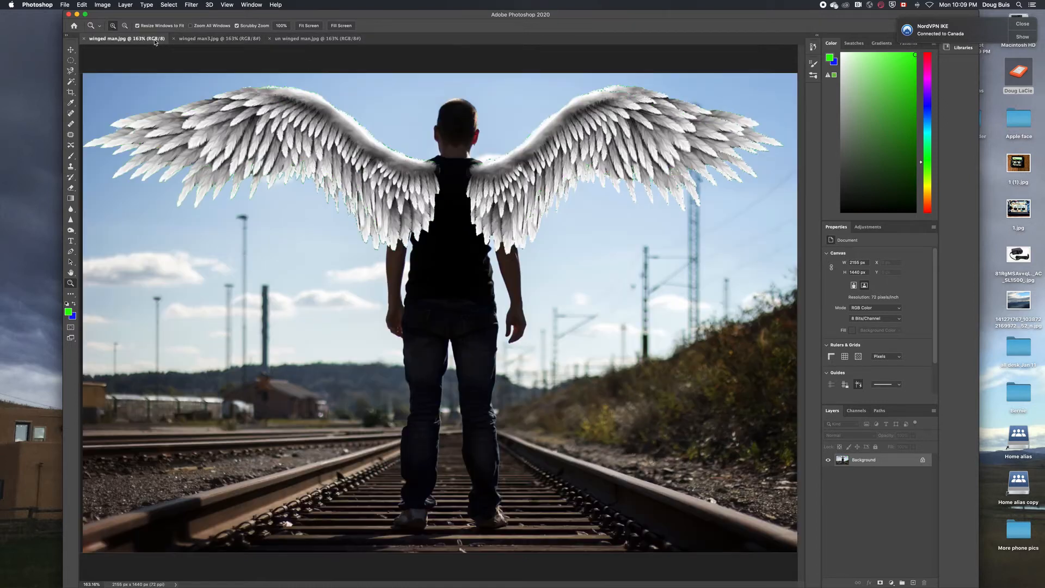
Set the foreground colour to #2cfb03 and use an 87 px Brush
{"action": "left_click", "coordinate": [69, 312]}
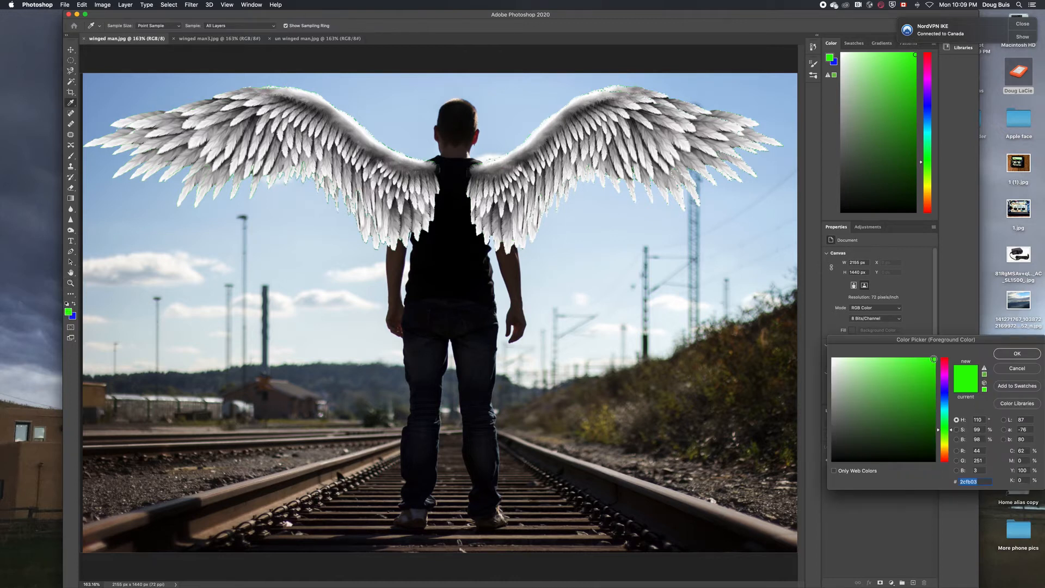
{"action": "left_click", "coordinate": [1016, 354]}
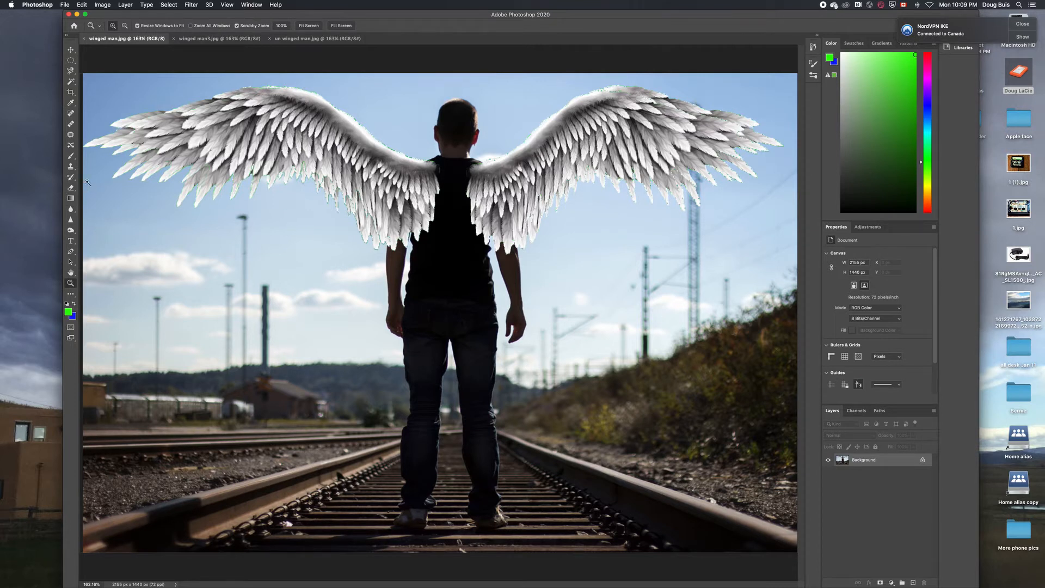
{"action": "left_click", "coordinate": [71, 157]}
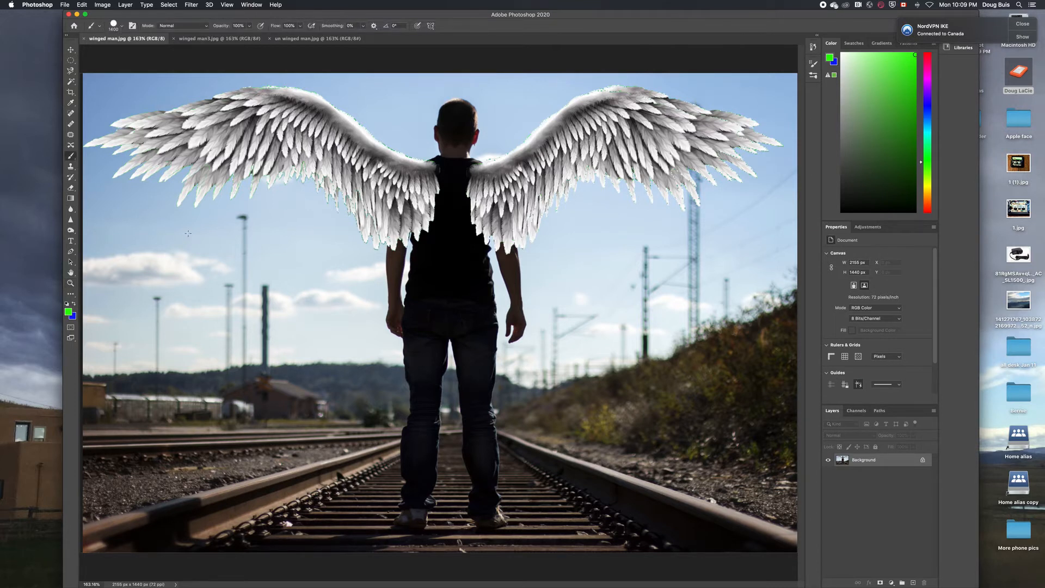
{"action": "left_click", "coordinate": [121, 26]}
{"action": "left_click_drag", "start_coordinate": [155, 53], "coordinate": [127, 53]}
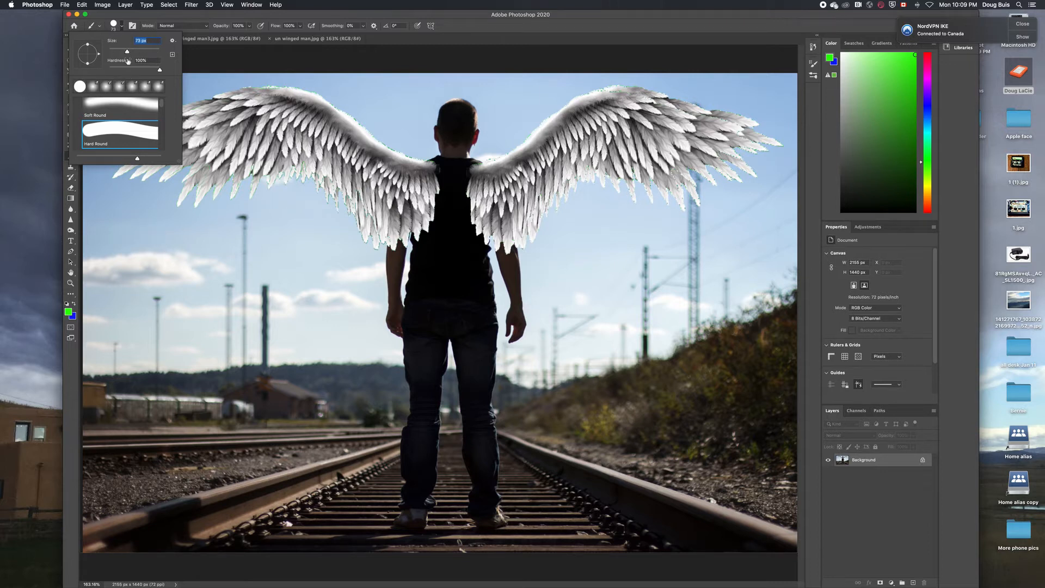
{"action": "left_click_drag", "start_coordinate": [127, 54], "coordinate": [131, 53]}
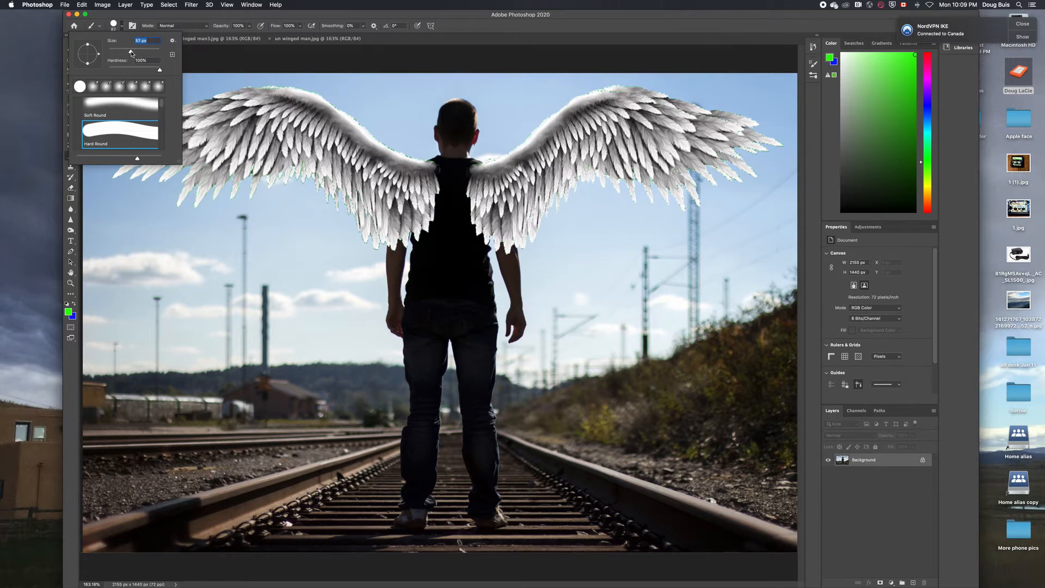
{"action": "left_click", "coordinate": [98, 190]}
Paint green around the figure, enlarging the brush to 188 px and undoing the bad right stroke
{"action": "mouse_move", "coordinate": [99, 189]}
{"action": "left_mouse_down"}
{"action": "mouse_move", "coordinate": [203, 261]}
{"action": "mouse_move", "coordinate": [275, 268]}
{"action": "mouse_move", "coordinate": [311, 252]}
{"action": "mouse_move", "coordinate": [356, 345]}
{"action": "mouse_move", "coordinate": [353, 558]}
{"action": "mouse_move", "coordinate": [516, 560]}
{"action": "mouse_move", "coordinate": [530, 557]}
{"action": "mouse_move", "coordinate": [536, 401]}
{"action": "mouse_move", "coordinate": [587, 247]}
{"action": "mouse_move", "coordinate": [709, 241]}
{"action": "mouse_move", "coordinate": [790, 171]}
{"action": "mouse_move", "coordinate": [792, 118]}
{"action": "mouse_move", "coordinate": [660, 60]}
{"action": "mouse_move", "coordinate": [87, 87]}
{"action": "left_mouse_up"}
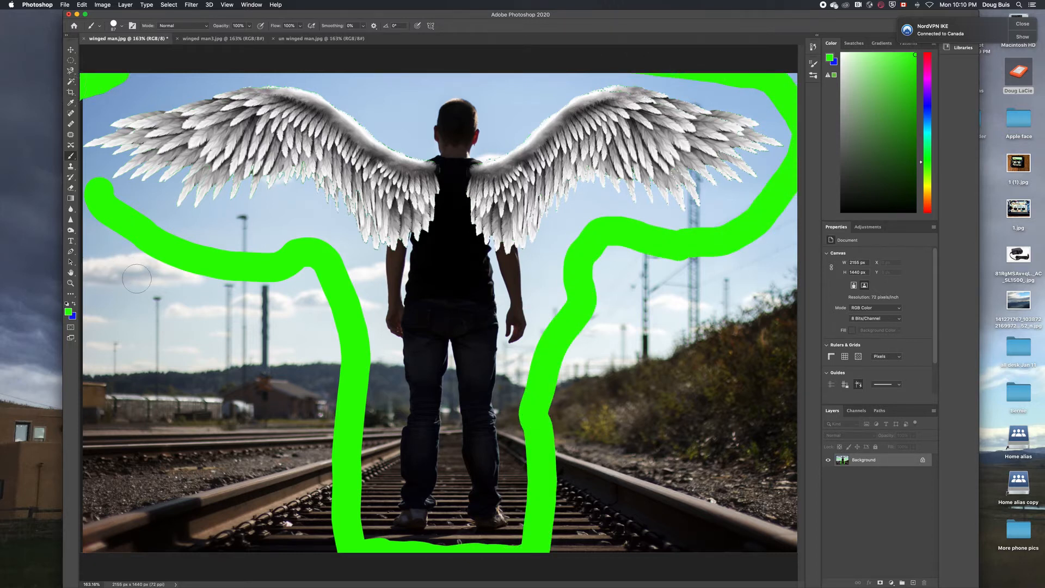
{"action": "left_click", "coordinate": [121, 27]}
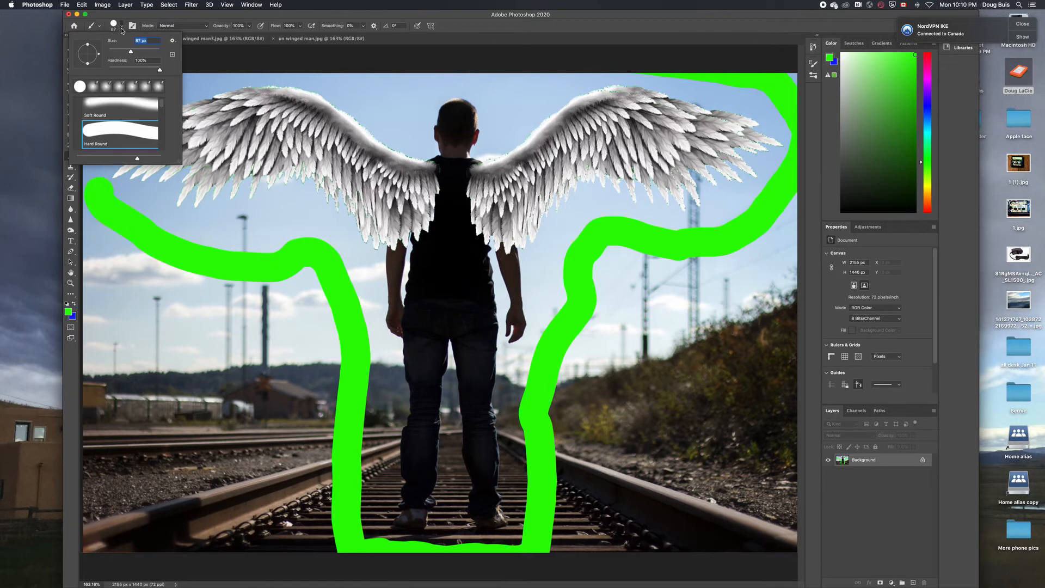
{"action": "left_click", "coordinate": [145, 50]}
{"action": "mouse_move", "coordinate": [83, 220]}
{"action": "left_mouse_down"}
{"action": "mouse_move", "coordinate": [334, 561]}
{"action": "mouse_move", "coordinate": [182, 443]}
{"action": "mouse_move", "coordinate": [196, 376]}
{"action": "left_mouse_up"}
{"action": "mouse_move", "coordinate": [554, 550]}
{"action": "left_mouse_down"}
{"action": "mouse_move", "coordinate": [545, 429]}
{"action": "mouse_move", "coordinate": [649, 229]}
{"action": "mouse_move", "coordinate": [580, 282]}
{"action": "mouse_move", "coordinate": [614, 349]}
{"action": "mouse_move", "coordinate": [646, 354]}
{"action": "mouse_move", "coordinate": [703, 327]}
{"action": "left_mouse_up"}
{"action": "key", "text": "super+z"}
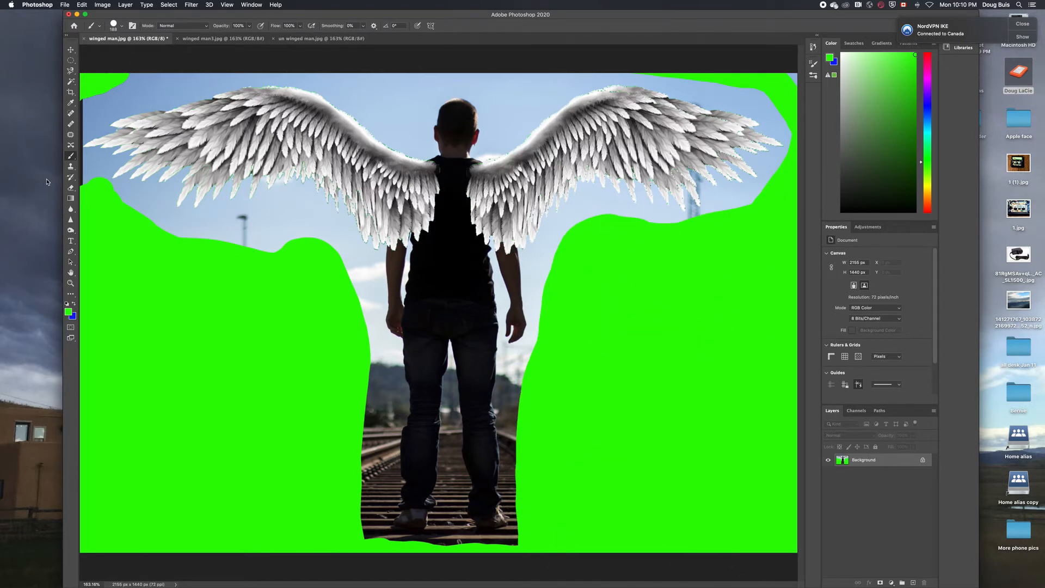
Magic-wand select the blue sky and paint it green, including under the right wing
{"action": "left_click", "coordinate": [71, 82]}
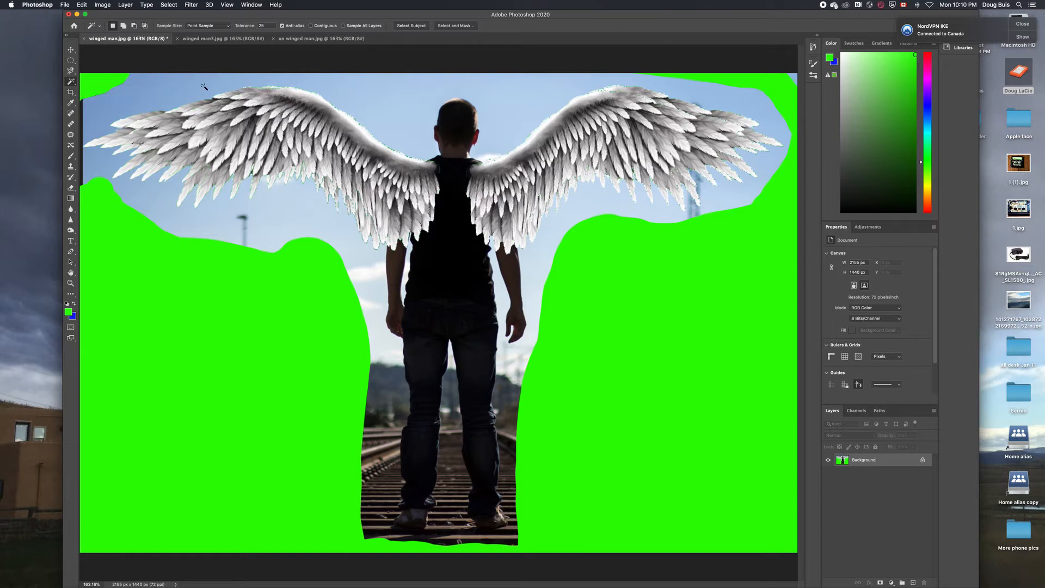
{"action": "left_click", "coordinate": [371, 96]}
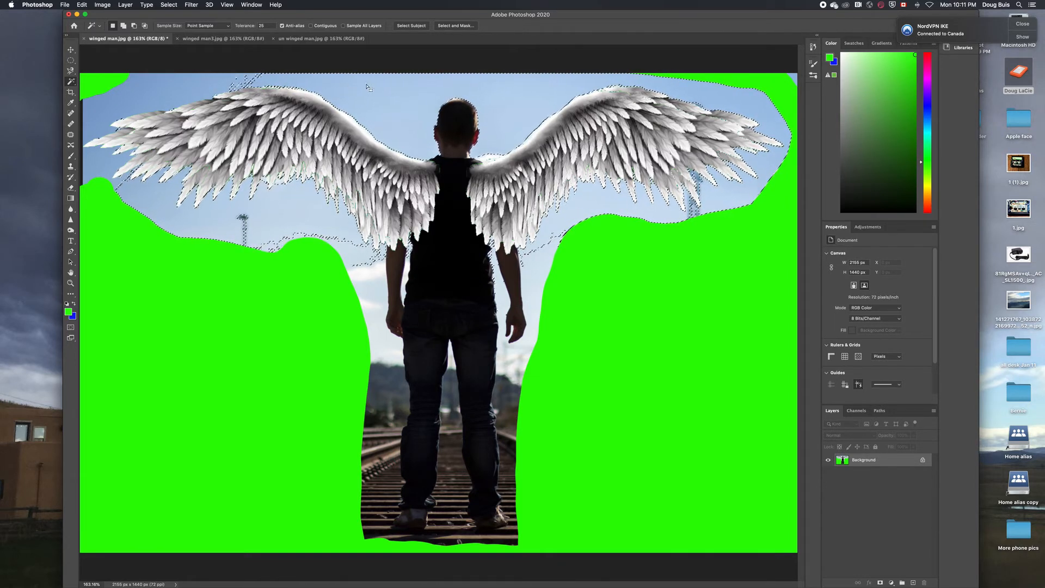
{"action": "left_click", "coordinate": [71, 156]}
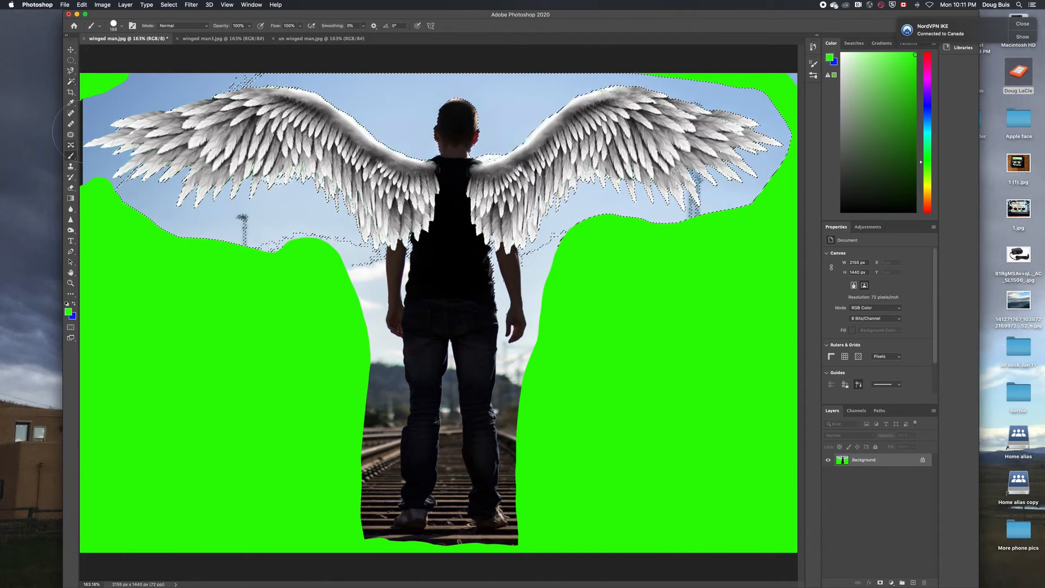
{"action": "left_click", "coordinate": [123, 26]}
{"action": "left_click", "coordinate": [486, 139]}
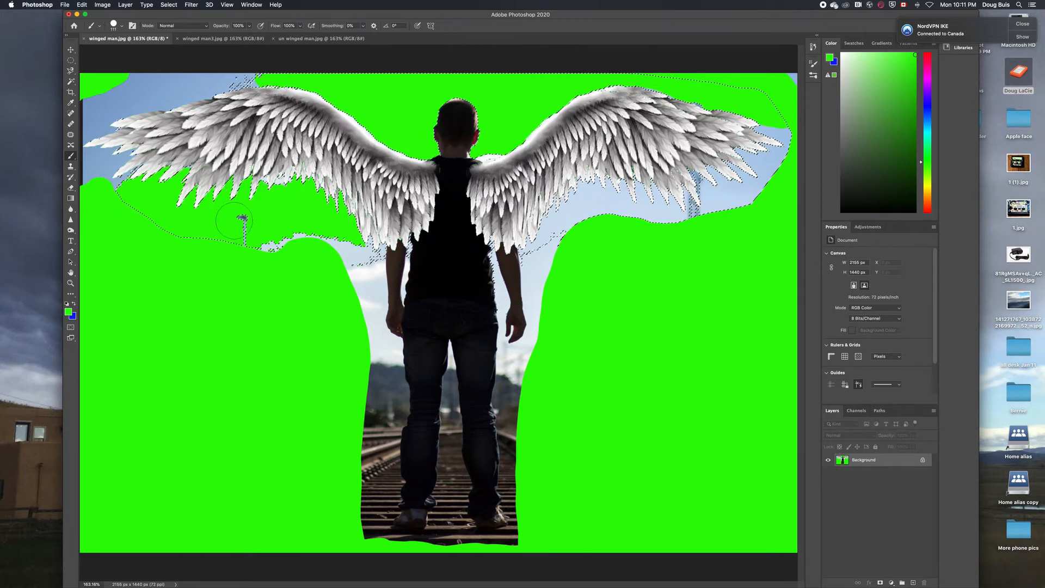
{"action": "mouse_move", "coordinate": [776, 133]}
{"action": "left_mouse_down"}
{"action": "mouse_move", "coordinate": [737, 163]}
{"action": "mouse_move", "coordinate": [652, 212]}
{"action": "mouse_move", "coordinate": [552, 227]}
{"action": "mouse_move", "coordinate": [531, 240]}
{"action": "left_mouse_up"}
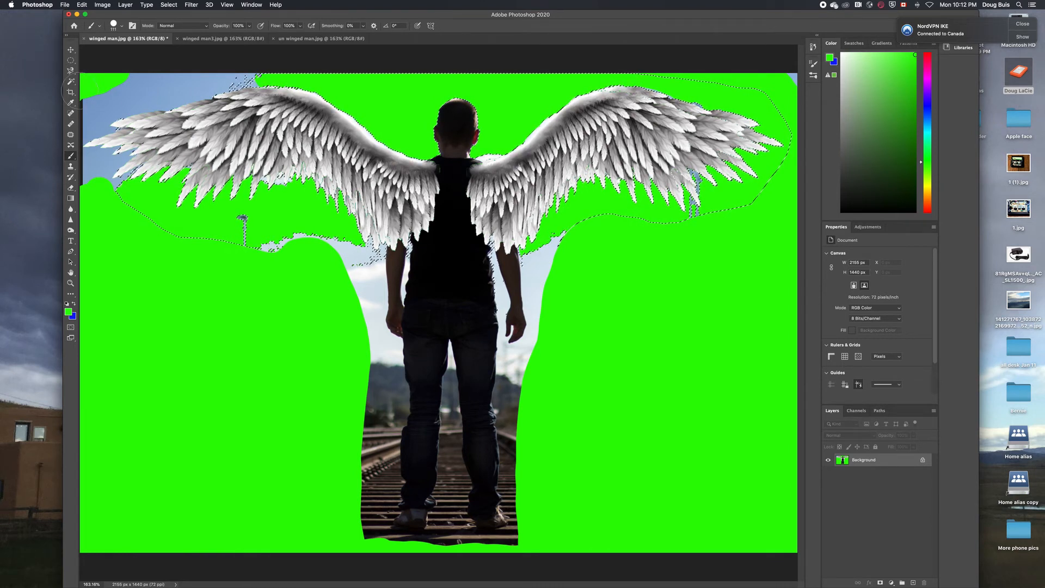
Select the top-left, wing-tip and arm-side sky patches contiguously, paint them green, then deselect
{"action": "left_click", "coordinate": [71, 81]}
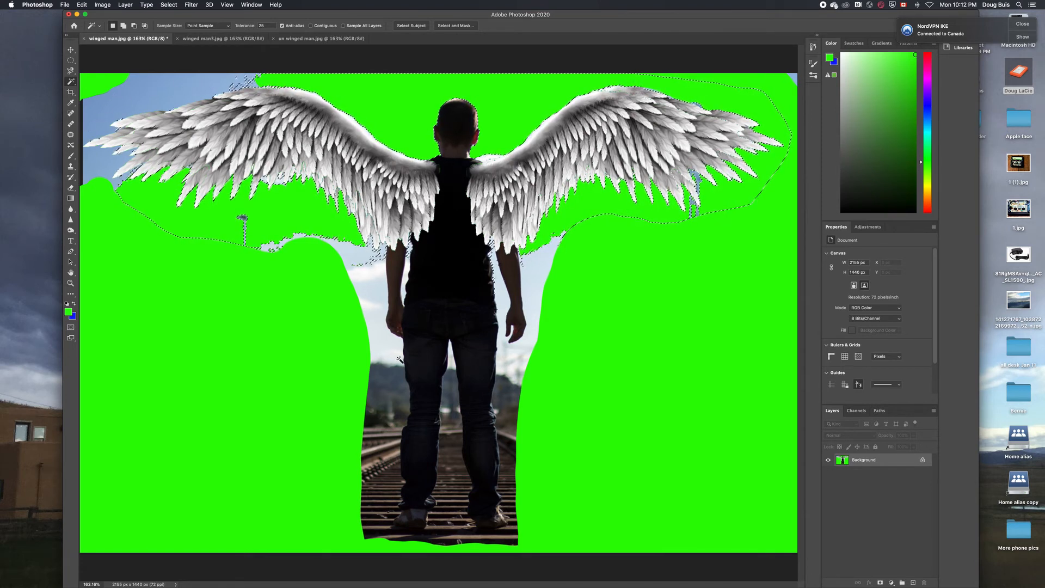
{"action": "left_click", "coordinate": [312, 26]}
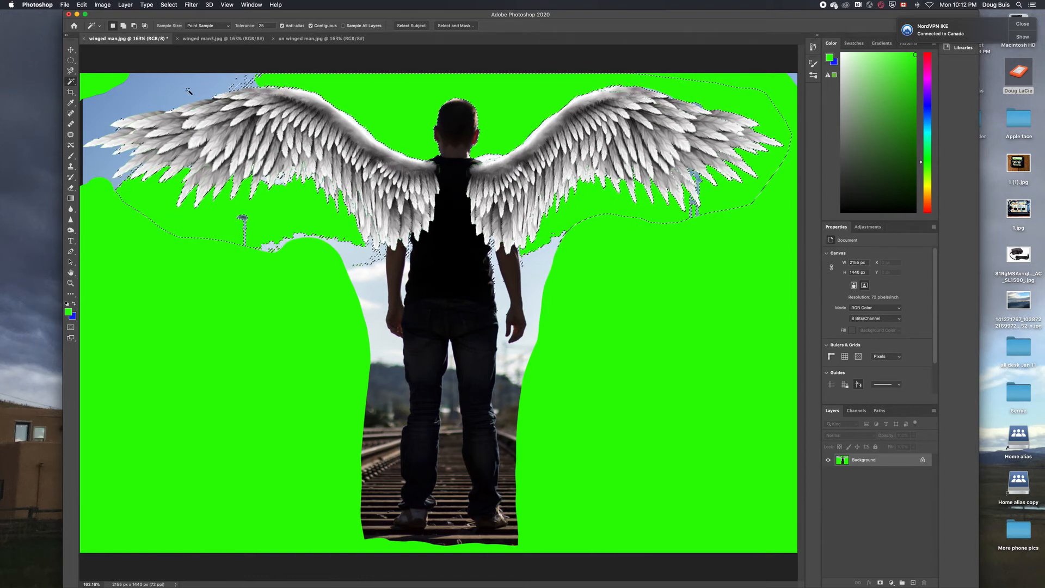
{"action": "left_click", "coordinate": [247, 86]}
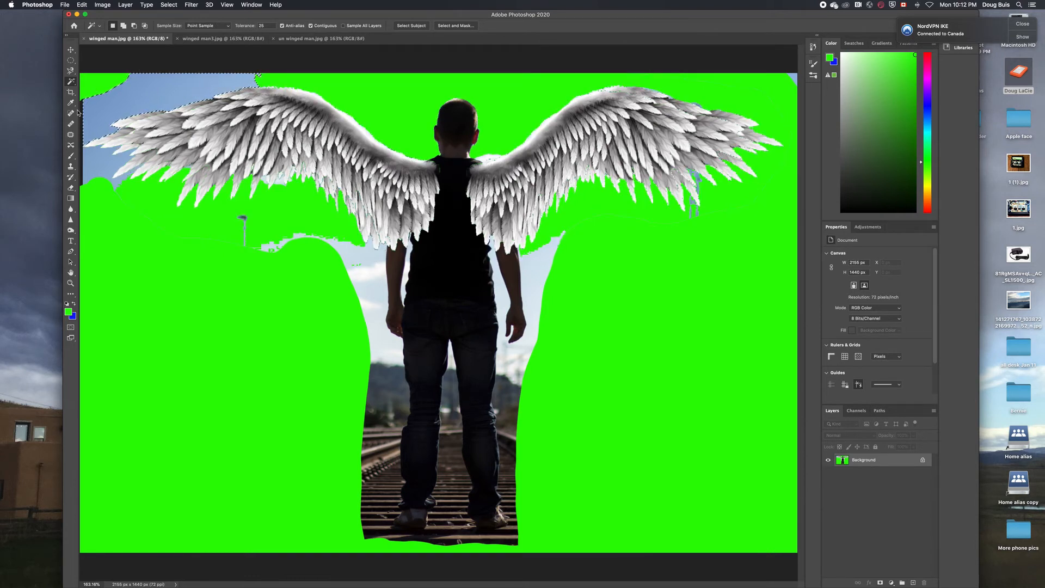
{"action": "left_click", "coordinate": [93, 160], "text": "shift"}
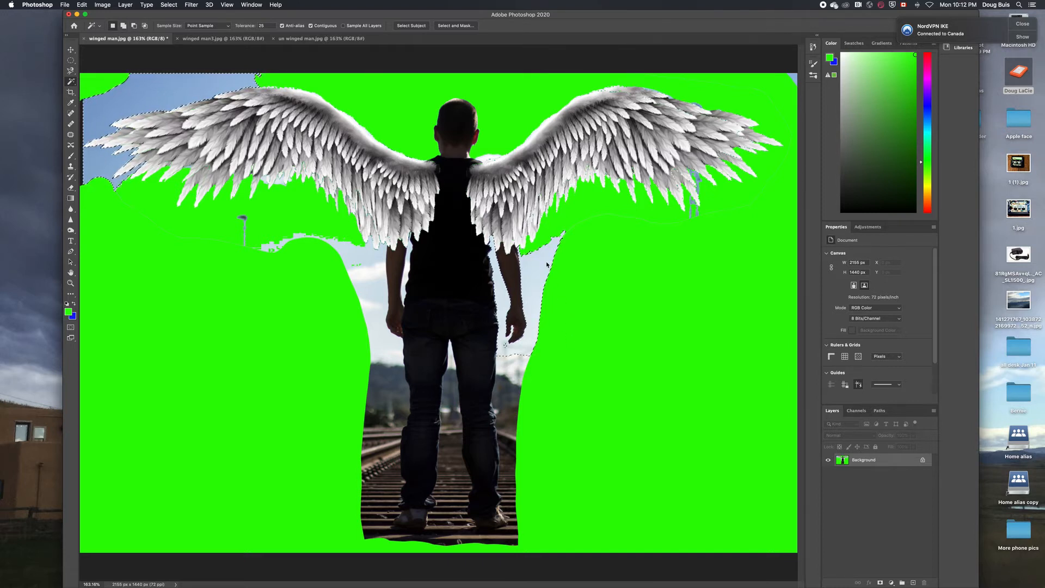
{"action": "left_click", "coordinate": [512, 296]}
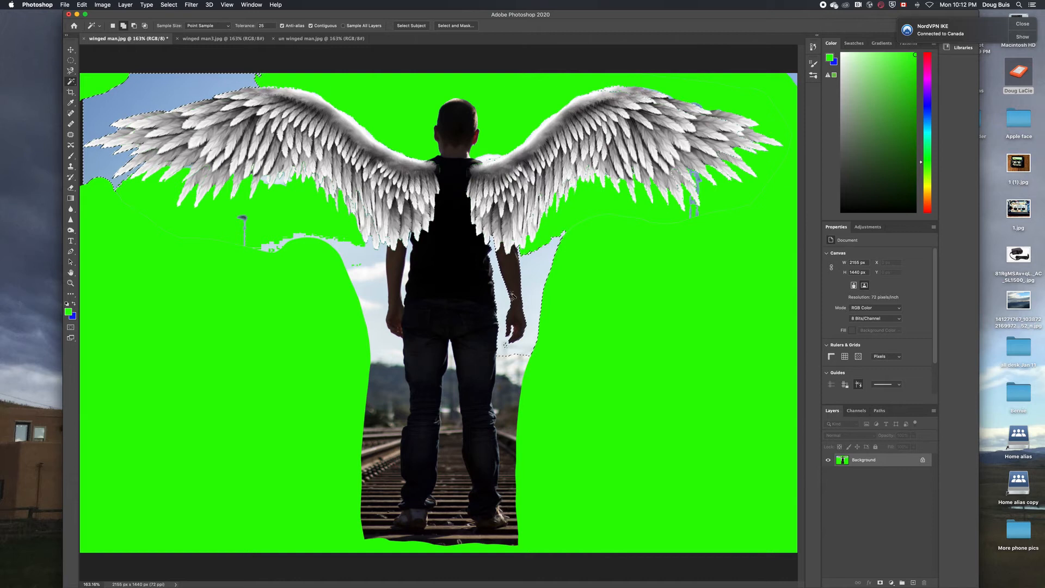
{"action": "left_click", "coordinate": [358, 267]}
{"action": "left_click", "coordinate": [71, 156]}
{"action": "mouse_move", "coordinate": [229, 85]}
{"action": "left_mouse_down"}
{"action": "mouse_move", "coordinate": [131, 98]}
{"action": "mouse_move", "coordinate": [376, 322]}
{"action": "mouse_move", "coordinate": [550, 377]}
{"action": "mouse_move", "coordinate": [595, 304]}
{"action": "left_mouse_up"}
{"action": "key", "text": "super+d"}
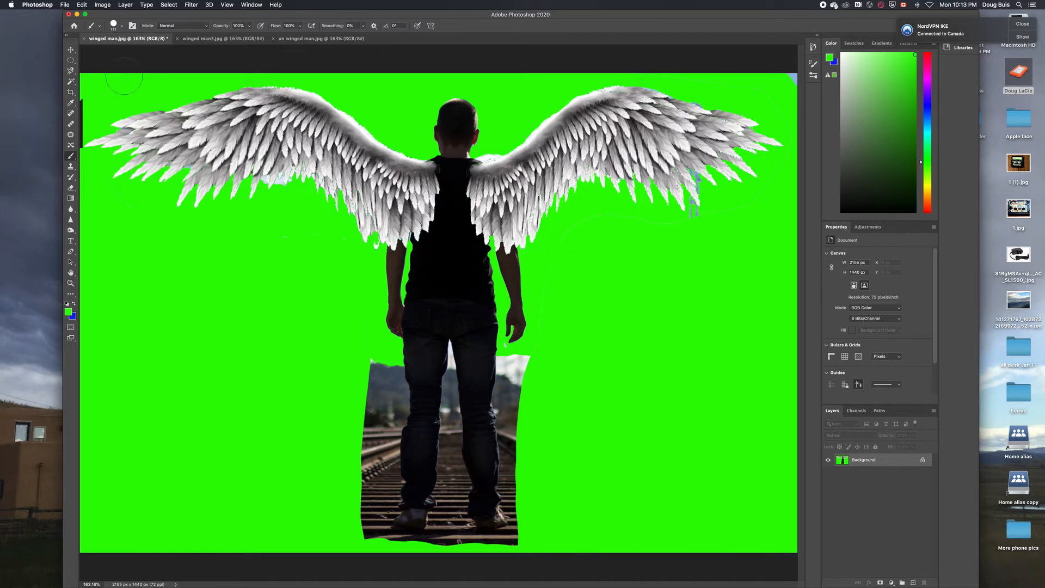
Paint the strip's left edge green and zoom to 300% around the legs
{"action": "left_click_drag", "start_coordinate": [374, 361], "coordinate": [371, 538]}
{"action": "left_click", "coordinate": [70, 283]}
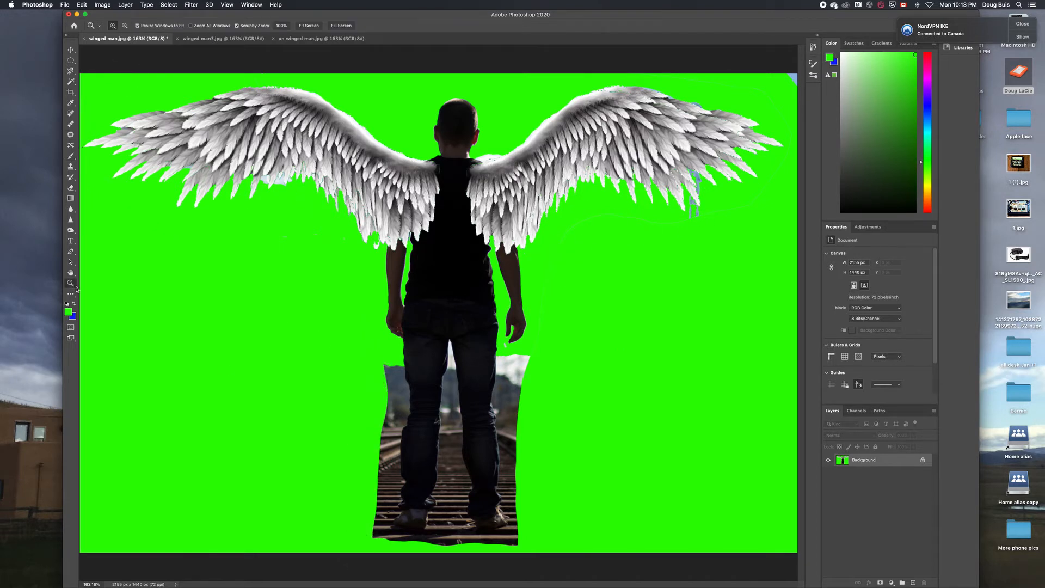
{"action": "left_click_drag", "start_coordinate": [451, 437], "coordinate": [466, 449]}
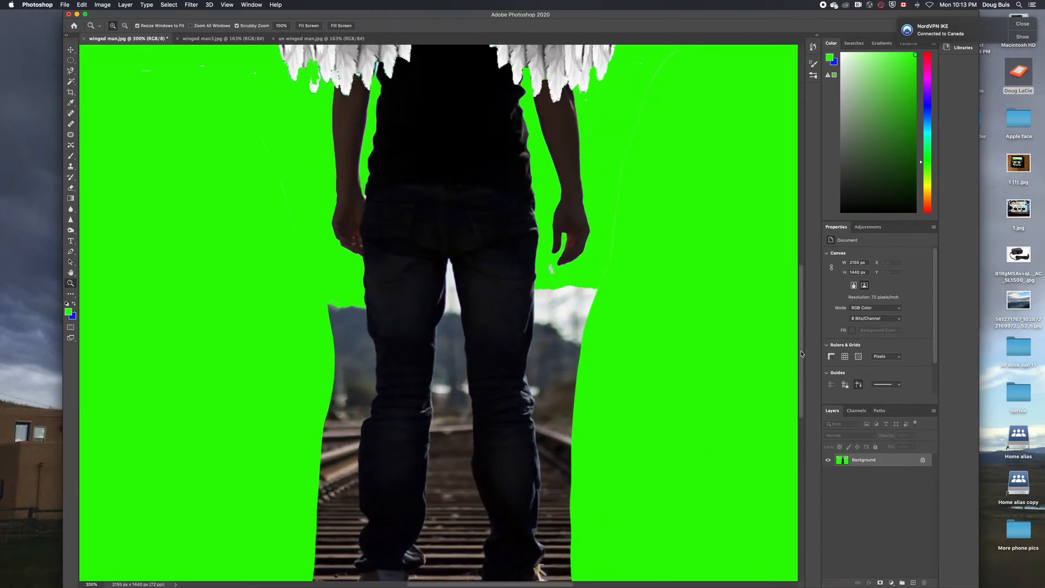
{"action": "scroll", "coordinate": [510, 307], "scroll_direction": "down", "scroll_amount": 5}
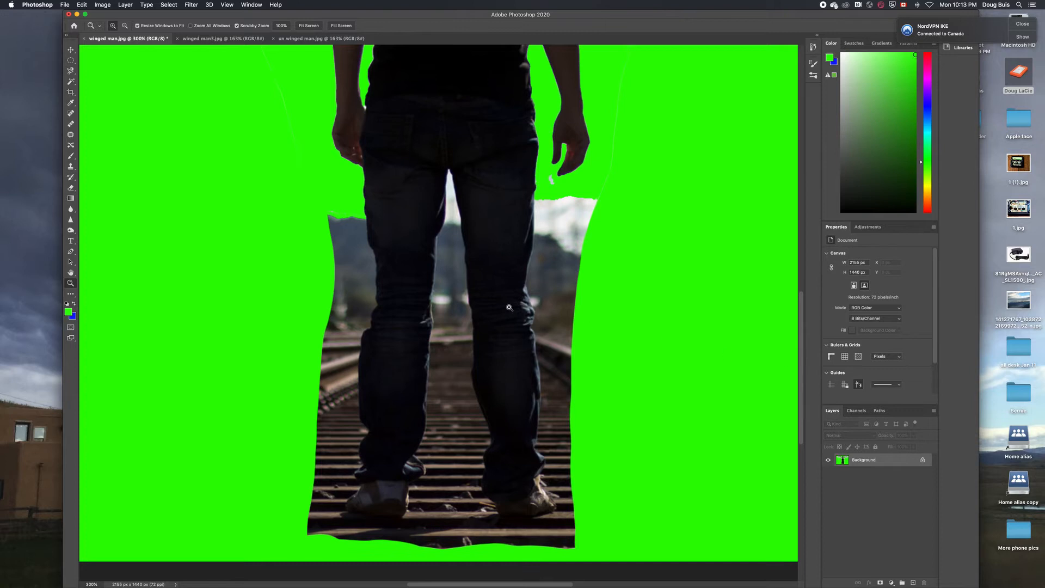
Magic-wand select the dark jeans and rail gaps, then inverse the selection
{"action": "left_click", "coordinate": [71, 82]}
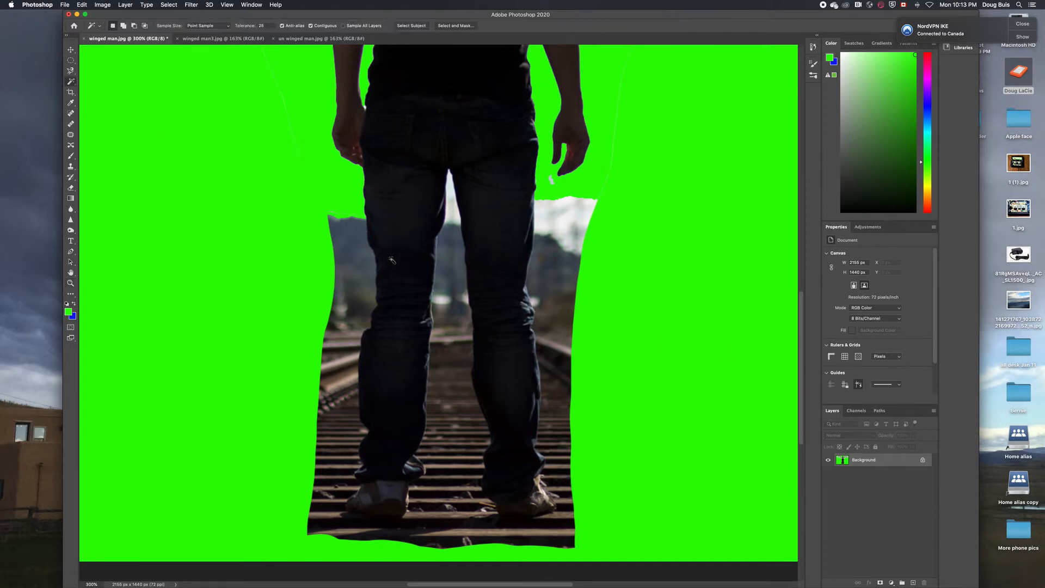
{"action": "left_click", "coordinate": [392, 263]}
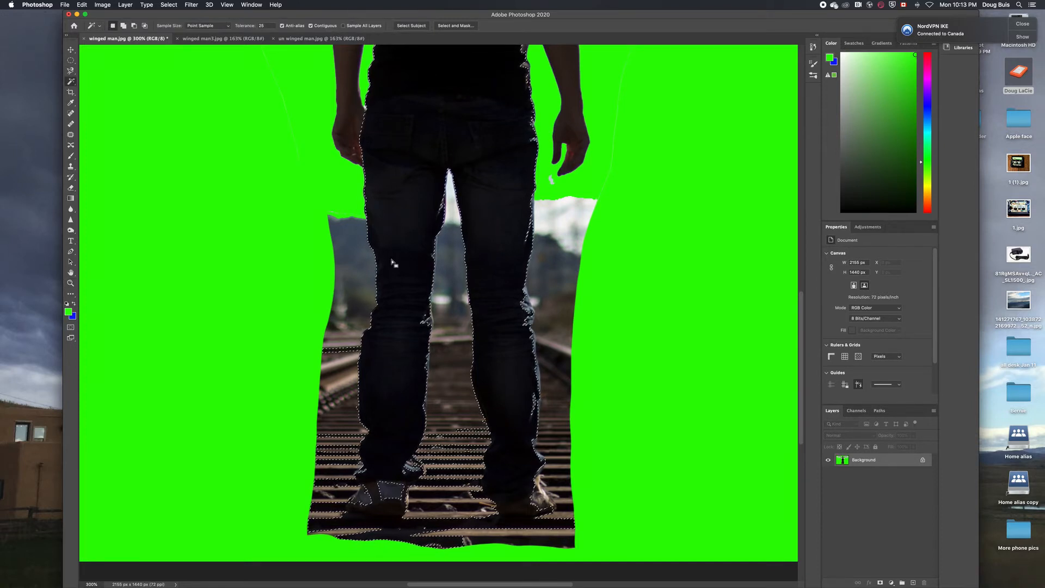
{"action": "left_click", "coordinate": [391, 217], "text": "shift"}
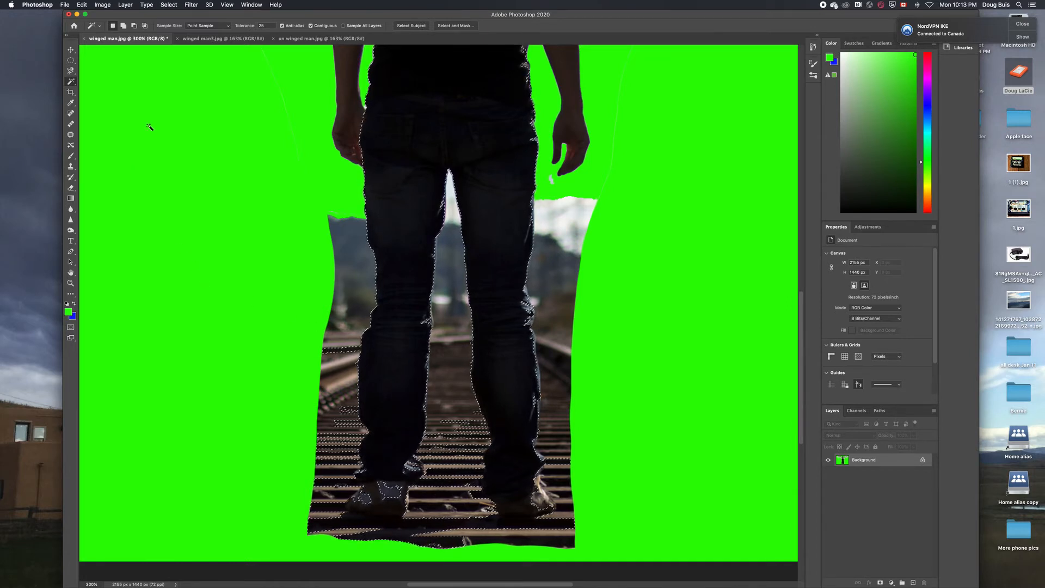
{"action": "left_click", "coordinate": [172, 6]}
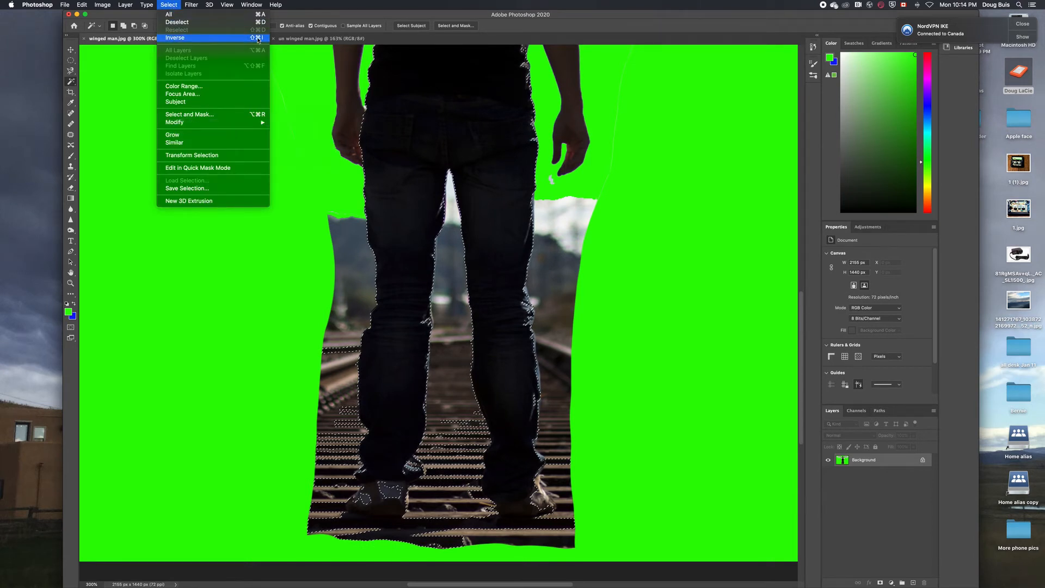
{"action": "left_click", "coordinate": [174, 38]}
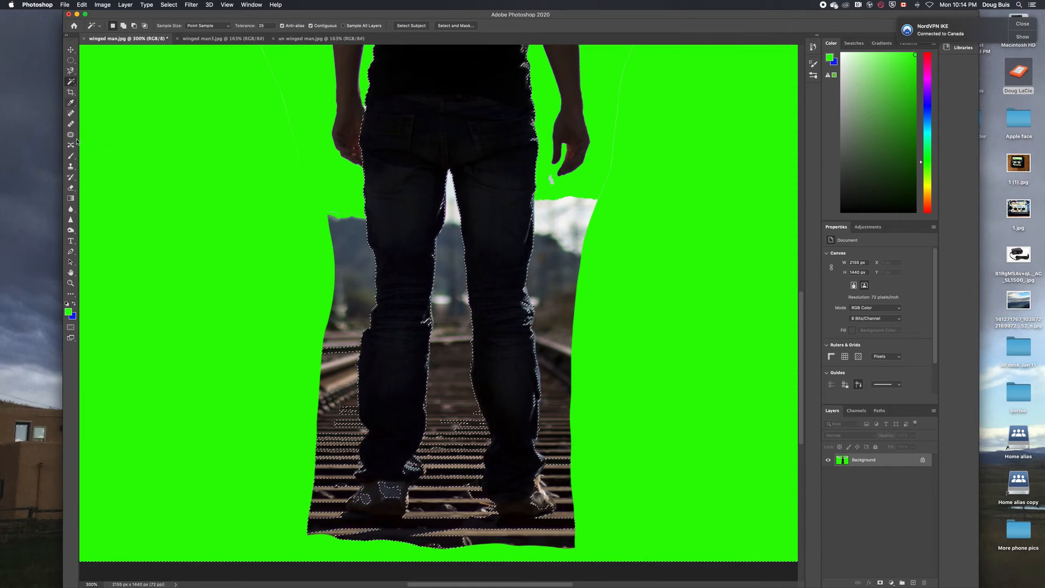
Brush green over the background beside and between the legs and below the feet
{"action": "key", "text": "b"}
{"action": "left_click_drag", "start_coordinate": [334, 236], "coordinate": [346, 305]}
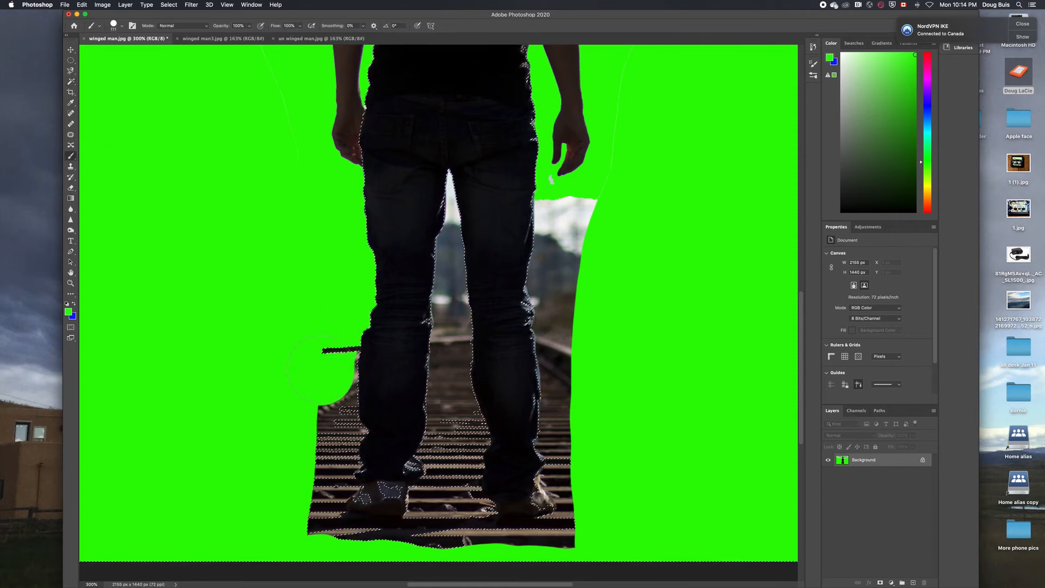
{"action": "left_click_drag", "start_coordinate": [322, 369], "coordinate": [323, 404]}
{"action": "left_click_drag", "start_coordinate": [448, 173], "coordinate": [435, 414]}
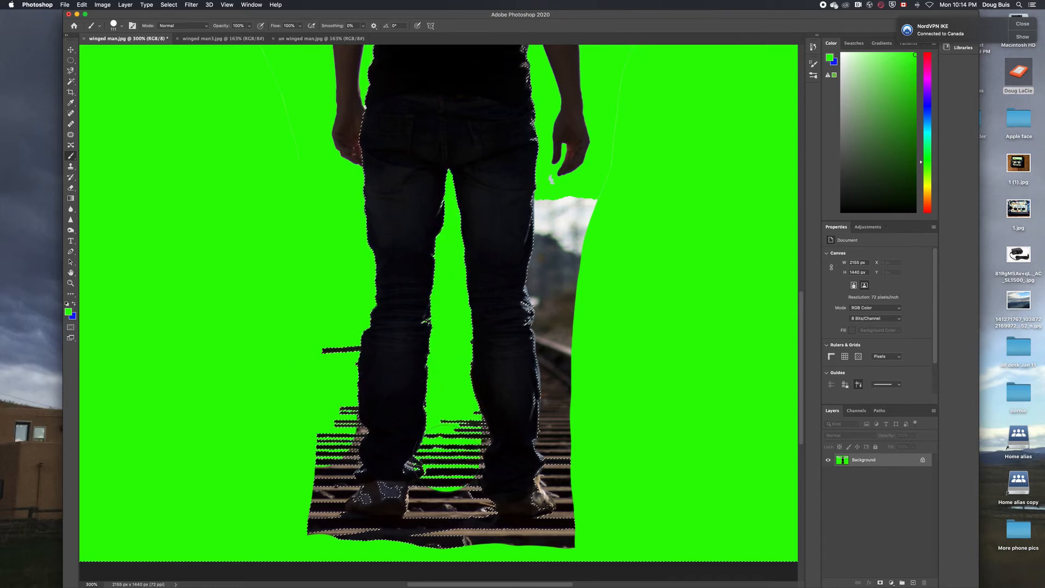
{"action": "mouse_move", "coordinate": [430, 479]}
{"action": "left_mouse_down"}
{"action": "mouse_move", "coordinate": [488, 570]}
{"action": "mouse_move", "coordinate": [571, 568]}
{"action": "left_mouse_up"}
{"action": "mouse_move", "coordinate": [605, 407]}
{"action": "left_mouse_down"}
{"action": "mouse_move", "coordinate": [562, 214]}
{"action": "mouse_move", "coordinate": [546, 251]}
{"action": "left_mouse_up"}
{"action": "left_click", "coordinate": [70, 177]}
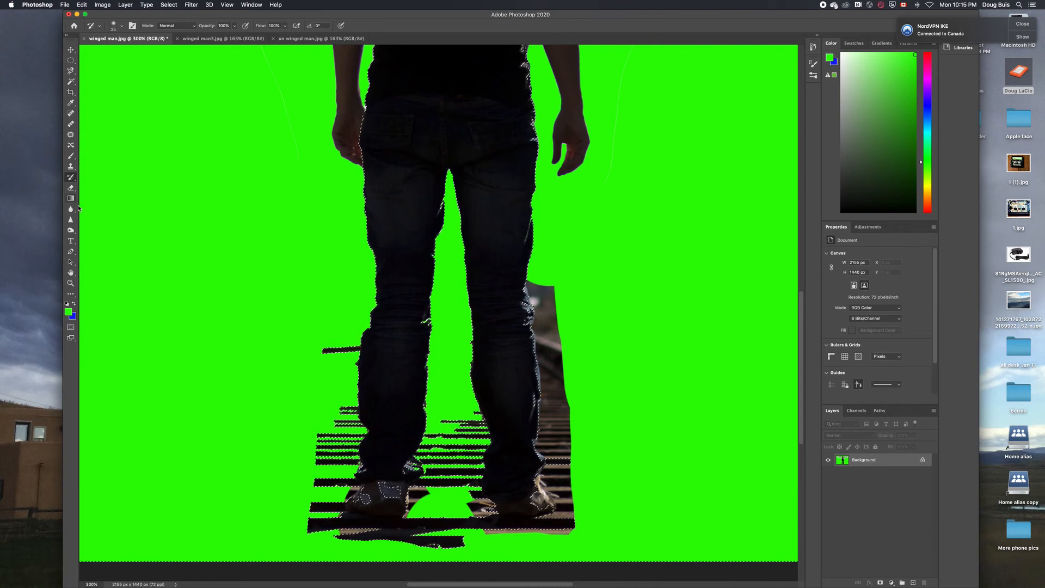
Zoom in on the leg edge and touch up leftover background with a smaller brush
{"action": "left_click", "coordinate": [71, 283]}
{"action": "left_click_drag", "start_coordinate": [544, 327], "coordinate": [544, 328]}
{"action": "left_click", "coordinate": [544, 327]}
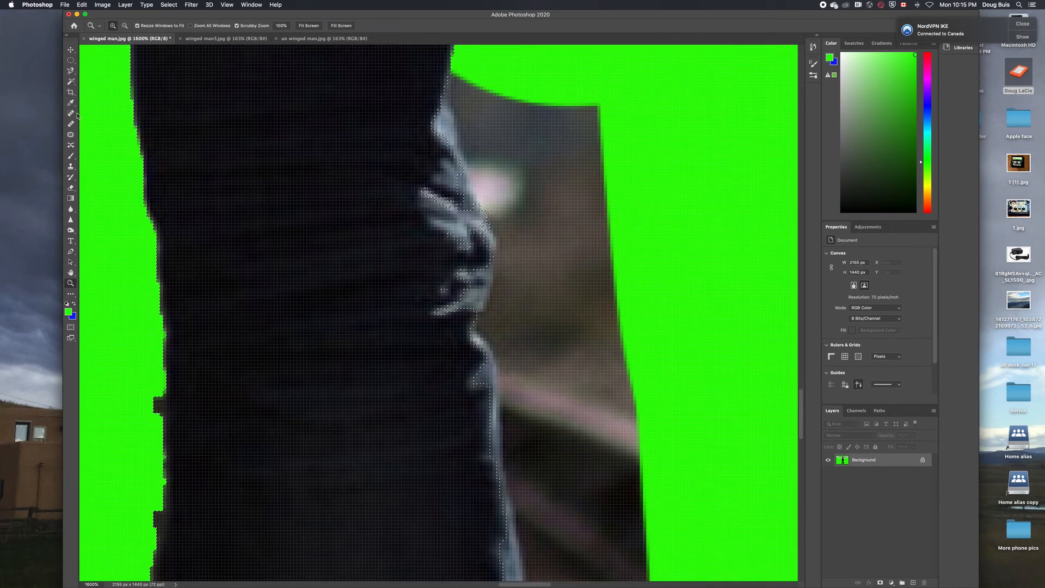
{"action": "left_click", "coordinate": [71, 156]}
{"action": "left_click", "coordinate": [113, 25]}
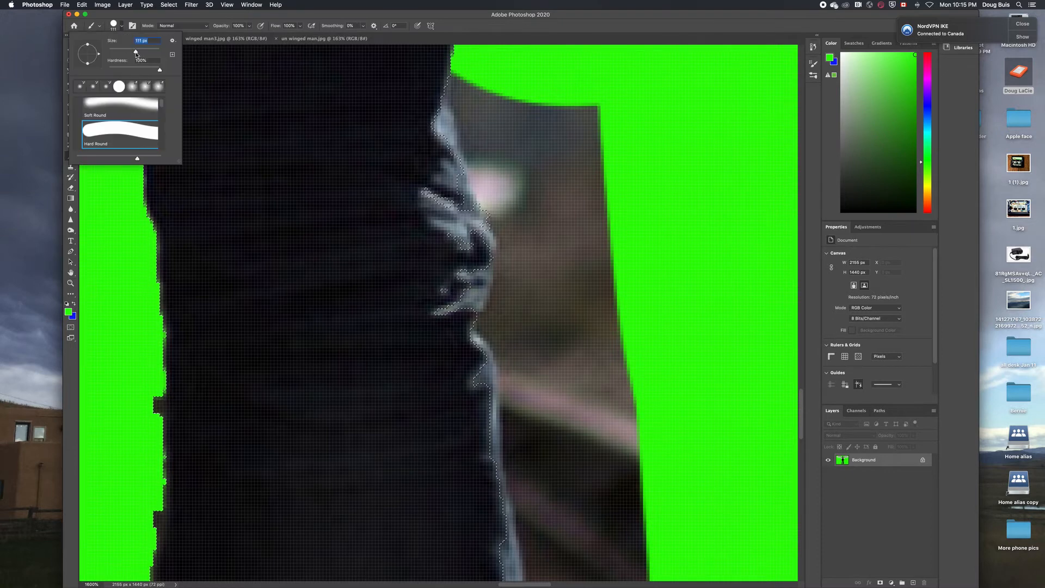
{"action": "left_click_drag", "start_coordinate": [119, 52], "coordinate": [116, 55]}
{"action": "left_click_drag", "start_coordinate": [484, 84], "coordinate": [479, 115]}
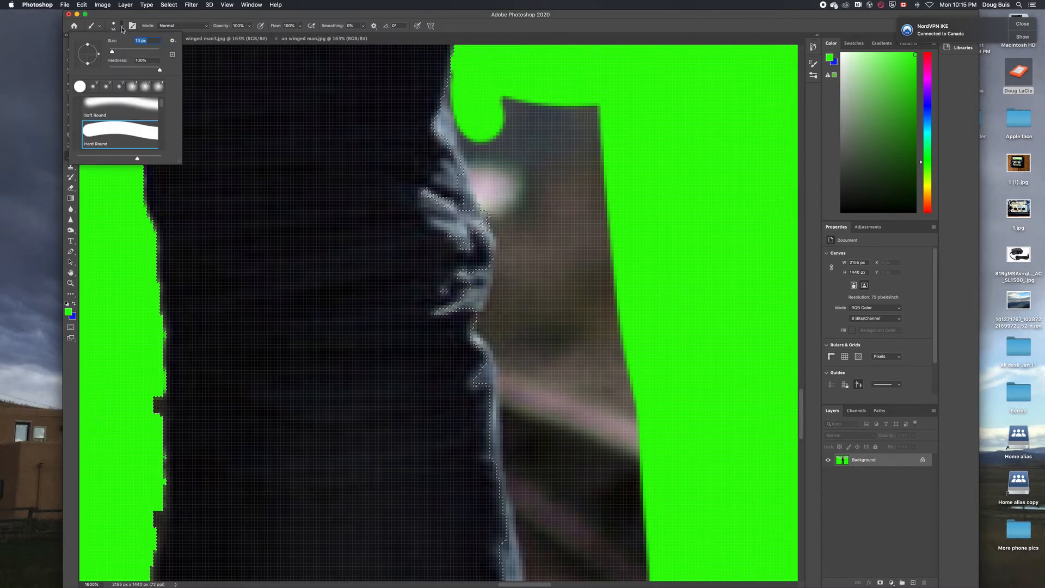
{"action": "key", "text": "Tab"}
{"action": "left_click_drag", "start_coordinate": [516, 217], "coordinate": [537, 379]}
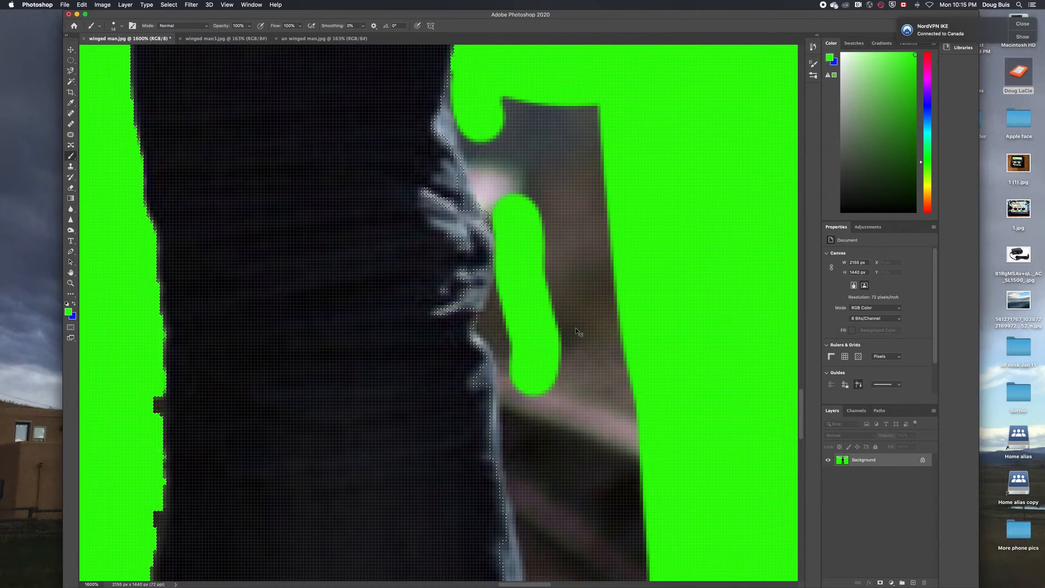
Zoom out and glance at the wingless man image before returning to the winged one
{"action": "key", "text": "super+minus"}
{"action": "key", "text": "super+minus"}
{"action": "key", "text": "super+minus"}
{"action": "key", "text": "super+minus"}
{"action": "key", "text": "super+minus"}
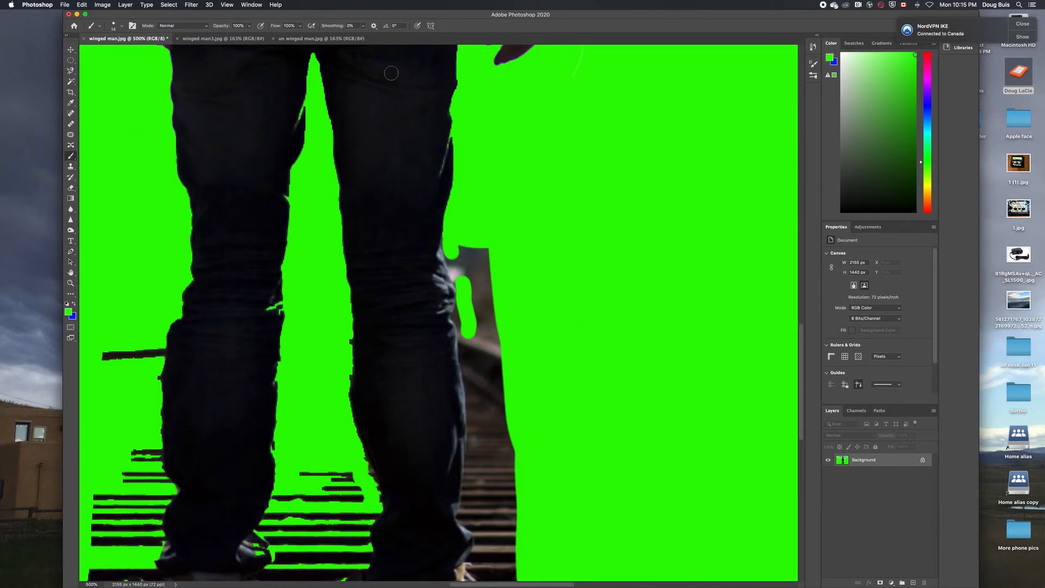
{"action": "left_click", "coordinate": [295, 39]}
{"action": "left_click", "coordinate": [220, 39]}
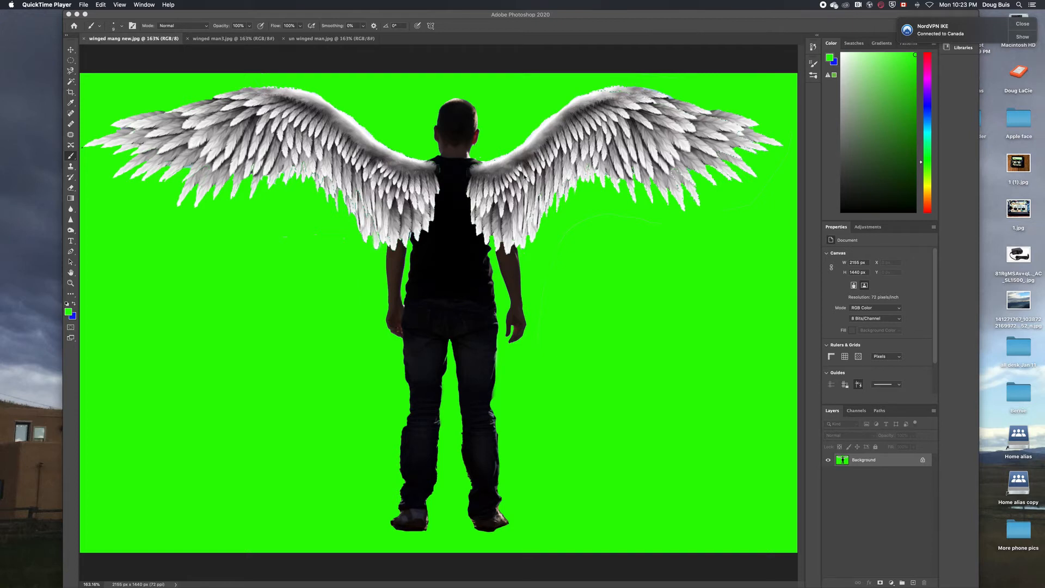
Enlarge the brush and paint green over the man's head, arm, back and hip
{"action": "left_click", "coordinate": [71, 157]}
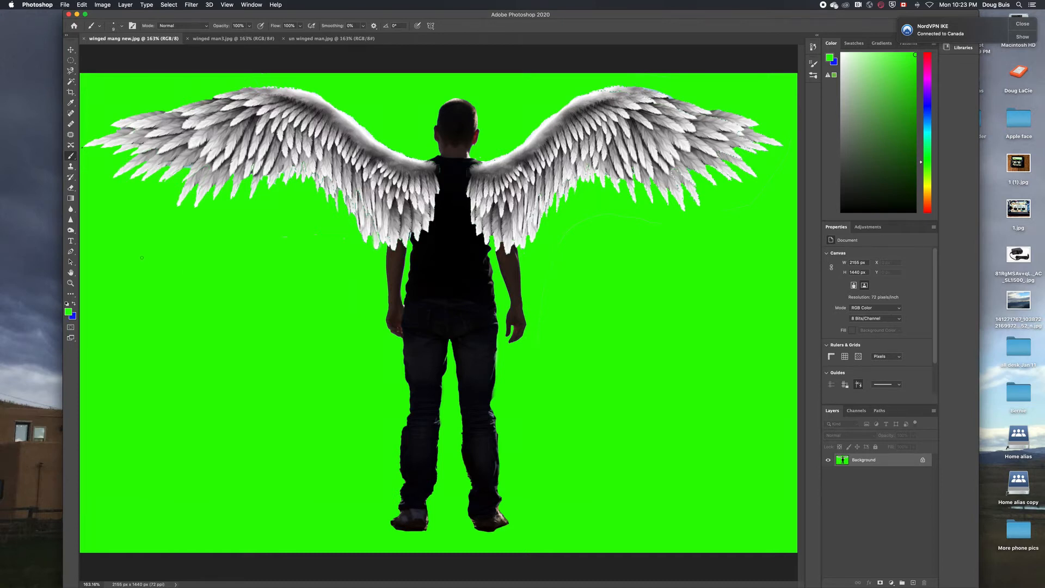
{"action": "left_click", "coordinate": [121, 26]}
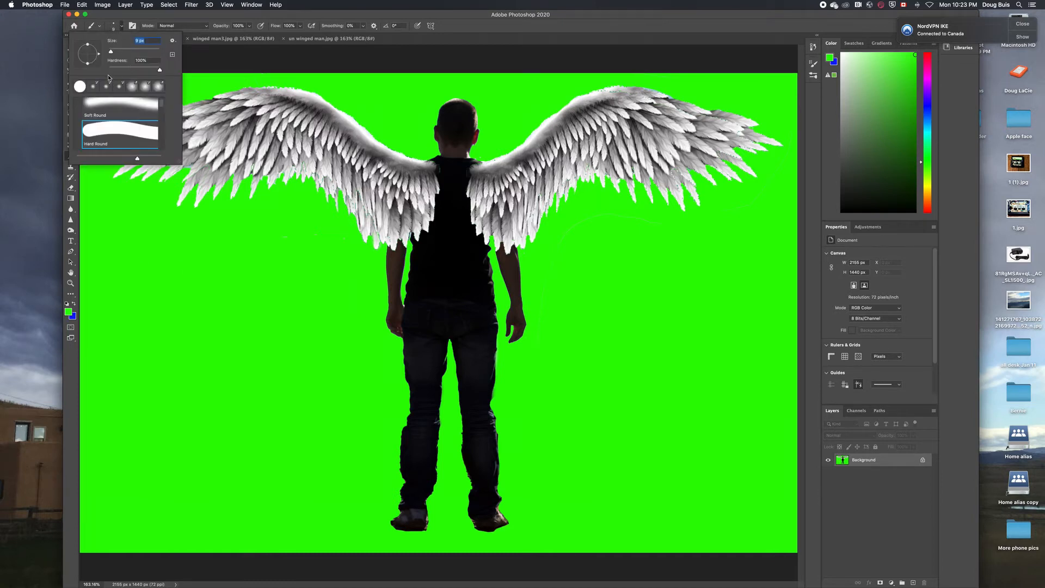
{"action": "left_click_drag", "start_coordinate": [112, 52], "coordinate": [134, 53]}
{"action": "left_click_drag", "start_coordinate": [419, 113], "coordinate": [461, 127]}
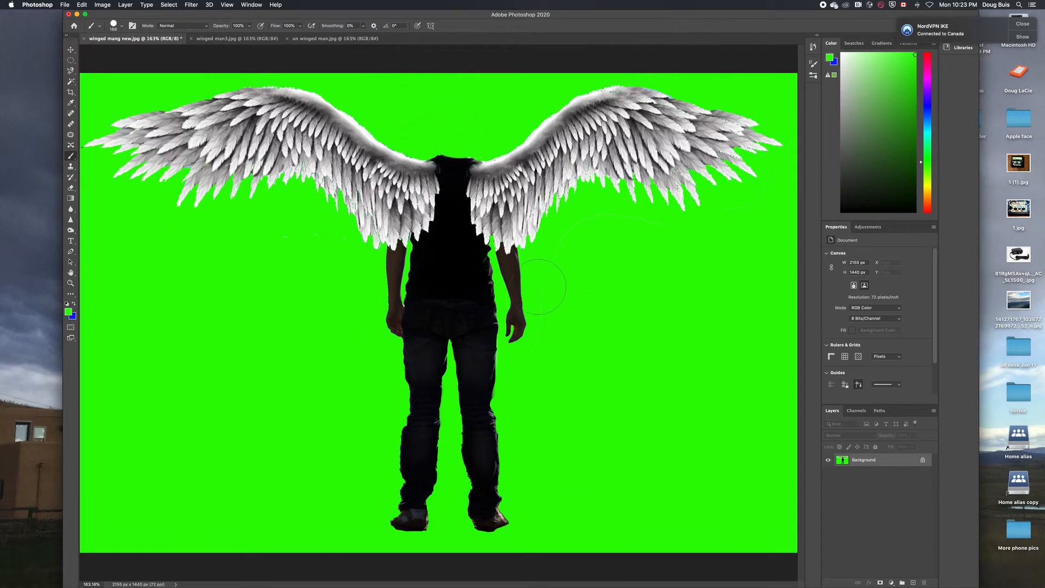
{"action": "mouse_move", "coordinate": [539, 287]}
{"action": "left_mouse_down"}
{"action": "mouse_move", "coordinate": [507, 285]}
{"action": "mouse_move", "coordinate": [507, 317]}
{"action": "mouse_move", "coordinate": [540, 325]}
{"action": "mouse_move", "coordinate": [514, 297]}
{"action": "mouse_move", "coordinate": [400, 285]}
{"action": "mouse_move", "coordinate": [442, 307]}
{"action": "mouse_move", "coordinate": [401, 343]}
{"action": "mouse_move", "coordinate": [373, 337]}
{"action": "mouse_move", "coordinate": [426, 332]}
{"action": "mouse_move", "coordinate": [428, 393]}
{"action": "mouse_move", "coordinate": [456, 406]}
{"action": "mouse_move", "coordinate": [483, 334]}
{"action": "mouse_move", "coordinate": [483, 482]}
{"action": "mouse_move", "coordinate": [396, 451]}
{"action": "left_mouse_up"}
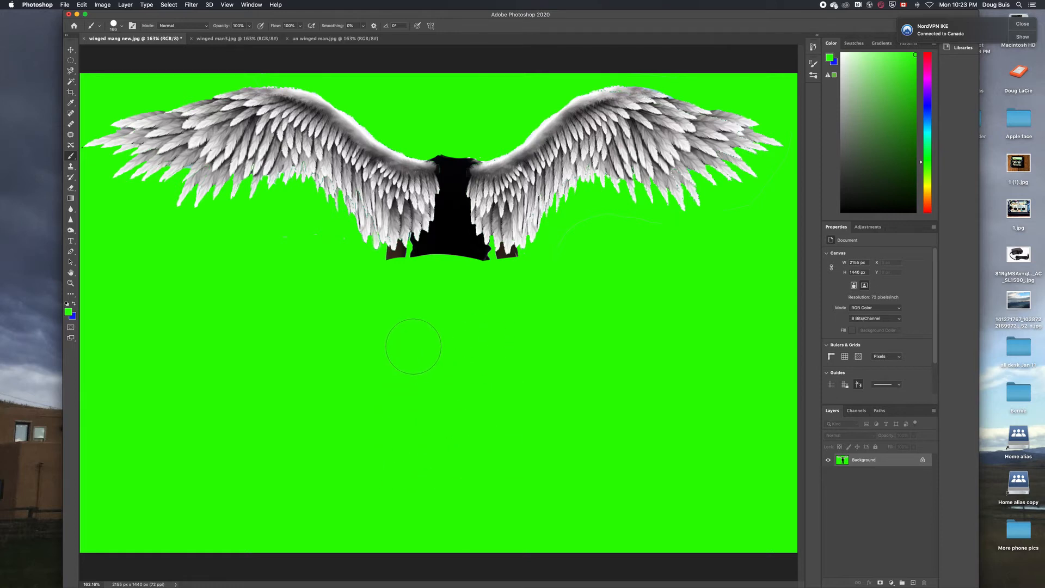
Magic-wand select both hands and the black torso, then paint them green
{"action": "left_click", "coordinate": [71, 81]}
{"action": "left_click", "coordinate": [400, 255]}
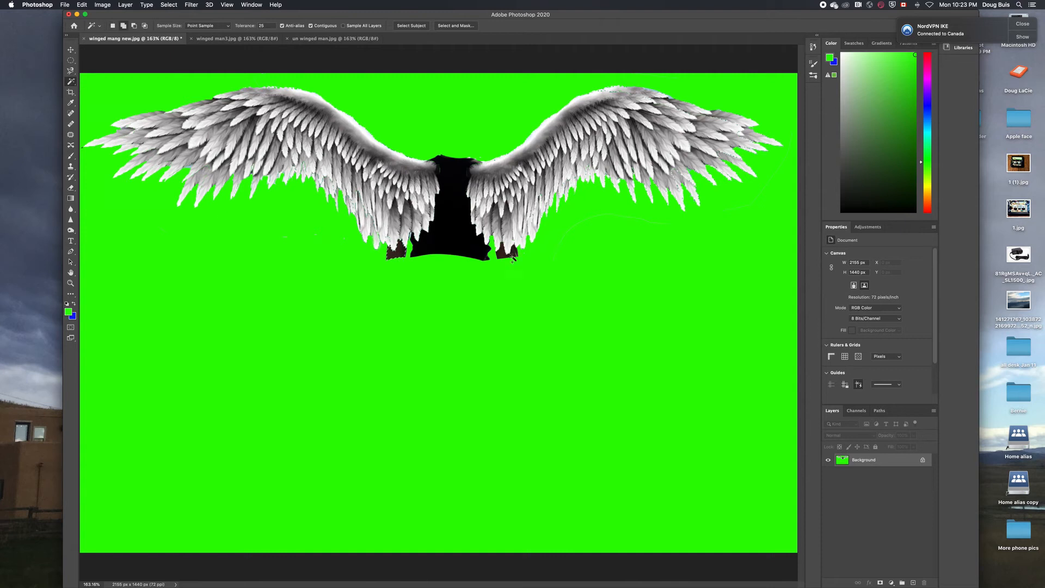
{"action": "left_click", "coordinate": [512, 255], "text": "shift"}
{"action": "left_click", "coordinate": [471, 251], "text": "shift"}
{"action": "key", "text": "b"}
{"action": "left_click_drag", "start_coordinate": [453, 173], "coordinate": [401, 256]}
{"action": "left_click_drag", "start_coordinate": [467, 245], "coordinate": [510, 251]}
Zoom in on the wing bases, paint over stray dark strokes, then fit the image to screen
{"action": "key", "text": "z"}
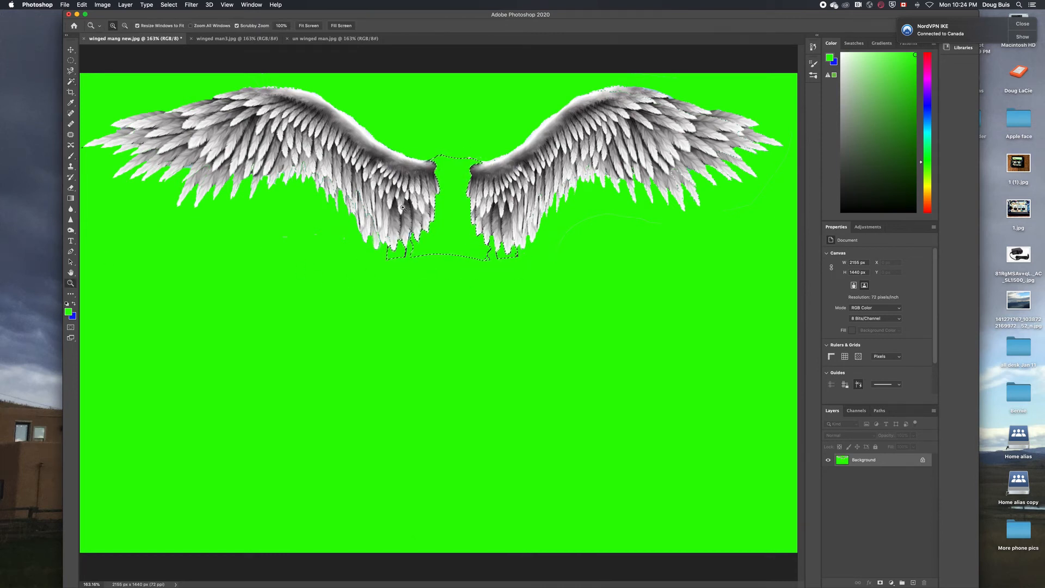
{"action": "left_click", "coordinate": [442, 216]}
{"action": "left_click", "coordinate": [443, 217]}
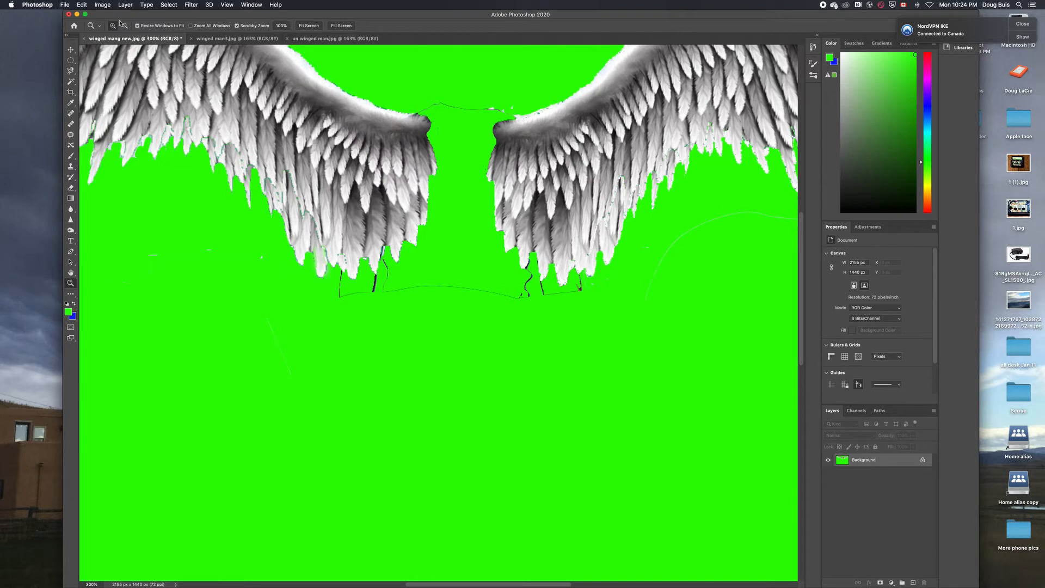
{"action": "left_click", "coordinate": [70, 156]}
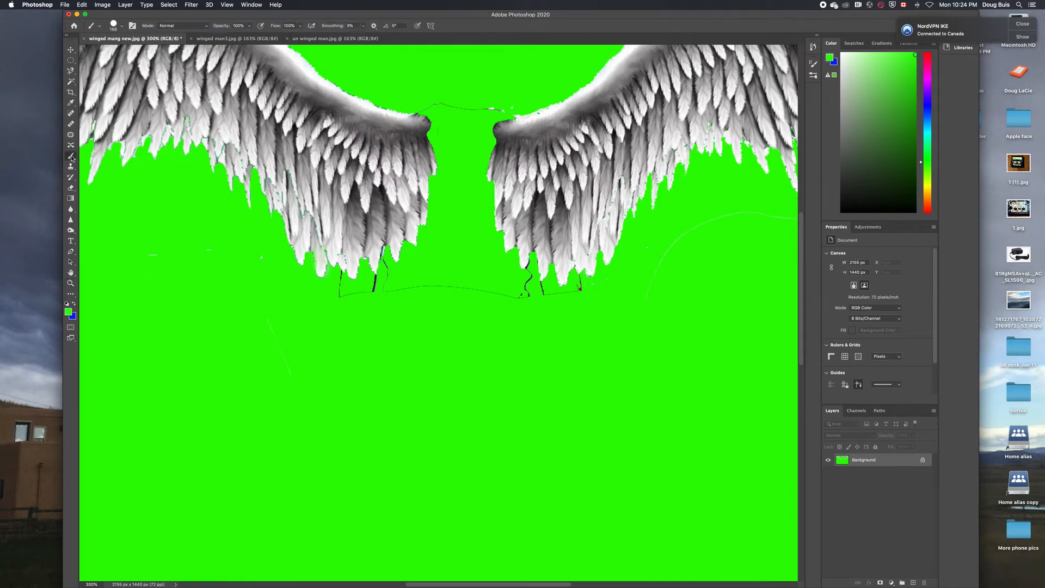
{"action": "right_click", "coordinate": [352, 312]}
{"action": "left_click_drag", "start_coordinate": [493, 287], "coordinate": [578, 282]}
{"action": "key", "text": "super+minus"}
{"action": "key", "text": "super+minus"}
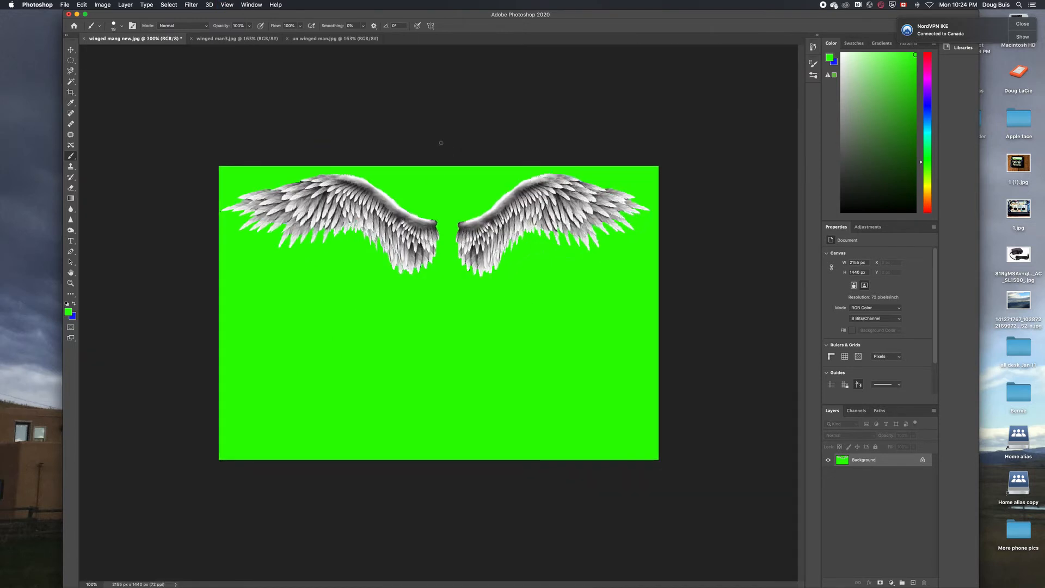
{"action": "left_click", "coordinate": [70, 283]}
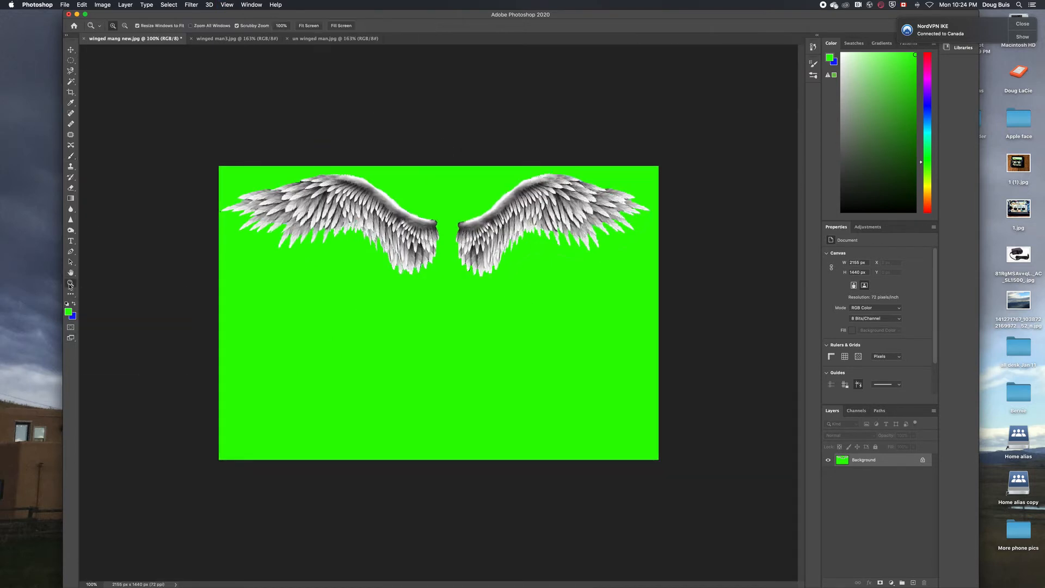
{"action": "left_click", "coordinate": [305, 26]}
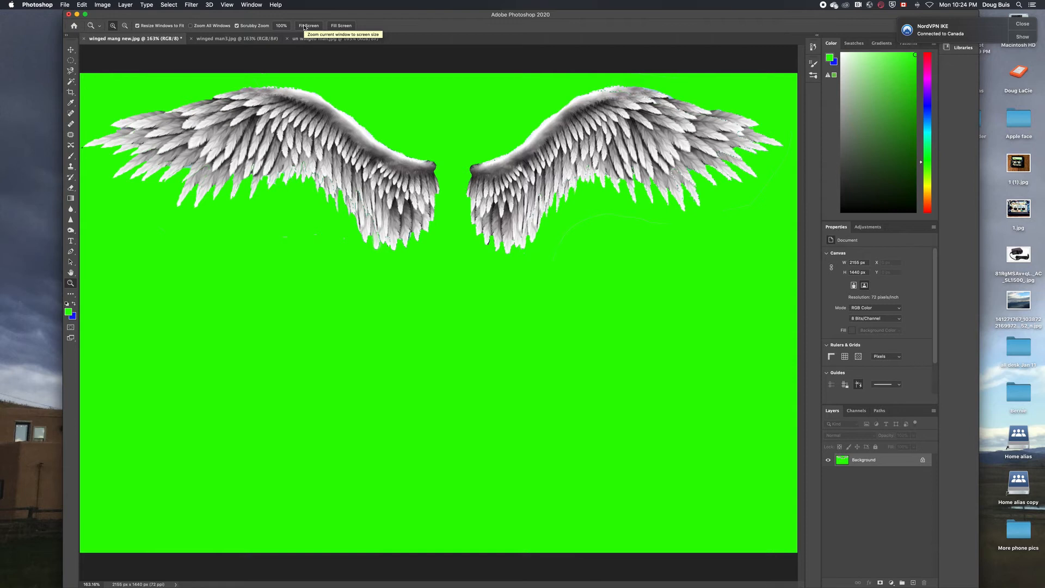
Save As a JPEG named two wings.jpg, accepting the default JPEG options
{"action": "left_click", "coordinate": [65, 5]}
{"action": "left_click", "coordinate": [78, 97]}
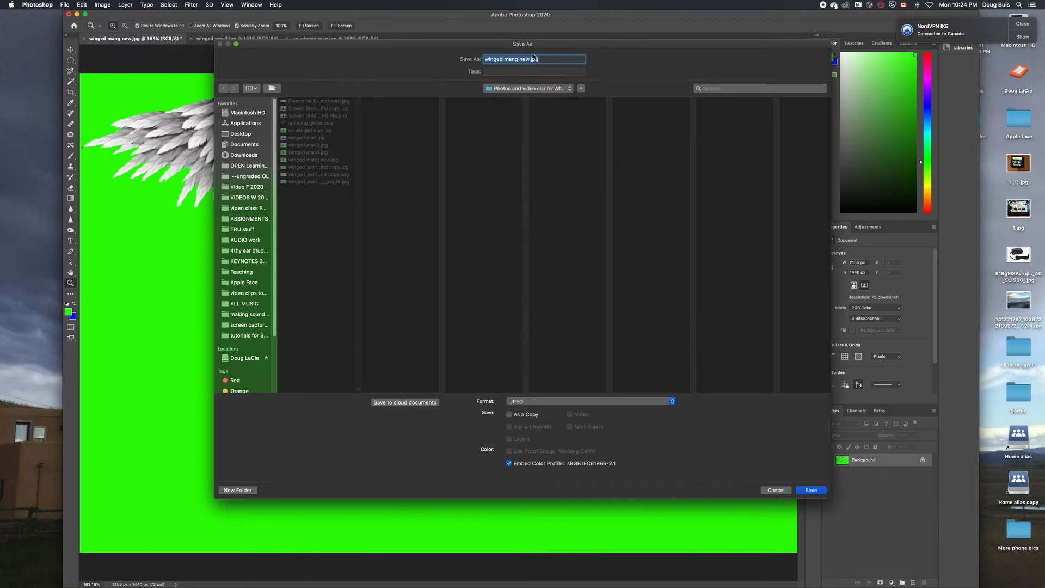
{"action": "type", "text": "the wings"}
{"action": "left_click", "coordinate": [817, 492]}
{"action": "left_click", "coordinate": [571, 172]}
{"action": "key", "text": "z"}
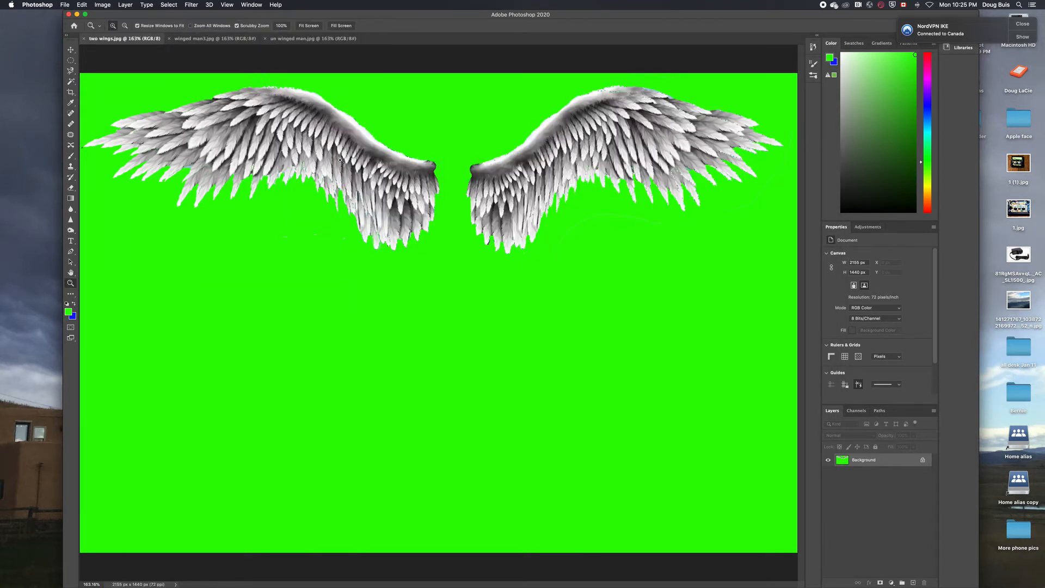
Paint the left wing out in green with a 140 px brush
{"action": "left_click", "coordinate": [70, 156]}
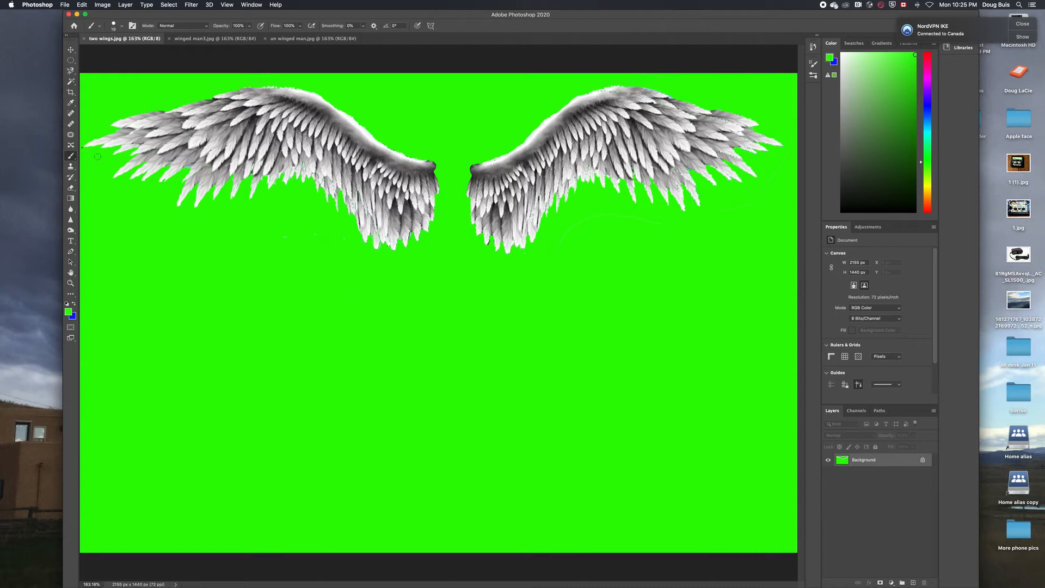
{"action": "right_click", "coordinate": [123, 232]}
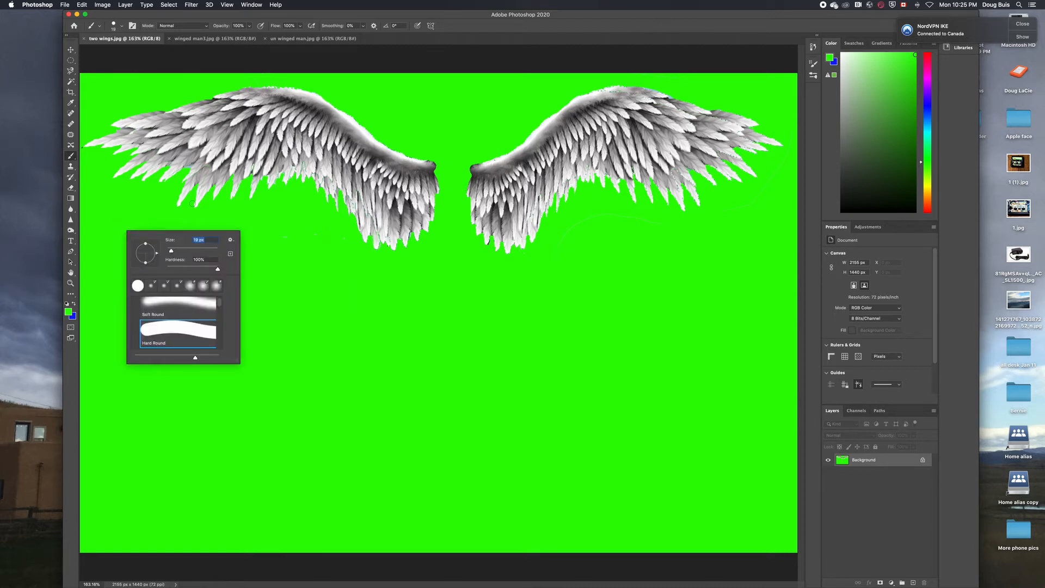
{"action": "left_click_drag", "start_coordinate": [171, 251], "coordinate": [198, 257]}
{"action": "mouse_move", "coordinate": [368, 274]}
{"action": "left_mouse_down"}
{"action": "mouse_move", "coordinate": [133, 139]}
{"action": "mouse_move", "coordinate": [284, 202]}
{"action": "left_mouse_up"}
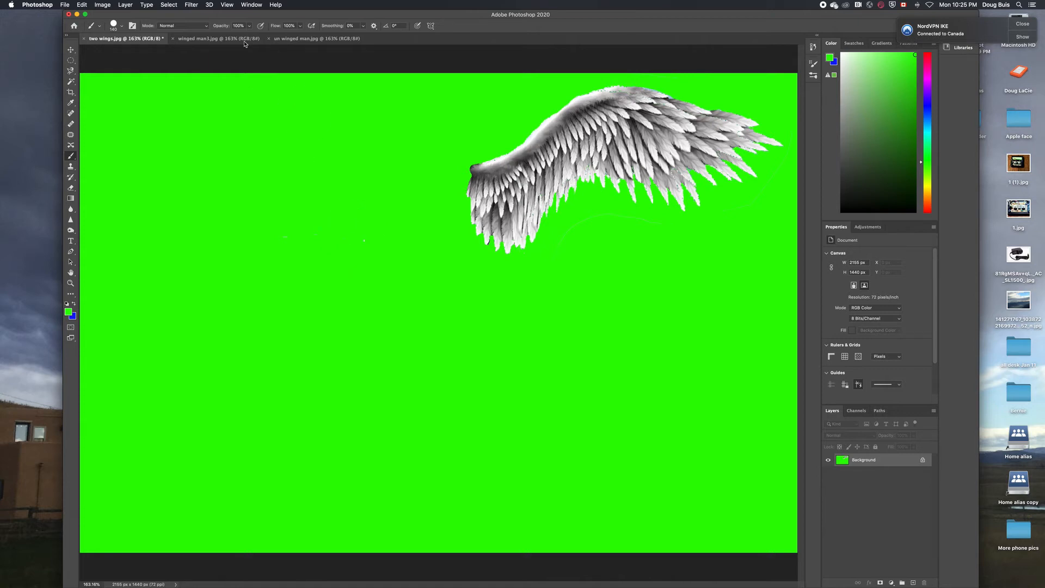
Save As the image as rightwings.jpg
{"action": "left_click", "coordinate": [65, 4]}
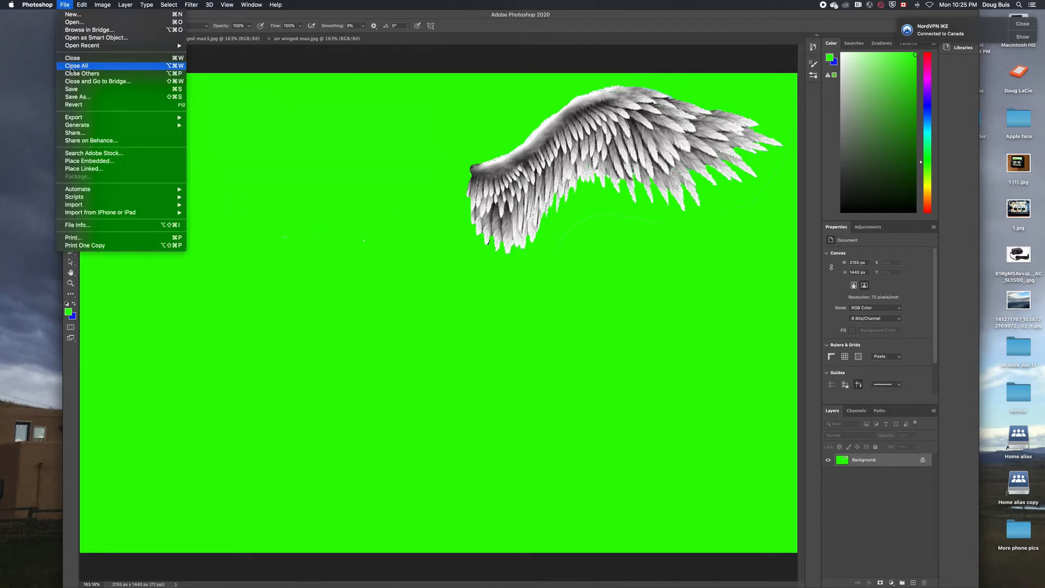
{"action": "left_click", "coordinate": [108, 98]}
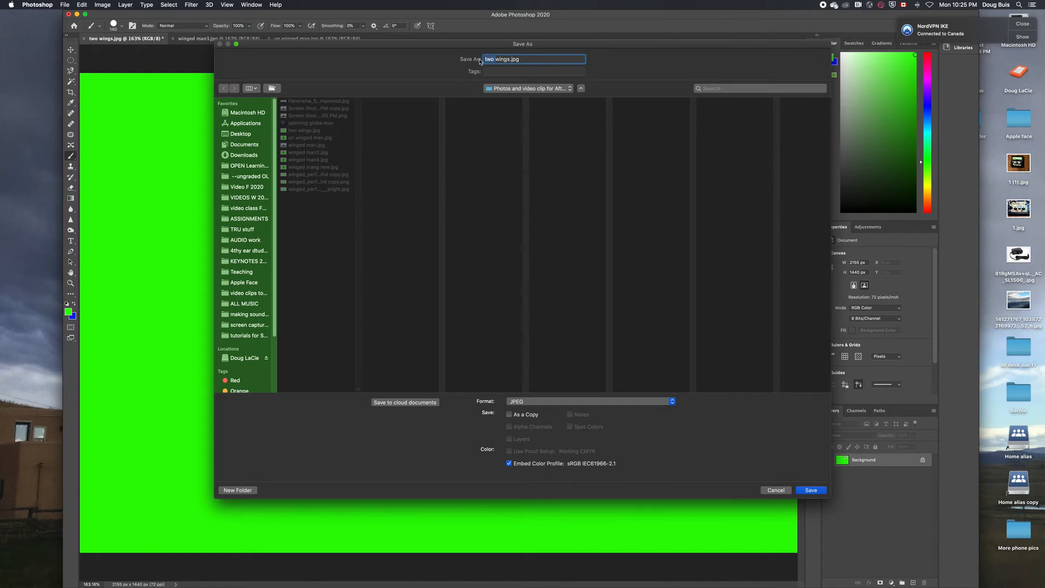
{"action": "type", "text": "rightwings"}
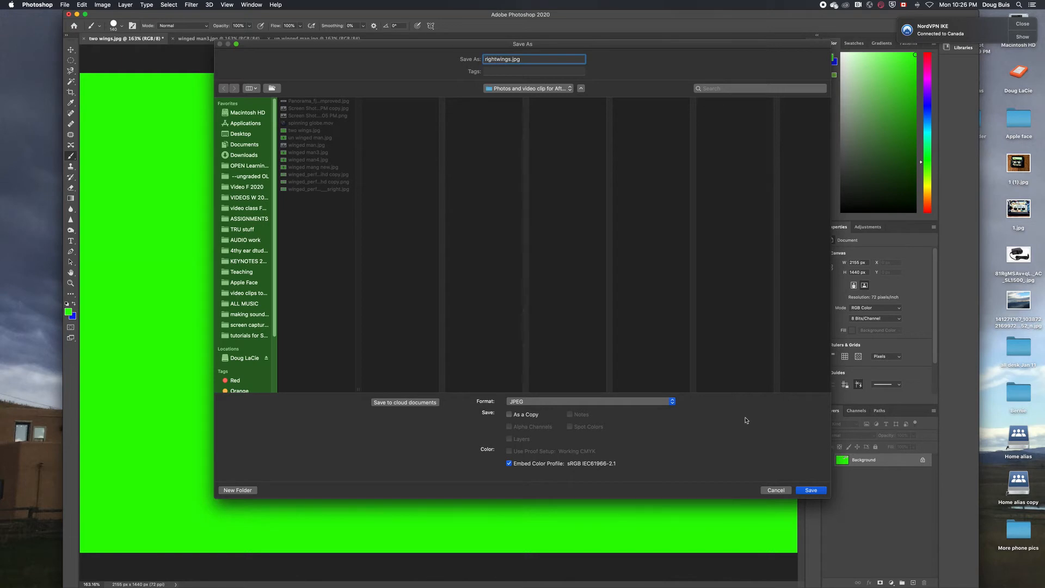
{"action": "key", "text": "Return"}
{"action": "key", "text": "Return"}
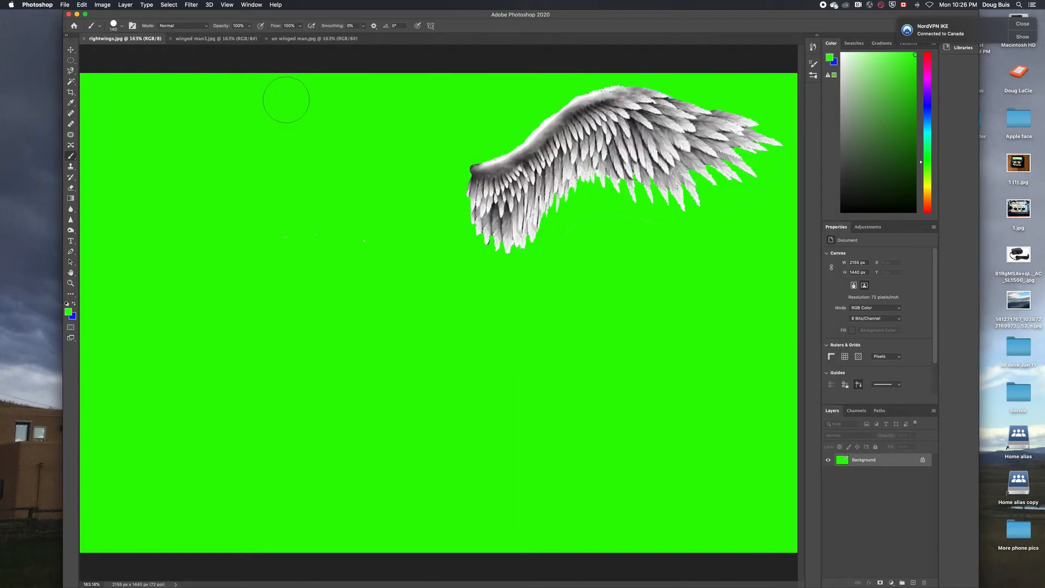
Undo to restore the left wing, then paint the right wing out in green
{"action": "key", "text": "super+z"}
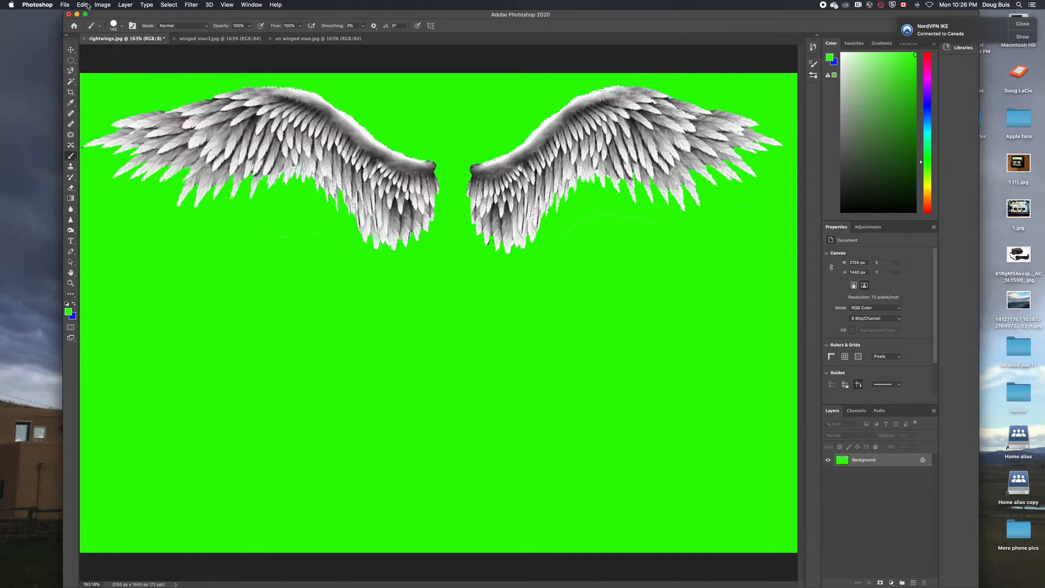
{"action": "left_click", "coordinate": [86, 6]}
{"action": "left_click", "coordinate": [498, 298]}
{"action": "mouse_move", "coordinate": [500, 304]}
{"action": "left_mouse_down"}
{"action": "mouse_move", "coordinate": [479, 158]}
{"action": "mouse_move", "coordinate": [494, 203]}
{"action": "mouse_move", "coordinate": [518, 215]}
{"action": "mouse_move", "coordinate": [534, 143]}
{"action": "mouse_move", "coordinate": [720, 112]}
{"action": "mouse_move", "coordinate": [719, 181]}
{"action": "mouse_move", "coordinate": [674, 129]}
{"action": "left_mouse_up"}
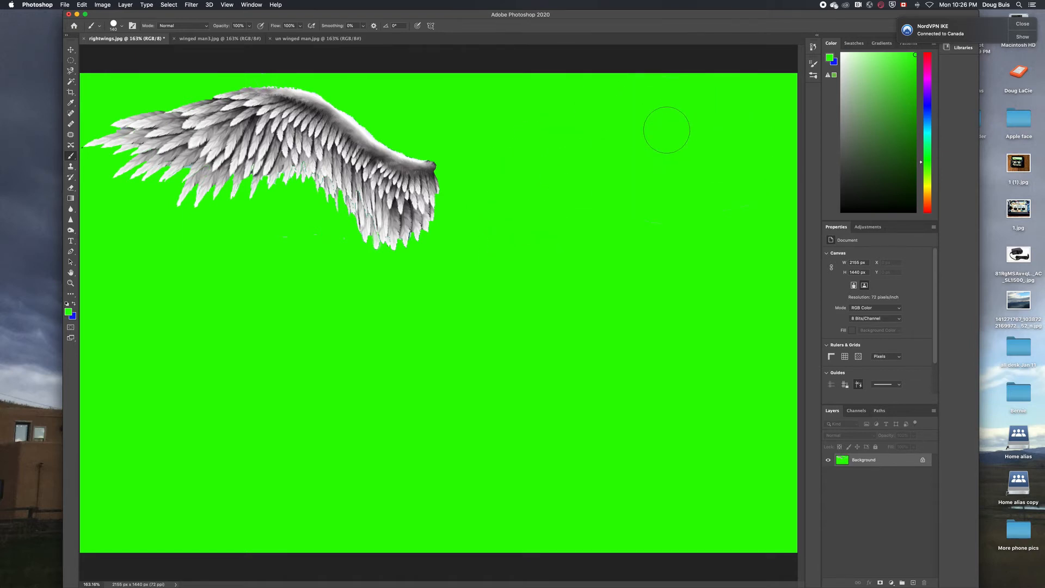
Save As Left Wingwings.jpg with default JPEG options, then undo to restore the right wing
{"action": "key", "text": "super+shift+s"}
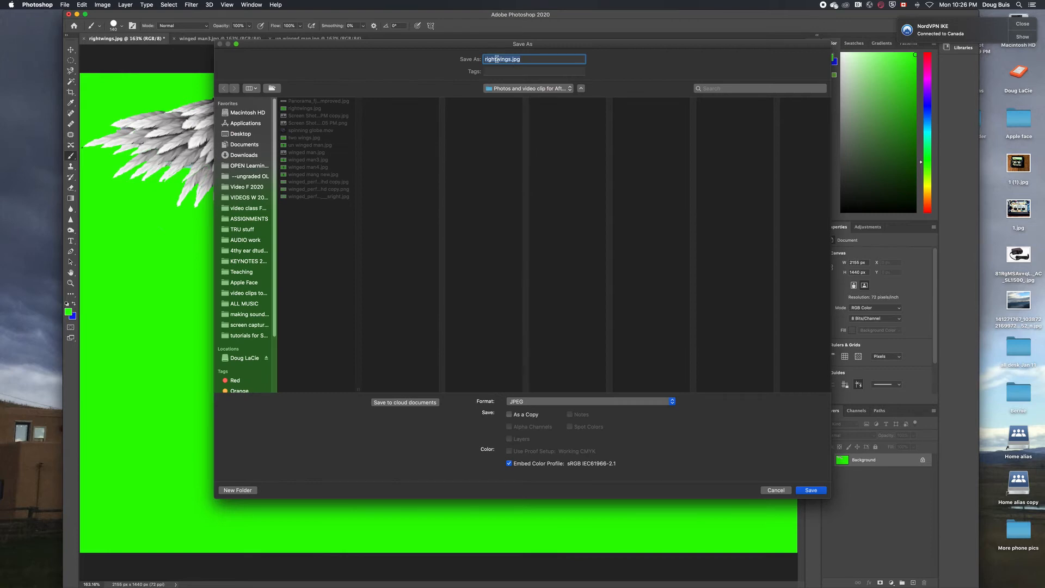
{"action": "left_click", "coordinate": [497, 59]}
{"action": "key", "text": "BackSpace"}
{"action": "key", "text": "BackSpace"}
{"action": "key", "text": "BackSpace"}
{"action": "key", "text": "BackSpace"}
{"action": "key", "text": "BackSpace"}
{"action": "type", "text": "Left Wing"}
{"action": "left_click", "coordinate": [812, 490]}
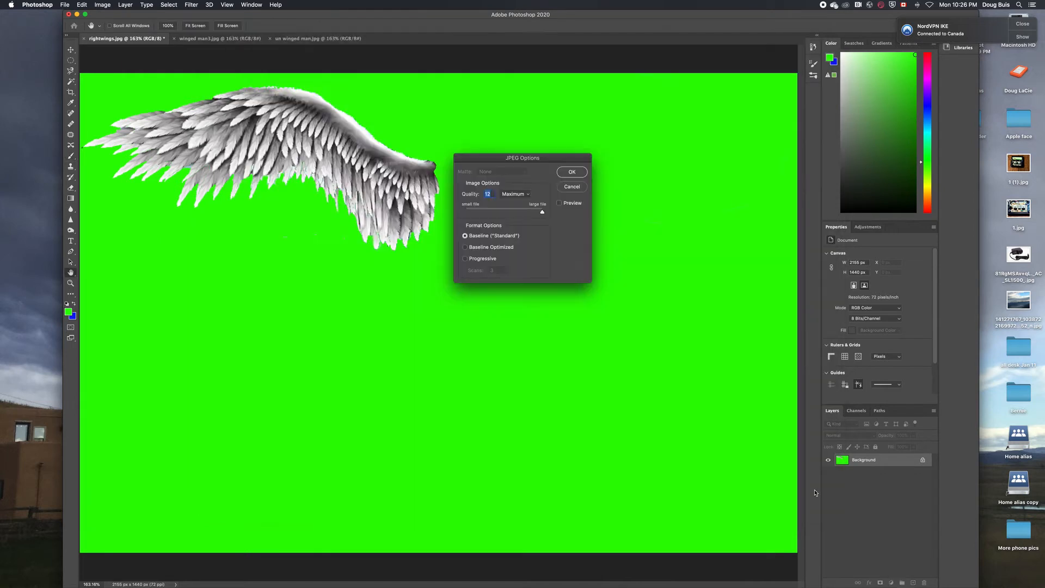
{"action": "key", "text": "Return"}
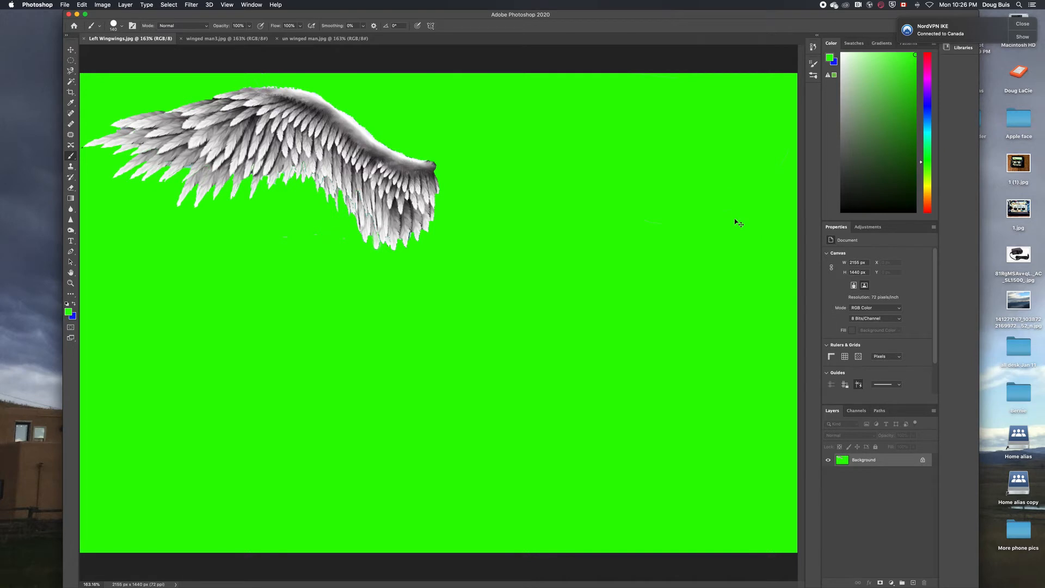
{"action": "key", "text": "ctrl+z"}
{"action": "key", "text": "ctrl+z"}
{"action": "key", "text": "ctrl+z"}
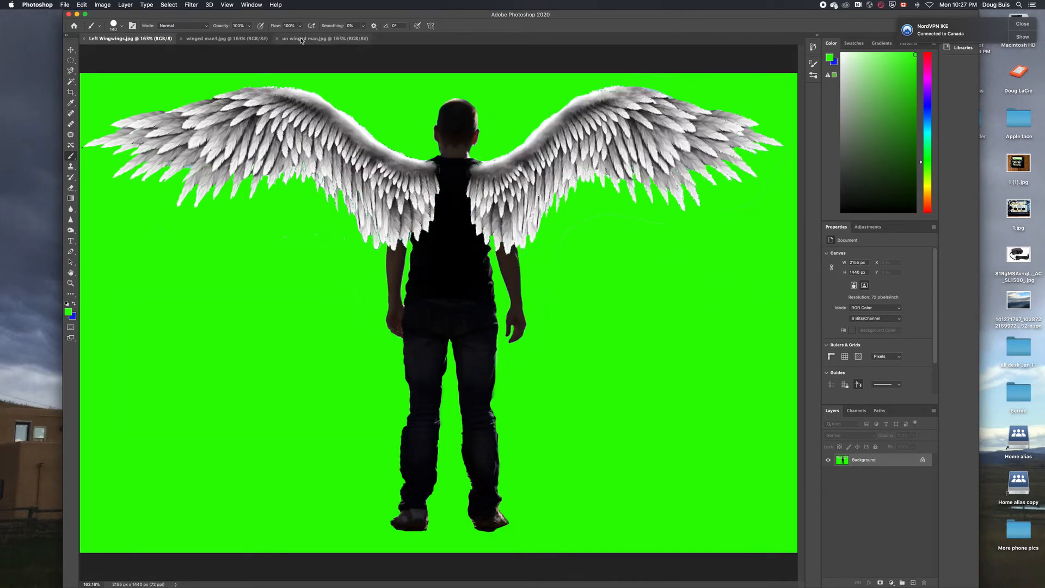
Switch to the un winged man.jpg image
{"action": "left_click", "coordinate": [338, 39]}
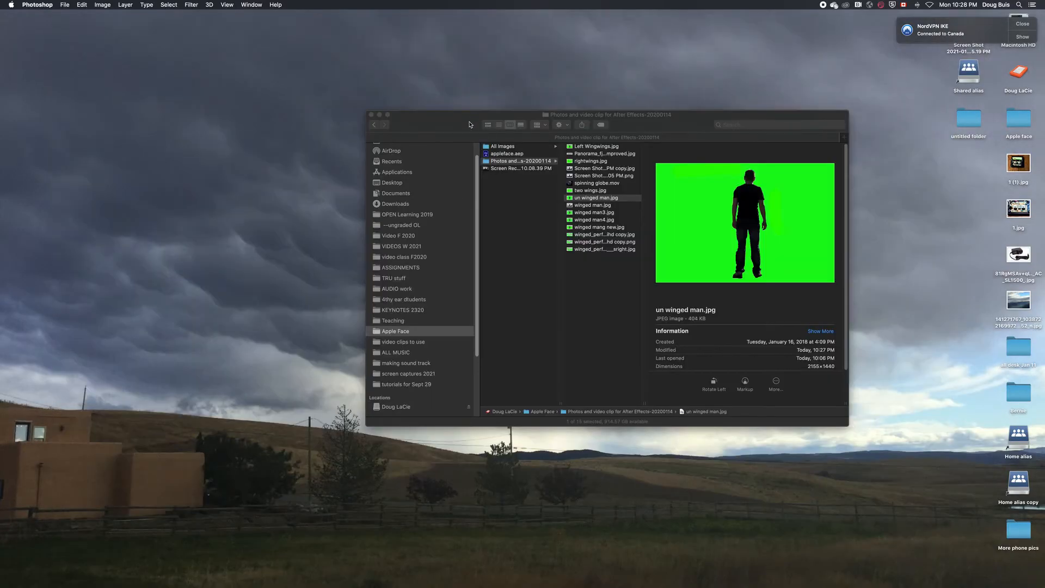
Move the Finder window to the top-left and zoom it to fill the screen
{"action": "left_click_drag", "start_coordinate": [463, 109], "coordinate": [116, 3]}
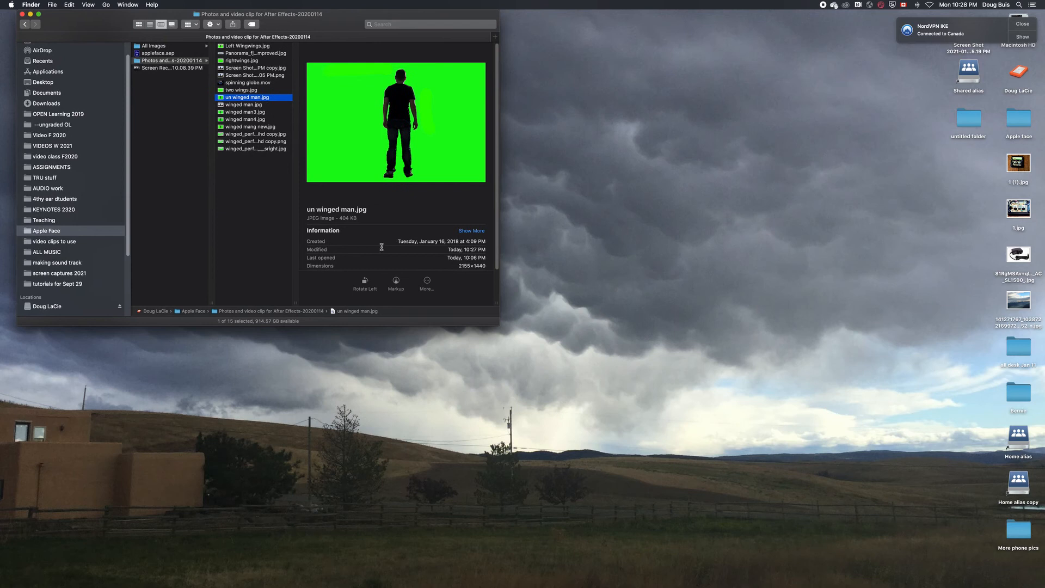
{"action": "double_click", "coordinate": [495, 322]}
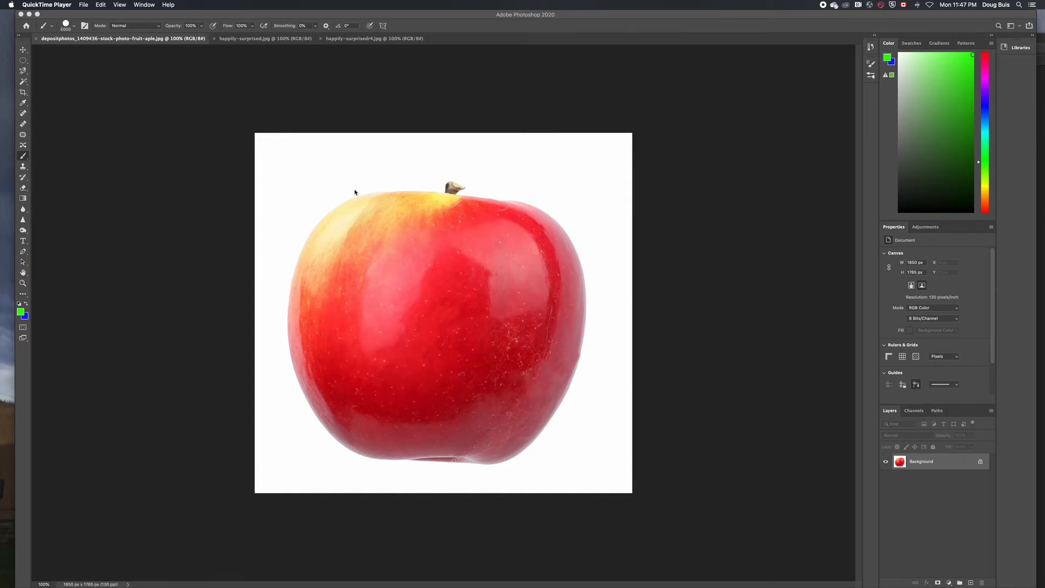
Cycle through the face photo tabs back to the apple image and pick the Magic Wand tool
{"action": "left_click", "coordinate": [240, 39]}
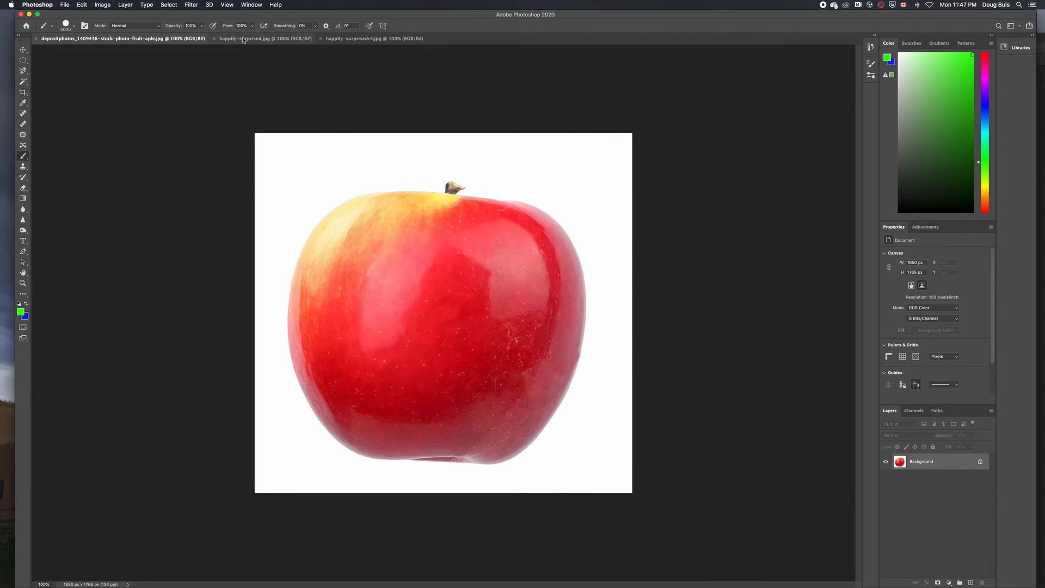
{"action": "left_click", "coordinate": [247, 40]}
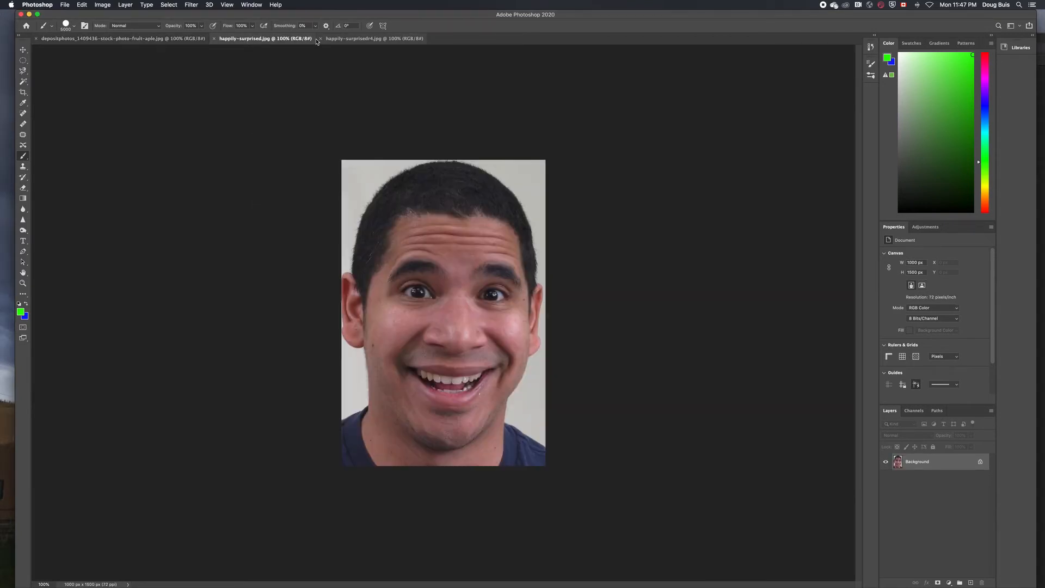
{"action": "left_click", "coordinate": [341, 39]}
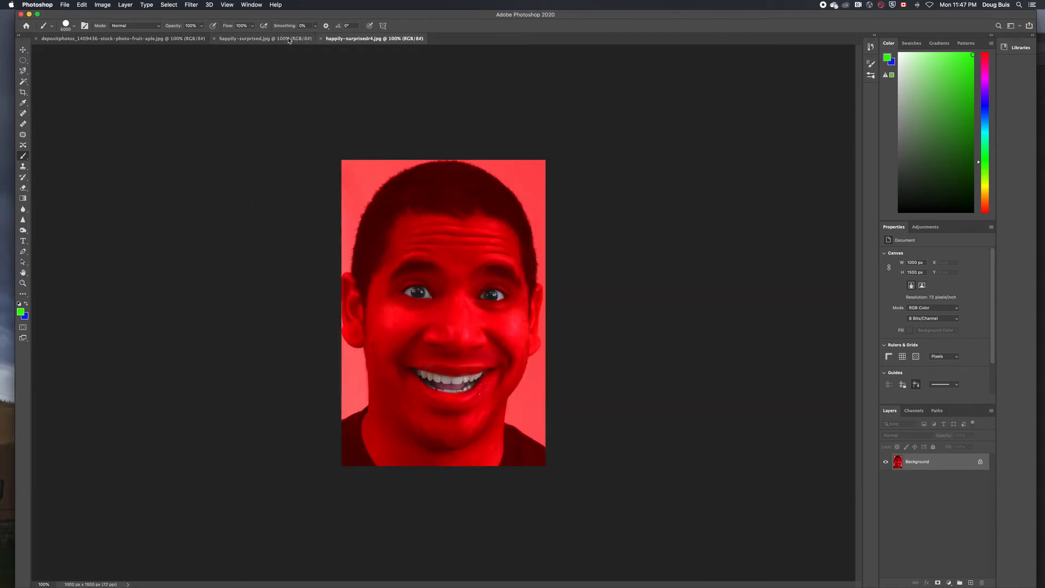
{"action": "left_click", "coordinate": [265, 39]}
{"action": "left_click", "coordinate": [180, 39]}
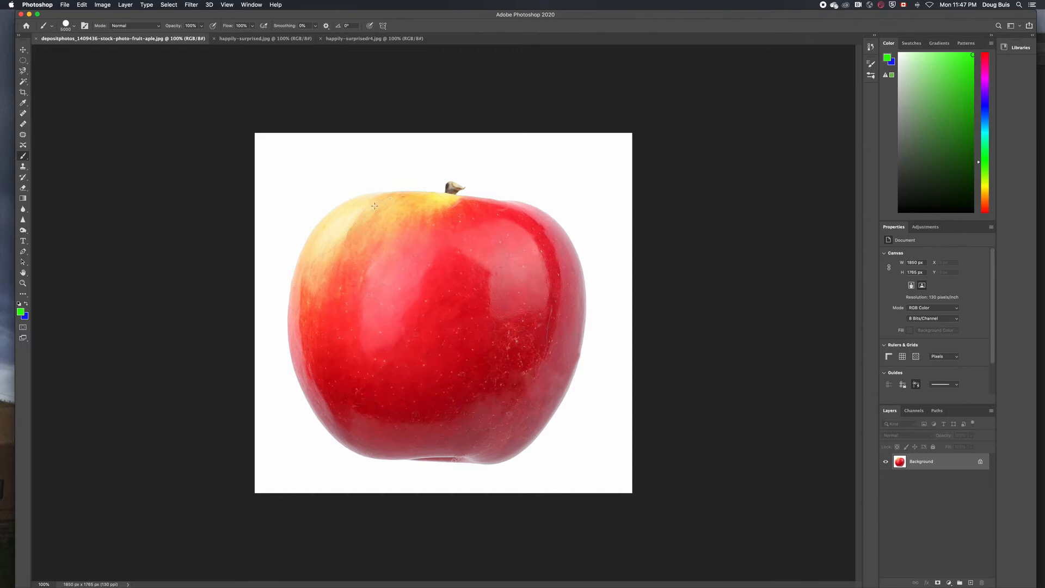
{"action": "left_click", "coordinate": [23, 83]}
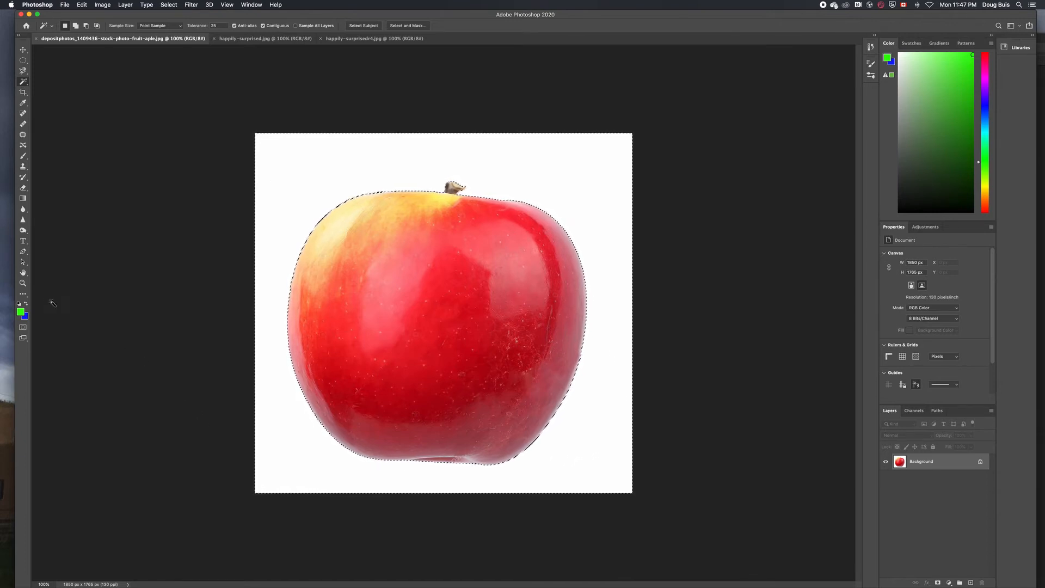
Swap to blue and Paint Bucket fill the apple's white background, redoing it after a stray stroke
{"action": "left_click", "coordinate": [26, 303]}
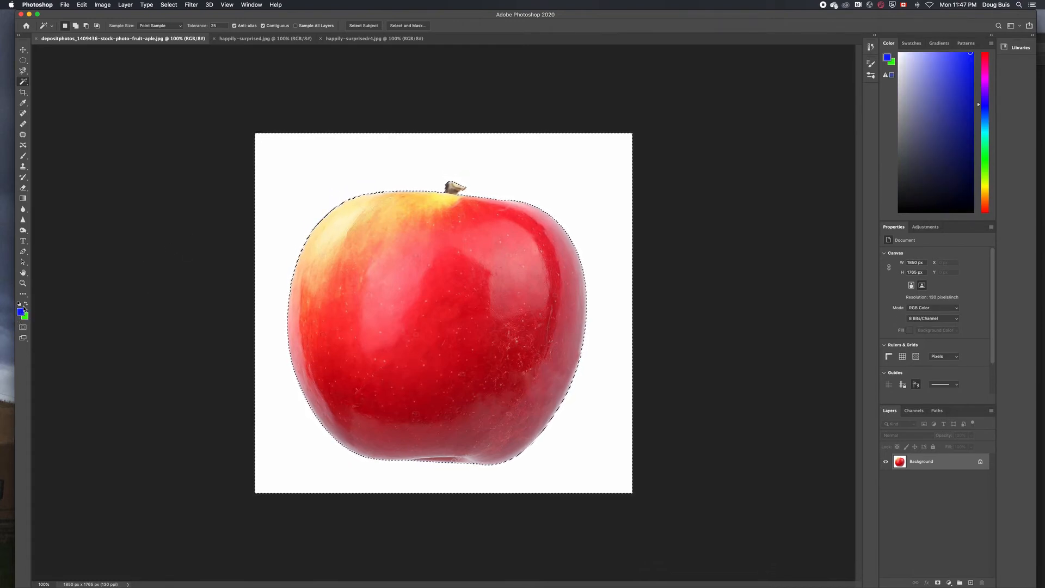
{"action": "key", "text": "g"}
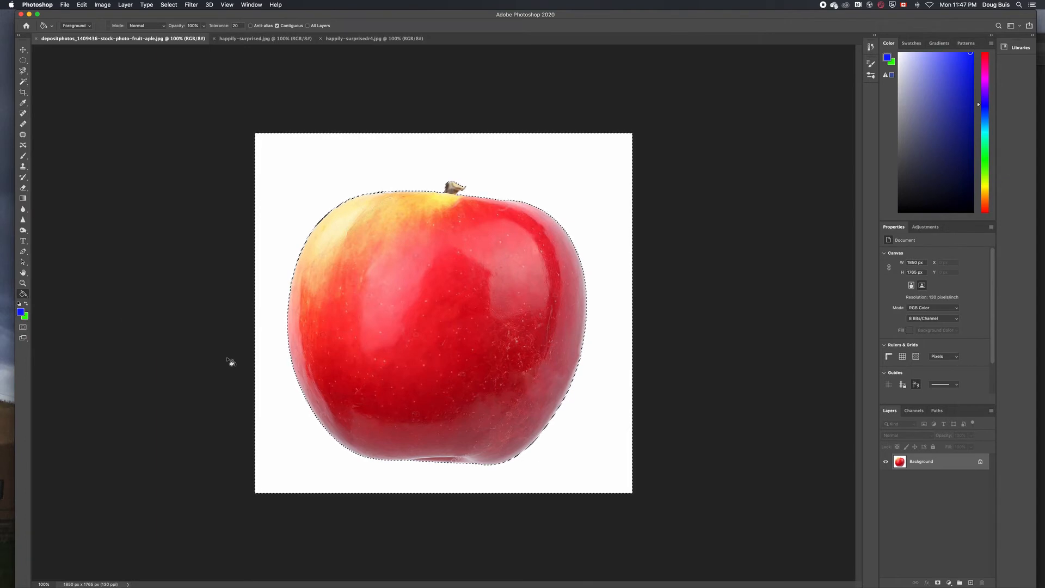
{"action": "left_click", "coordinate": [269, 418]}
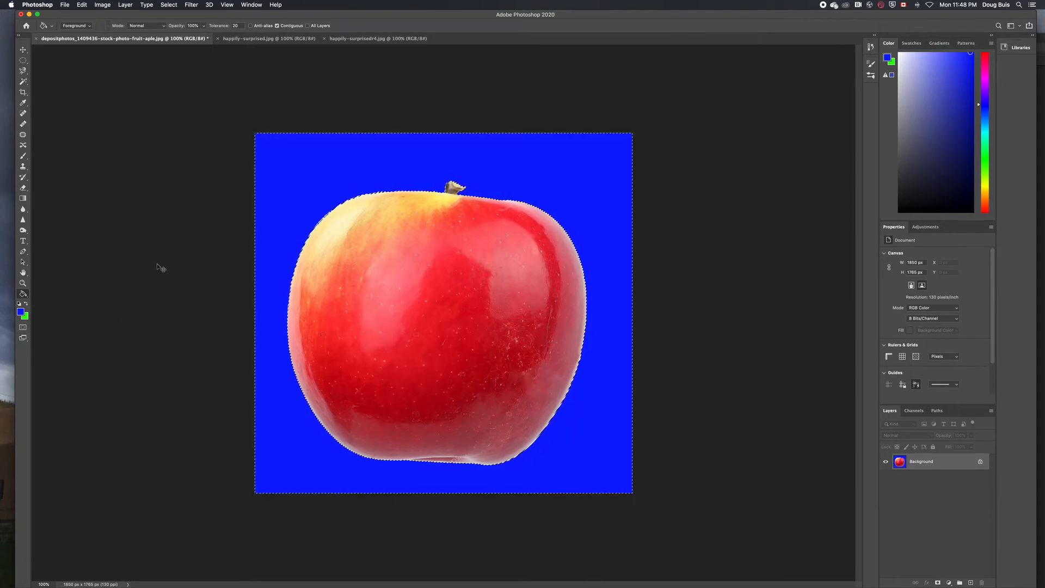
{"action": "key", "text": "super+z"}
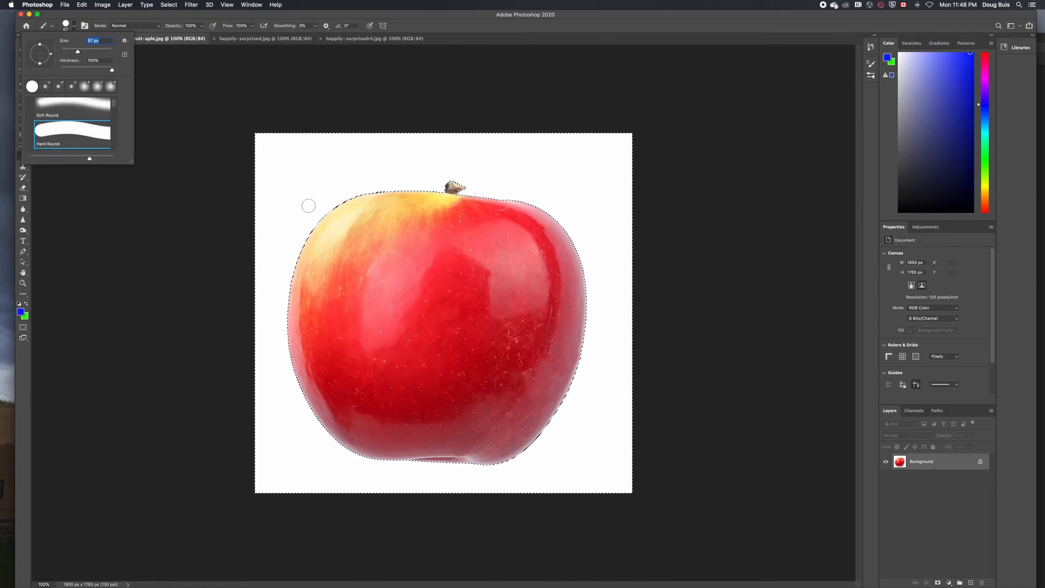
{"action": "left_click_drag", "start_coordinate": [308, 205], "coordinate": [301, 189]}
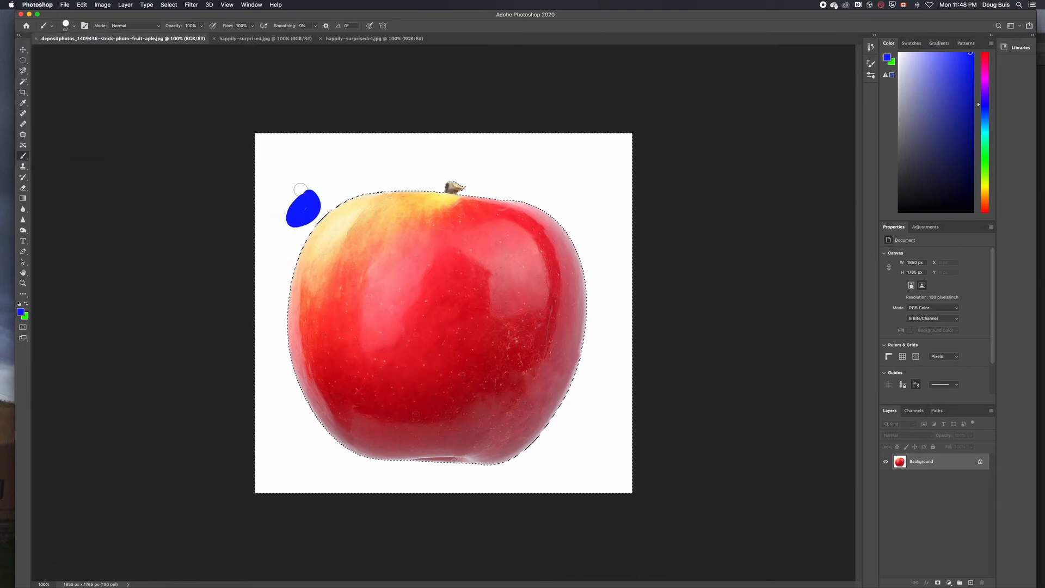
{"action": "key", "text": "g"}
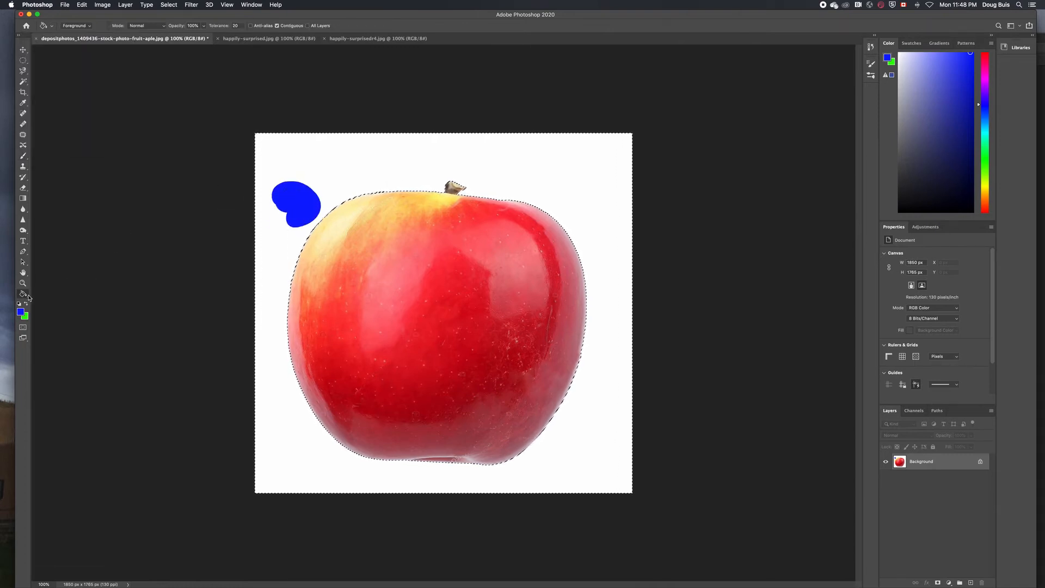
{"action": "left_click", "coordinate": [283, 423]}
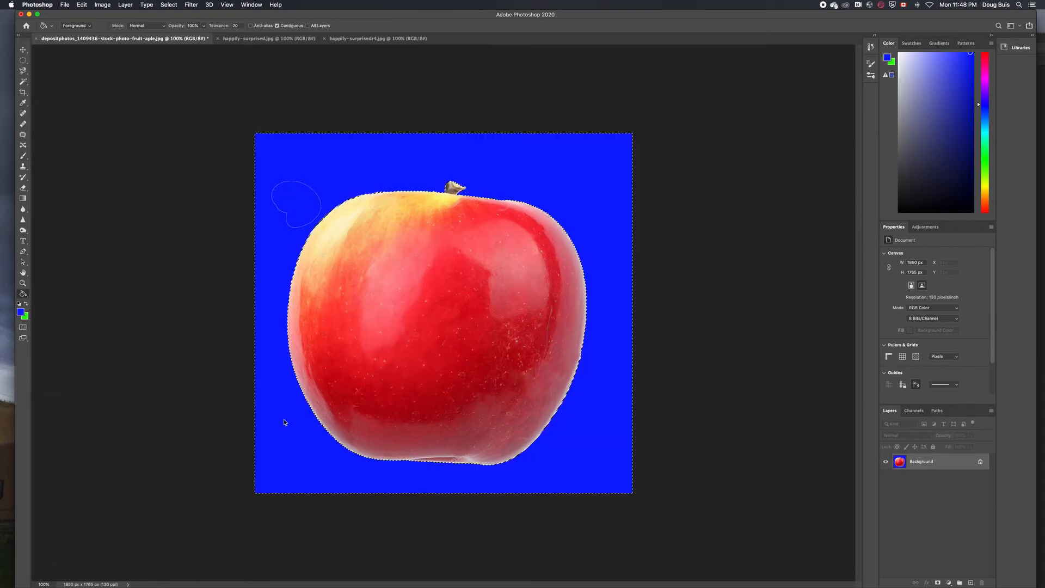
{"action": "key", "text": "b"}
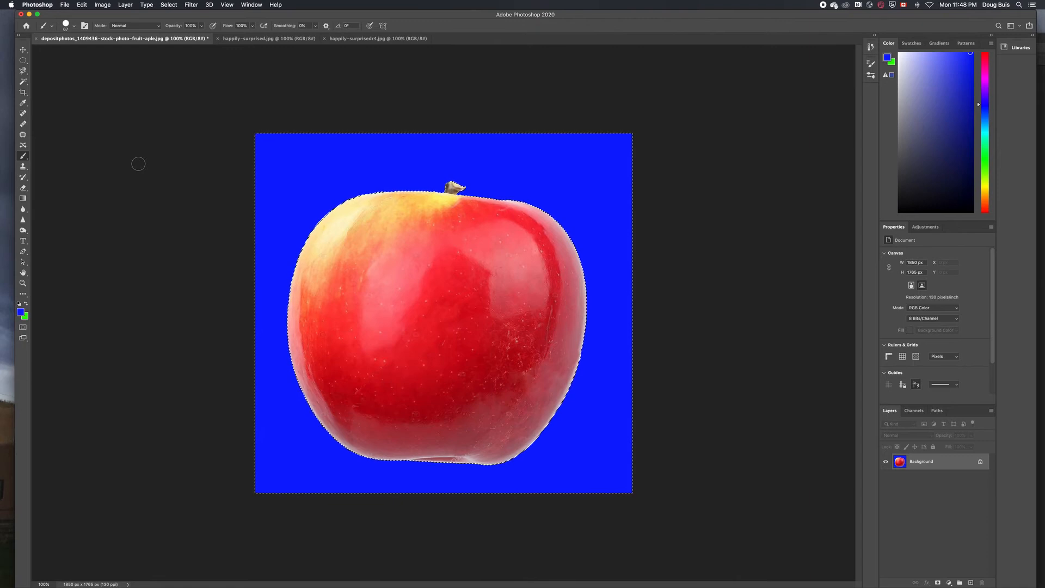
Save the image as 'blue apple' JPEG in the Apple face 2 folder
{"action": "key", "text": "super+shift+s"}
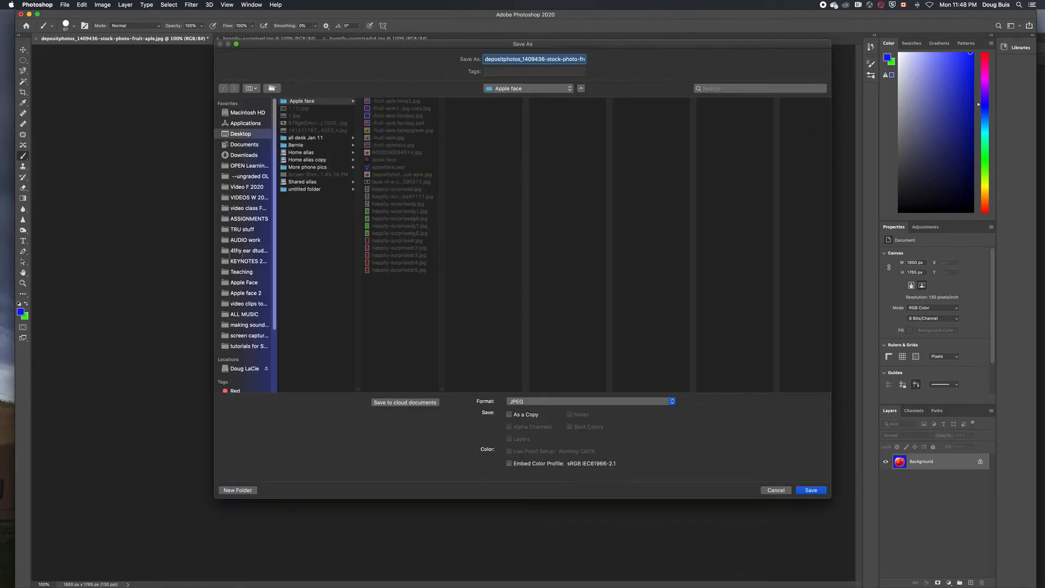
{"action": "left_click", "coordinate": [241, 293]}
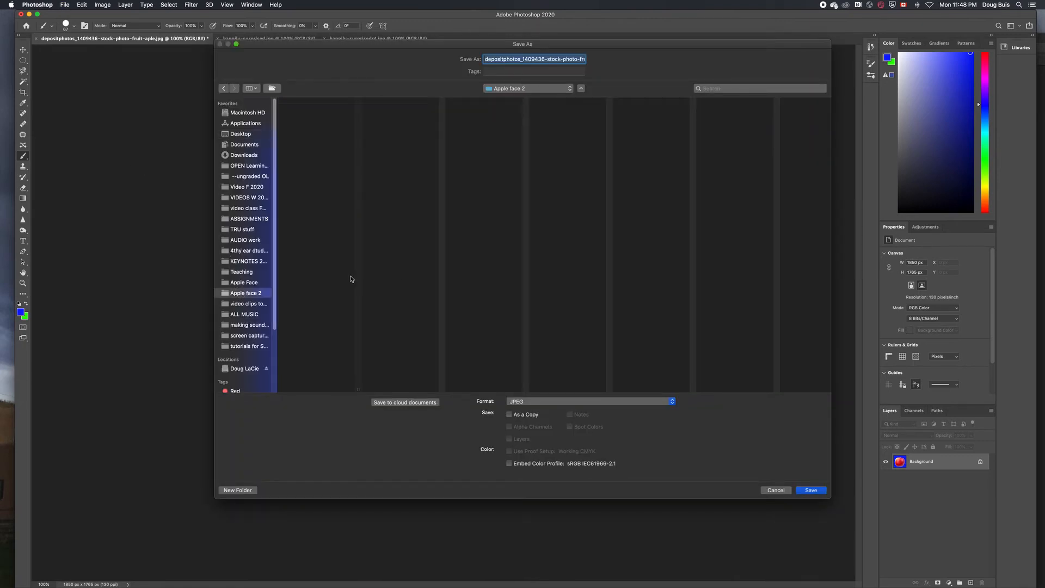
{"action": "left_click_drag", "start_coordinate": [486, 59], "coordinate": [587, 67]}
{"action": "type", "text": "blue apple"}
{"action": "left_click", "coordinate": [811, 490]}
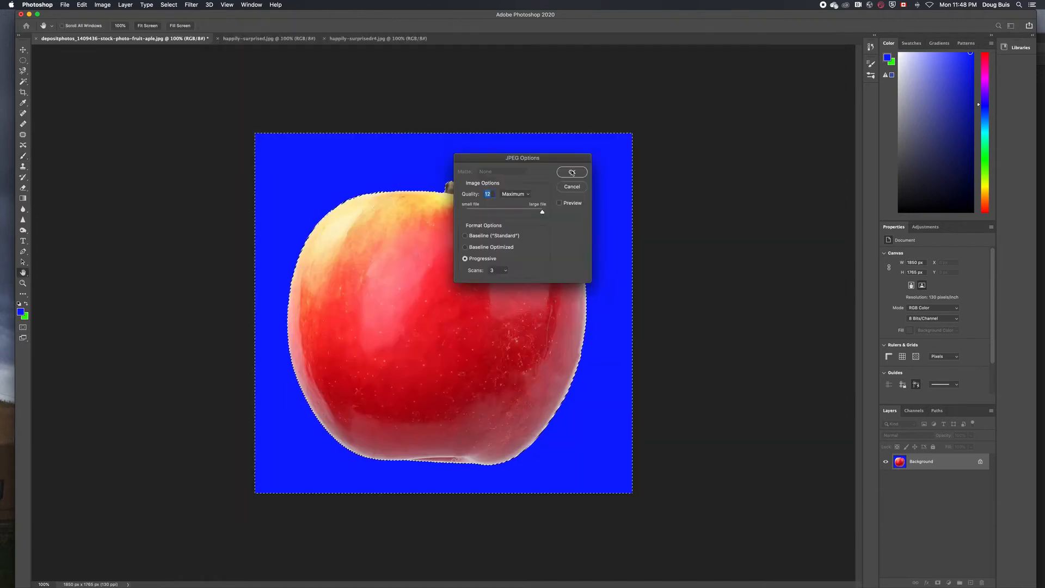
{"action": "key", "text": "Return"}
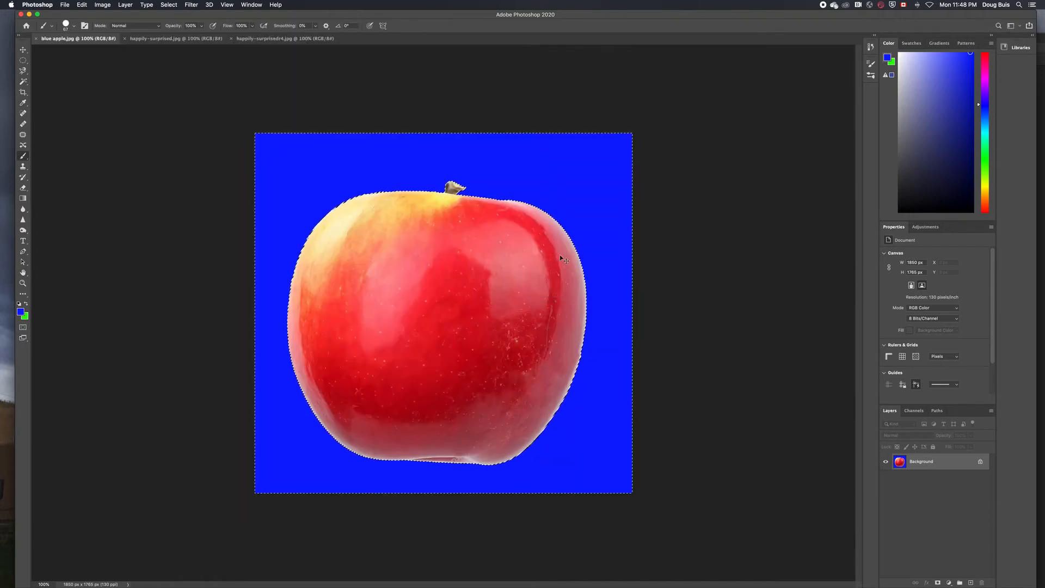
Deselect and paint over the whole apple in blue with a 182 px, then 444 px brush
{"action": "key", "text": "super+d"}
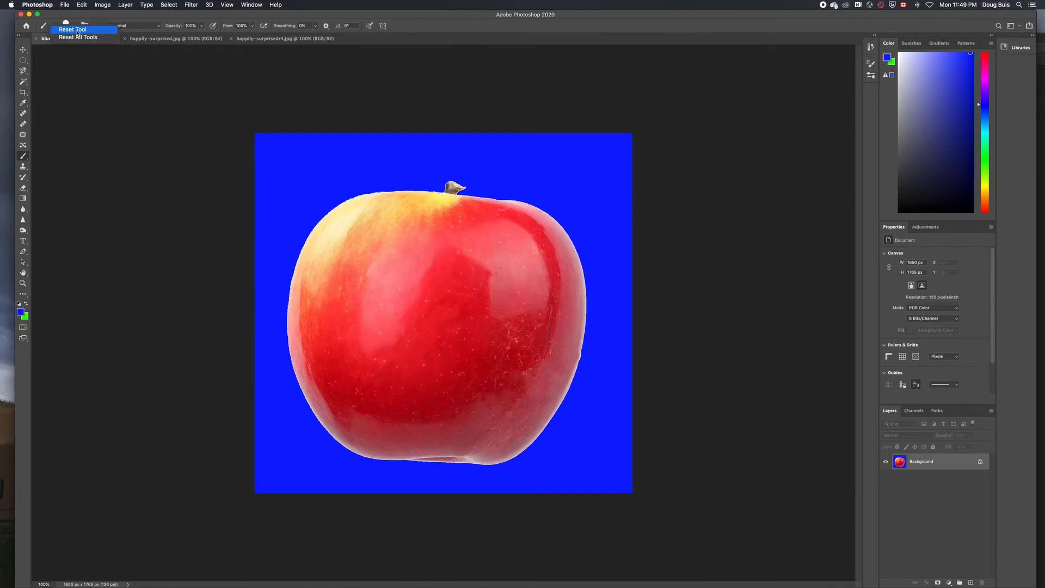
{"action": "left_click", "coordinate": [68, 25]}
{"action": "left_click_drag", "start_coordinate": [90, 52], "coordinate": [98, 54]}
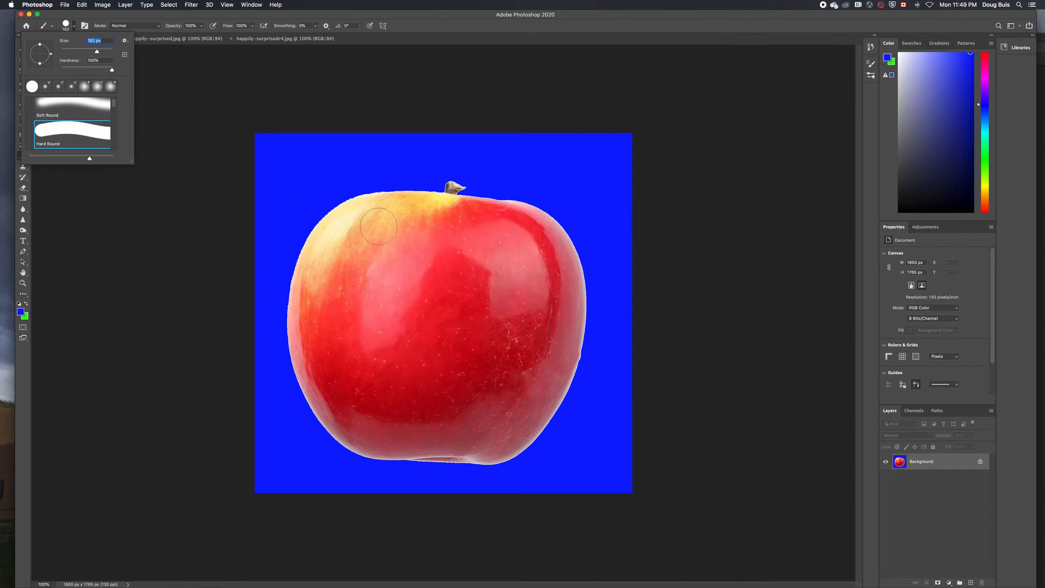
{"action": "left_click_drag", "start_coordinate": [348, 218], "coordinate": [430, 390]}
{"action": "right_click", "coordinate": [443, 268]}
{"action": "left_click", "coordinate": [528, 288]}
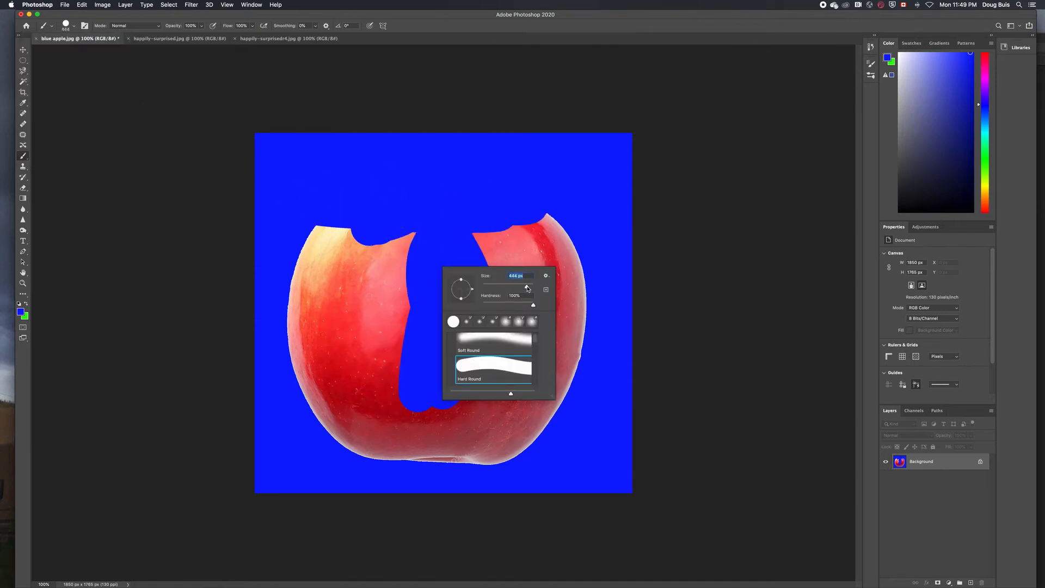
{"action": "mouse_move", "coordinate": [494, 253]}
{"action": "left_mouse_down"}
{"action": "mouse_move", "coordinate": [537, 313]}
{"action": "mouse_move", "coordinate": [396, 240]}
{"action": "mouse_move", "coordinate": [498, 381]}
{"action": "left_mouse_up"}
{"action": "key", "text": "shift+super+s"}
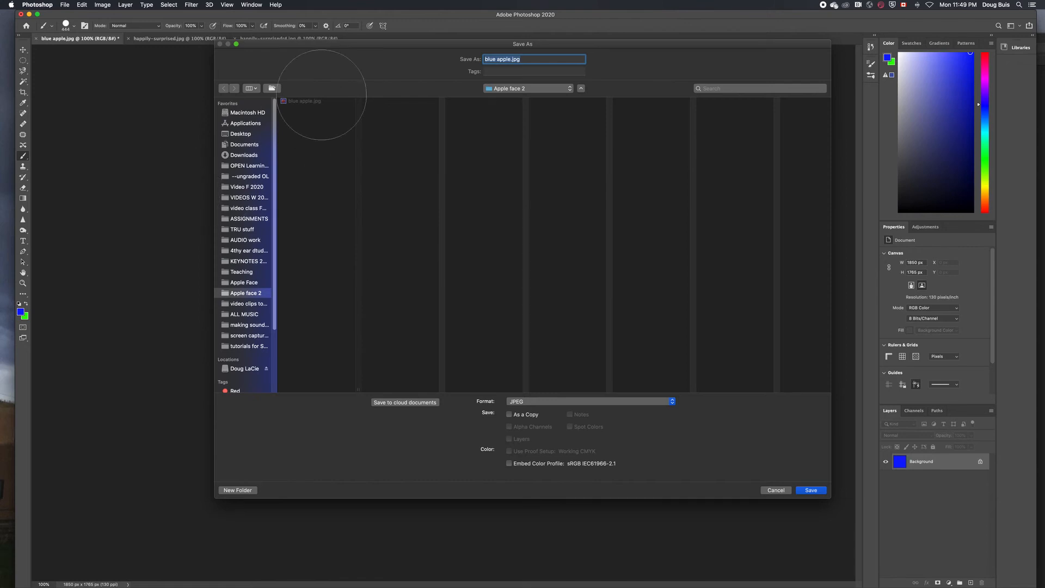
Rename the file to 'blue ' and save it as JPEG in Apple face 2
{"action": "left_click", "coordinate": [509, 60]}
{"action": "key", "text": "BackSpace"}
{"action": "key", "text": "BackSpace"}
{"action": "key", "text": "BackSpace"}
{"action": "key", "text": "BackSpace"}
{"action": "key", "text": "BackSpace"}
{"action": "left_click", "coordinate": [811, 490]}
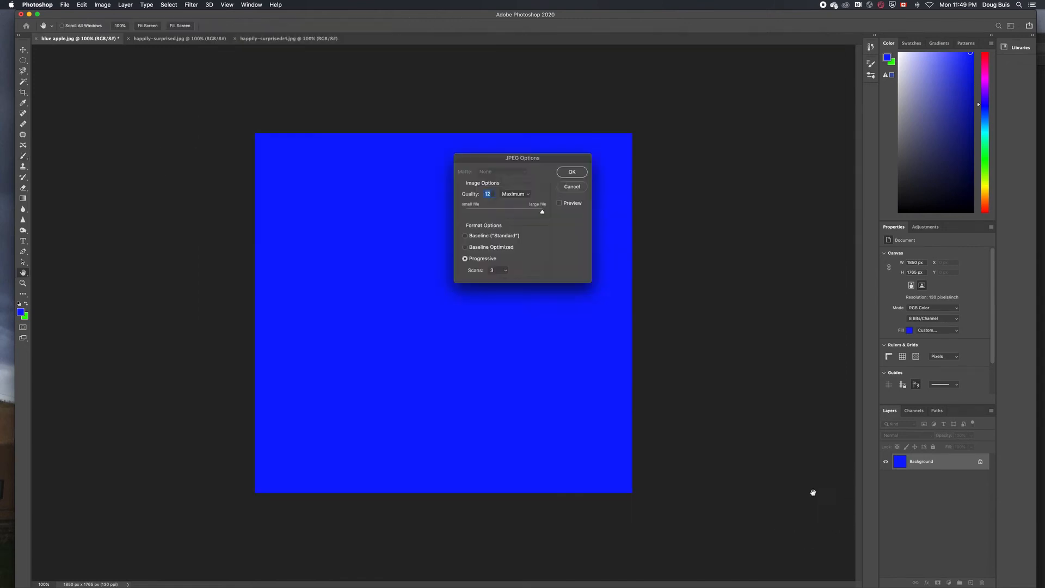
{"action": "key", "text": "Return"}
{"action": "mouse_move", "coordinate": [16, 179]}
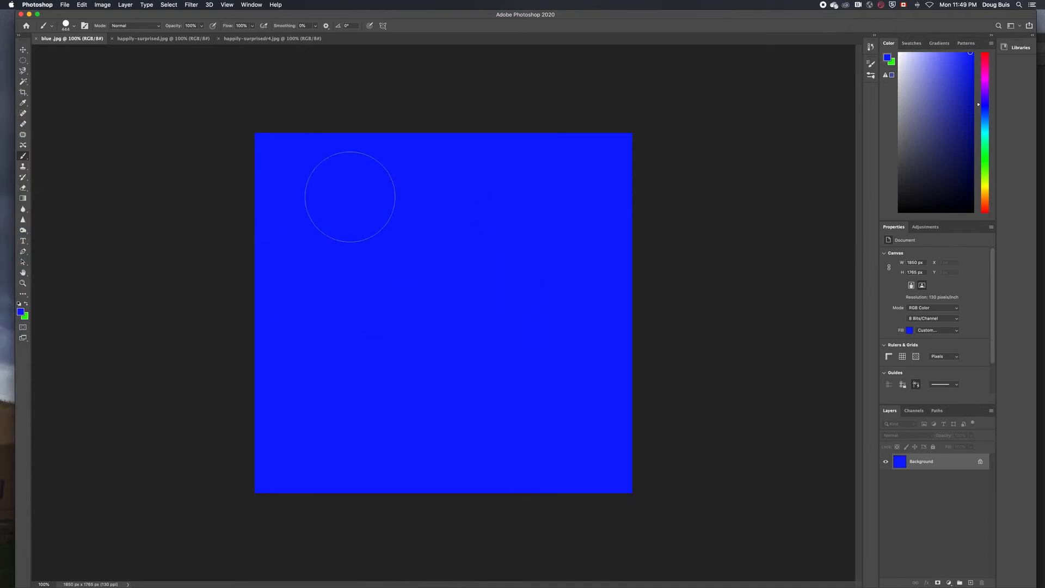
Drag blue apple.jpg from the Apple face 2 folder onto the blue canvas and commit it
{"action": "mouse_move", "coordinate": [15, 153]}
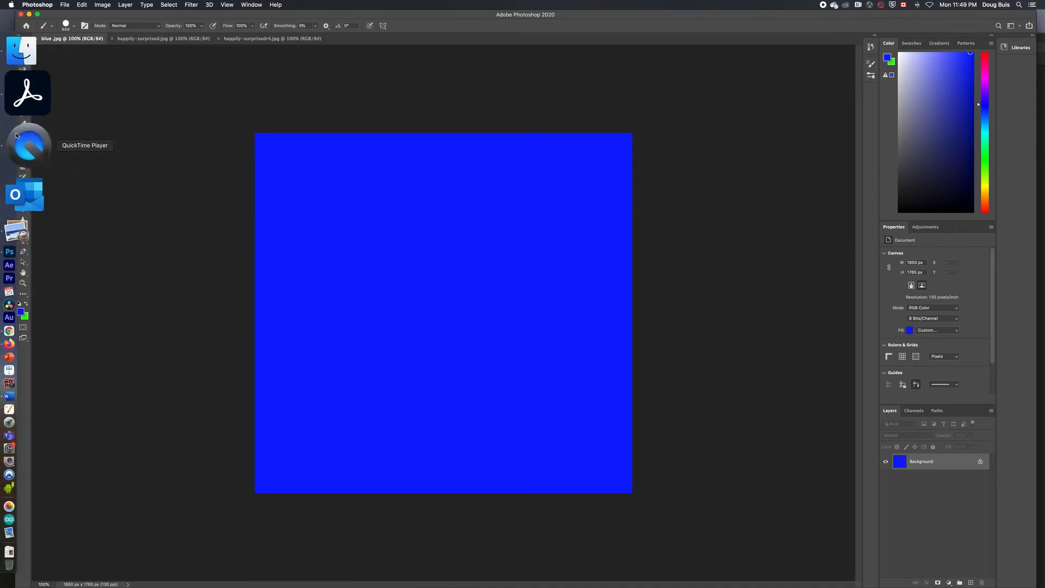
{"action": "left_click", "coordinate": [17, 50]}
{"action": "left_click", "coordinate": [385, 283]}
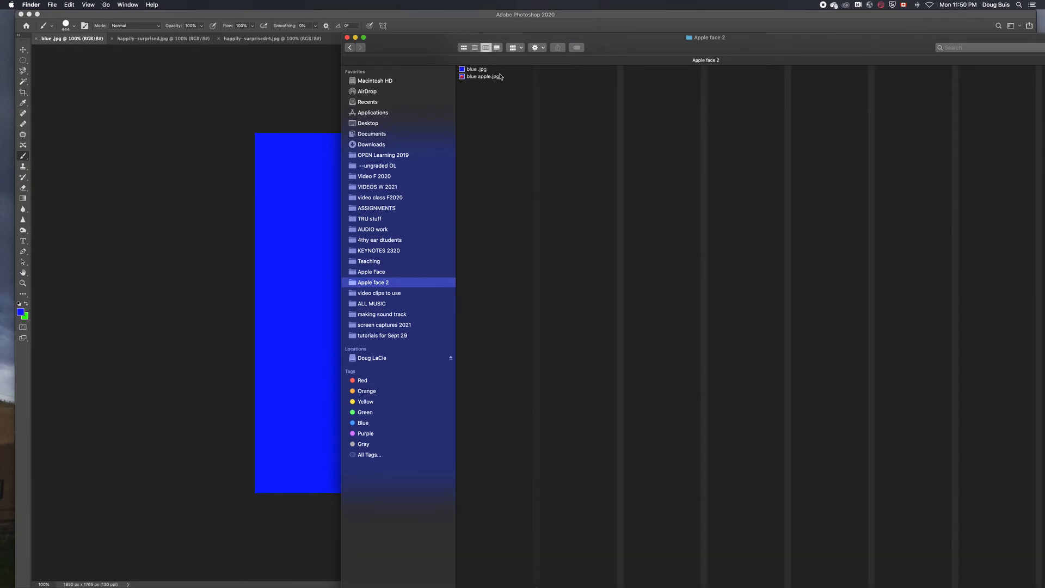
{"action": "left_click_drag", "start_coordinate": [493, 79], "coordinate": [25, 177]}
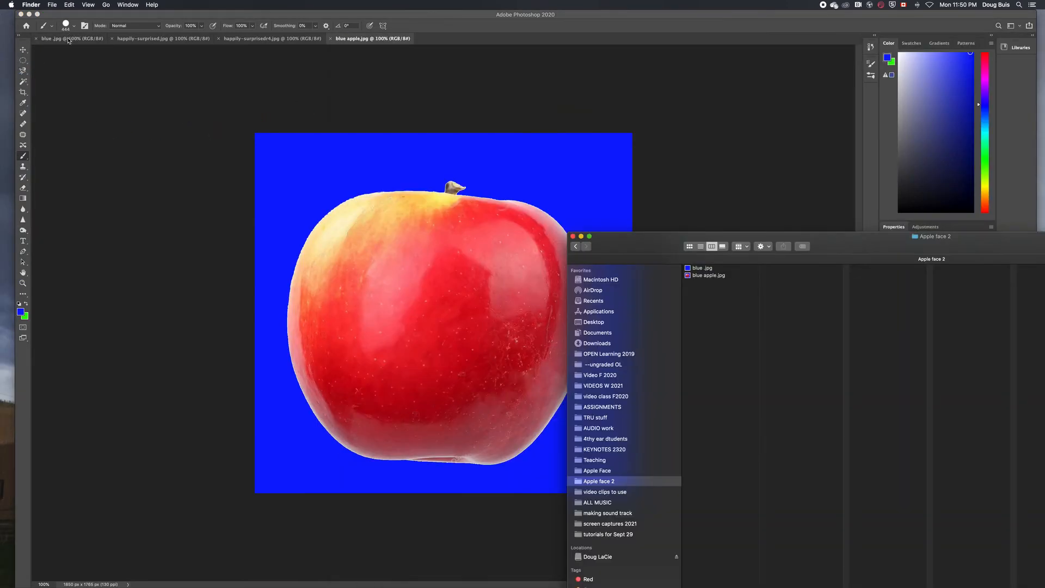
{"action": "left_click", "coordinate": [69, 41]}
{"action": "left_click", "coordinate": [69, 40]}
{"action": "left_click", "coordinate": [28, 89]}
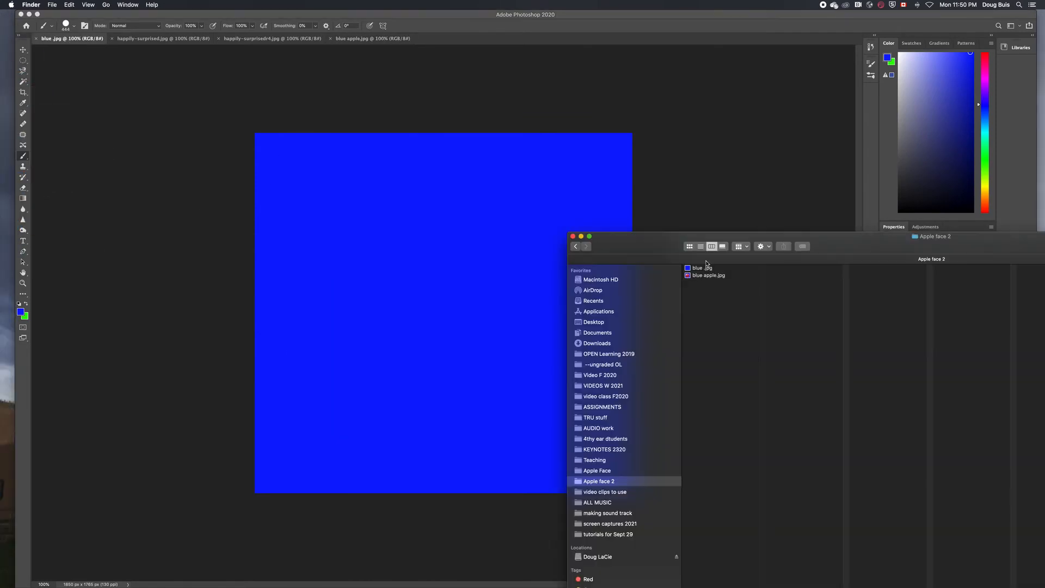
{"action": "left_click_drag", "start_coordinate": [704, 277], "coordinate": [464, 261]}
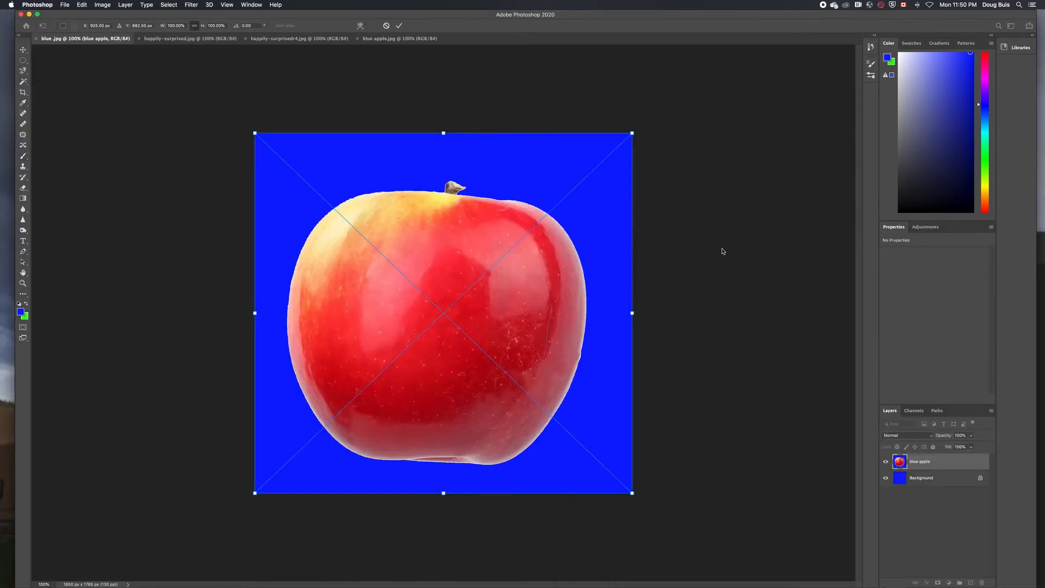
{"action": "key", "text": "Return"}
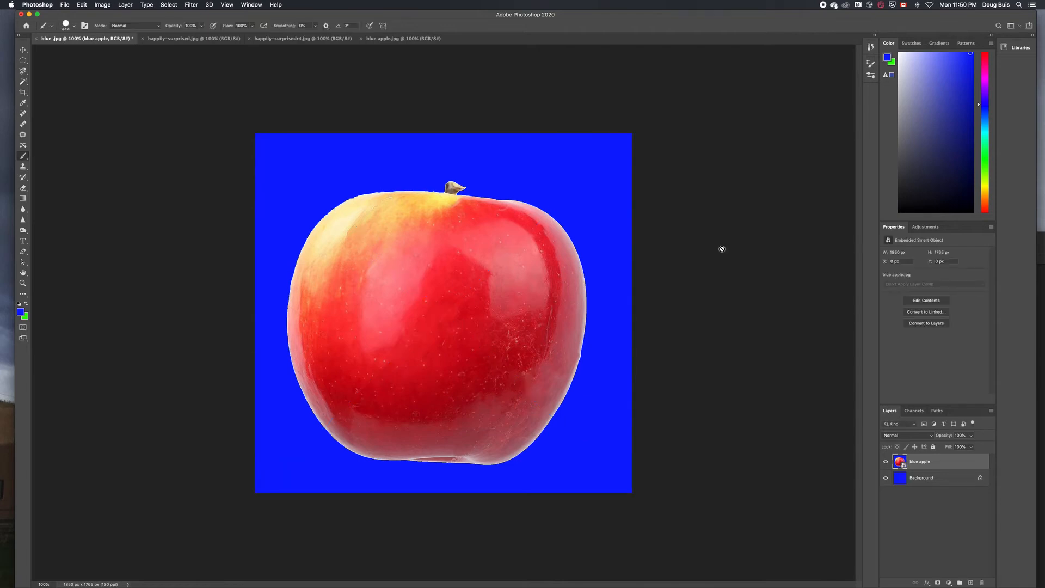
{"action": "key", "text": "Return"}
Rasterize the placed apple layer and toggle its visibility to check the background
{"action": "left_click", "coordinate": [520, 218]}
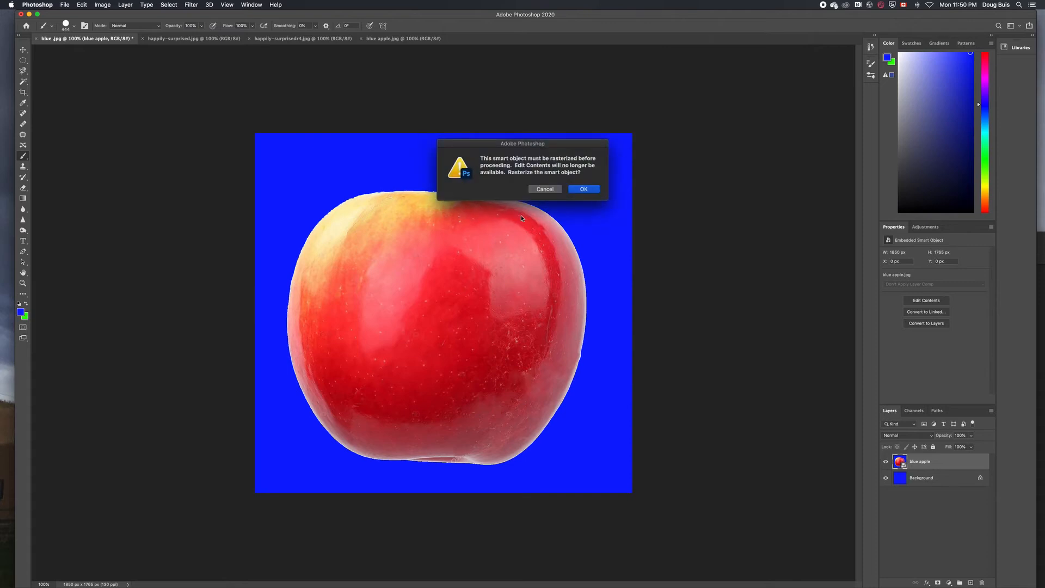
{"action": "left_click", "coordinate": [583, 190]}
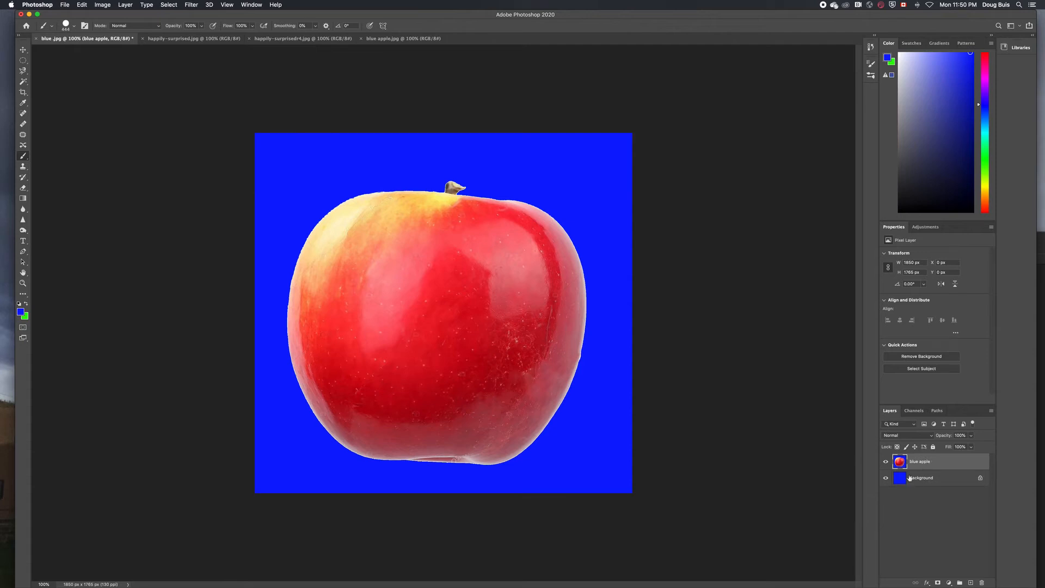
{"action": "left_click", "coordinate": [886, 462]}
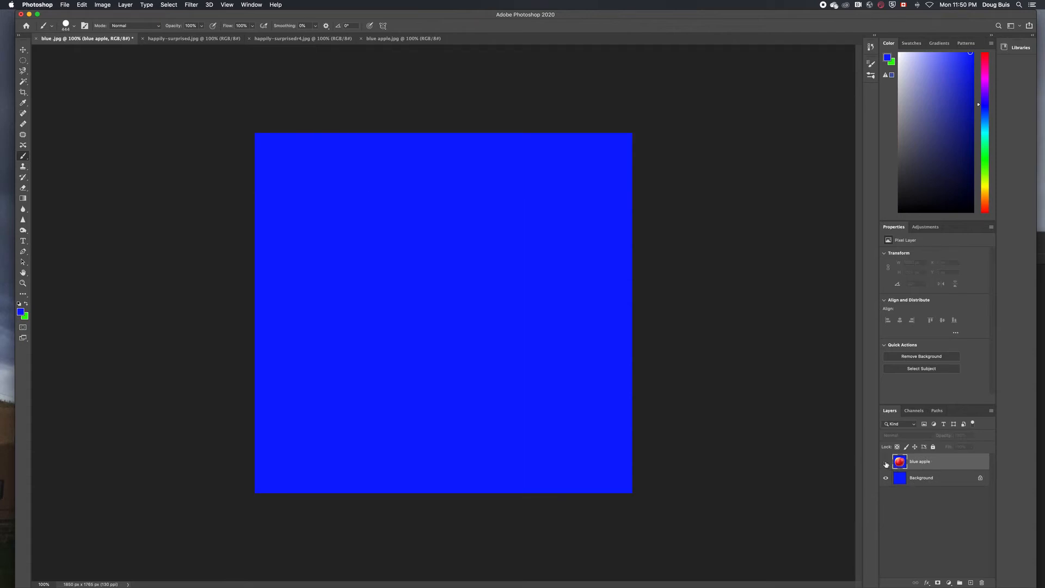
{"action": "left_click", "coordinate": [886, 463]}
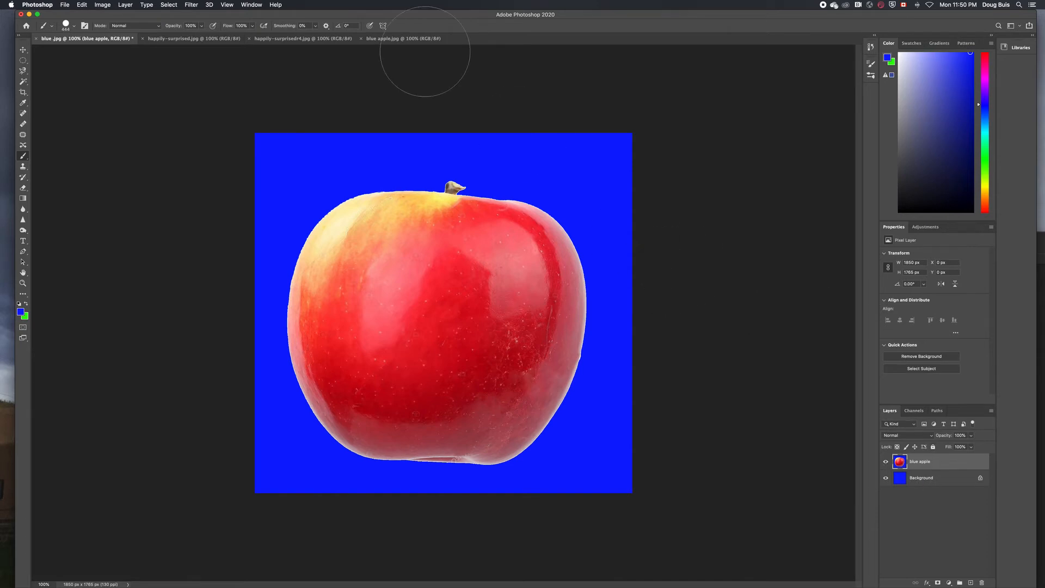
{"action": "left_click", "coordinate": [321, 39]}
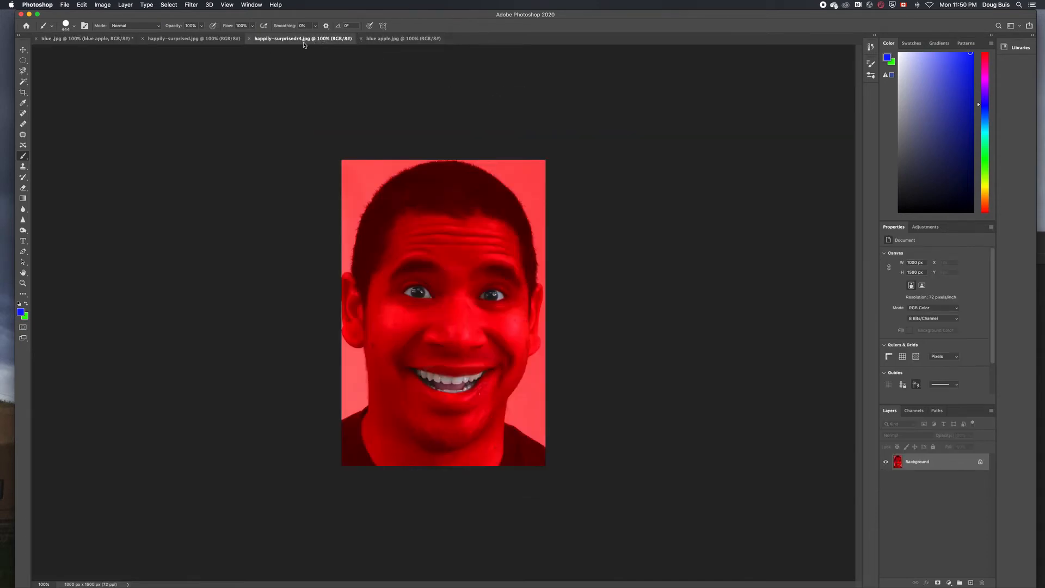
Apply Color Balance to happily-surprised.jpg, pushing Cyan–Red toward red in shadows, midtones and highlights
{"action": "left_click", "coordinate": [230, 39]}
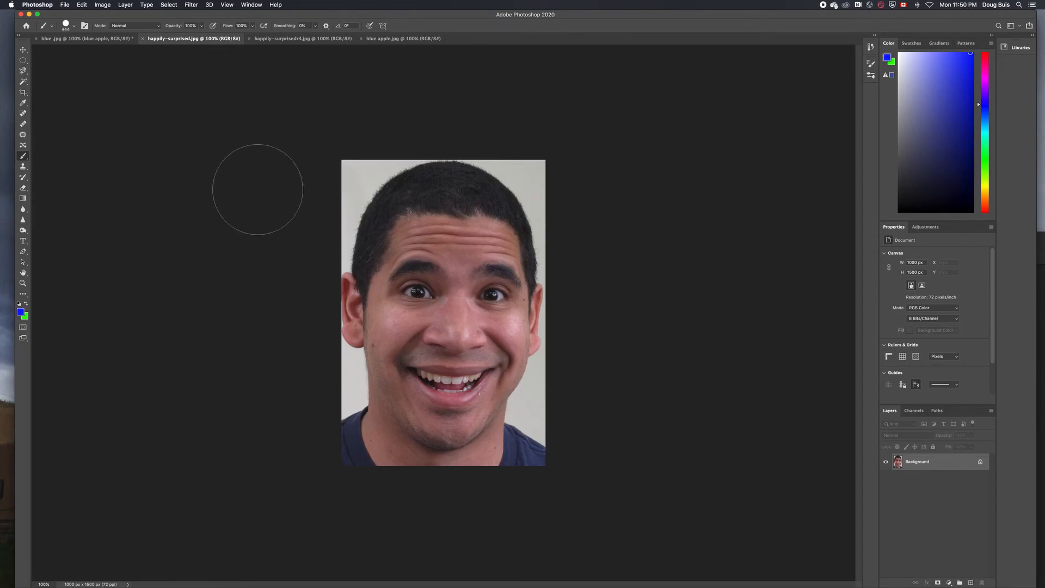
{"action": "key", "text": "v"}
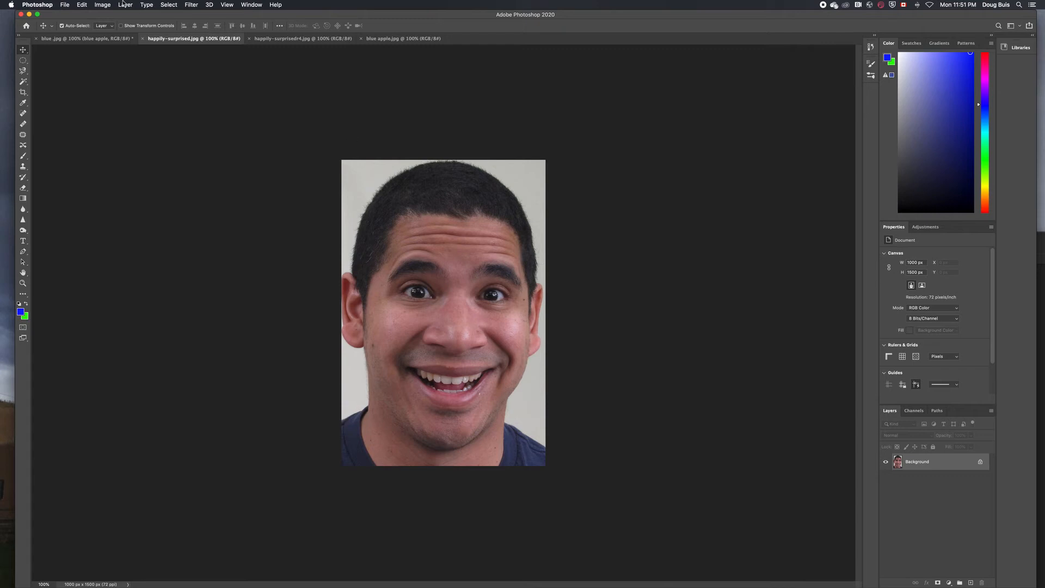
{"action": "left_click", "coordinate": [103, 5]}
{"action": "mouse_move", "coordinate": [111, 28]}
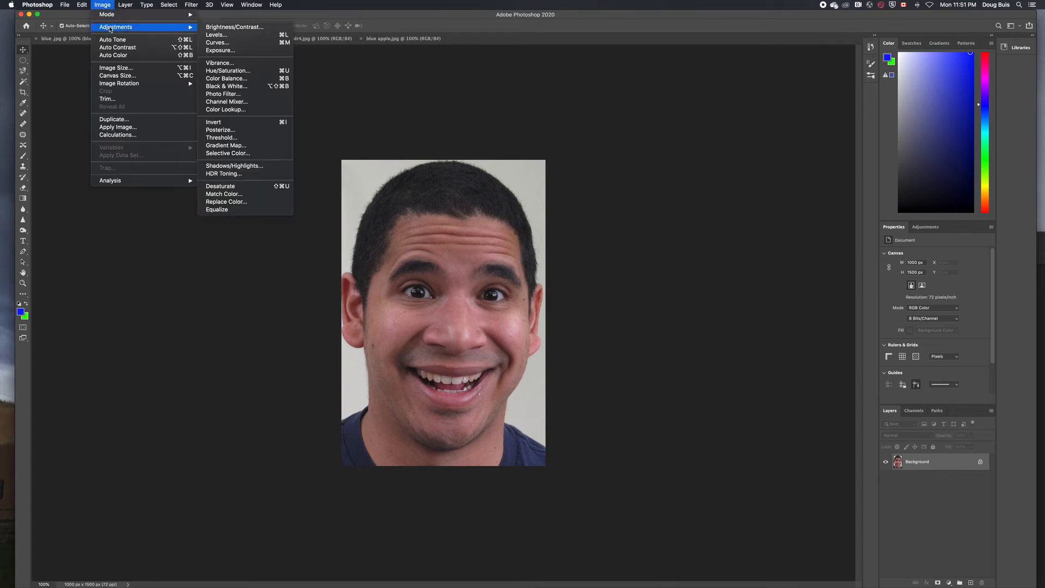
{"action": "left_click", "coordinate": [226, 79]}
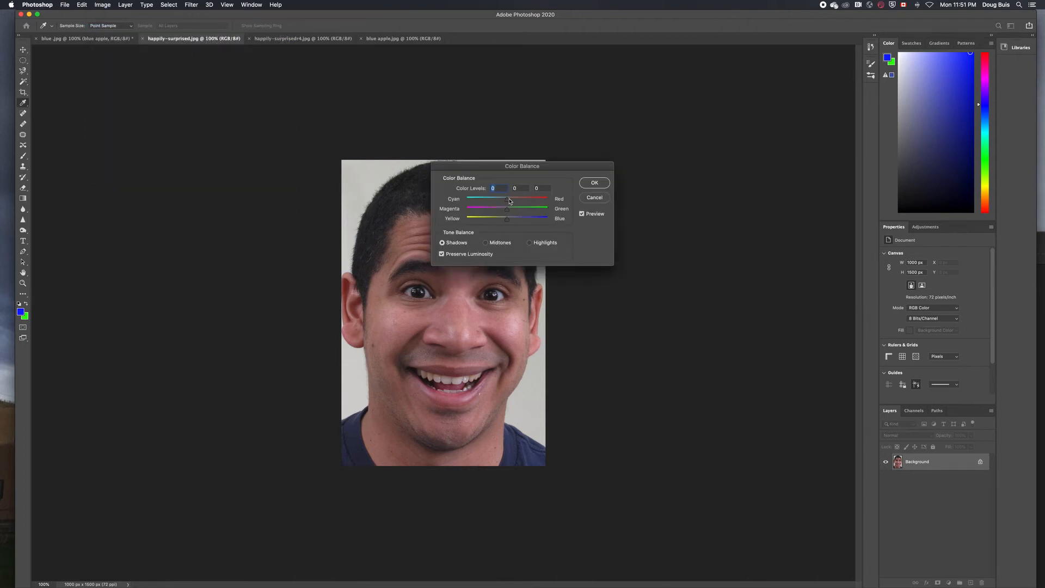
{"action": "left_click_drag", "start_coordinate": [508, 199], "coordinate": [493, 220]}
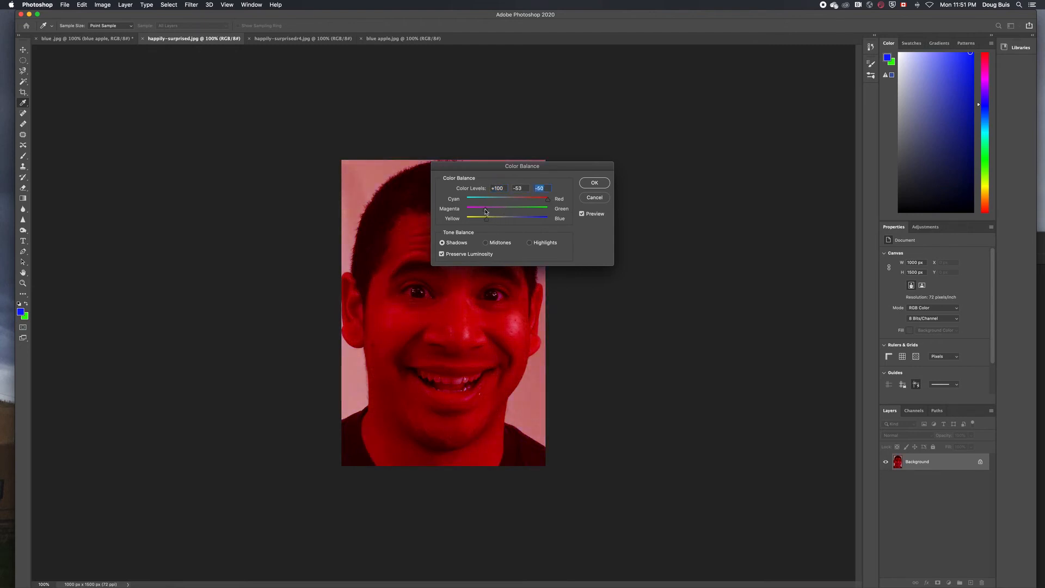
{"action": "left_click", "coordinate": [486, 243]}
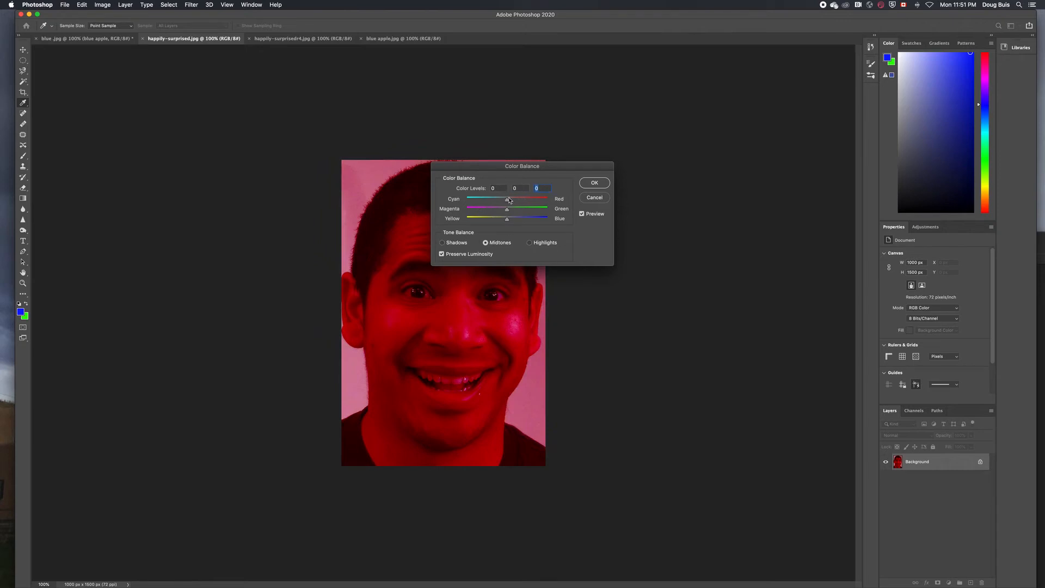
{"action": "mouse_move", "coordinate": [507, 199]}
{"action": "left_mouse_down"}
{"action": "mouse_move", "coordinate": [525, 200]}
{"action": "mouse_move", "coordinate": [494, 210]}
{"action": "mouse_move", "coordinate": [514, 219]}
{"action": "mouse_move", "coordinate": [521, 200]}
{"action": "mouse_move", "coordinate": [495, 212]}
{"action": "mouse_move", "coordinate": [501, 220]}
{"action": "mouse_move", "coordinate": [526, 201]}
{"action": "left_mouse_up"}
{"action": "left_click", "coordinate": [531, 243]}
{"action": "left_click", "coordinate": [594, 183]}
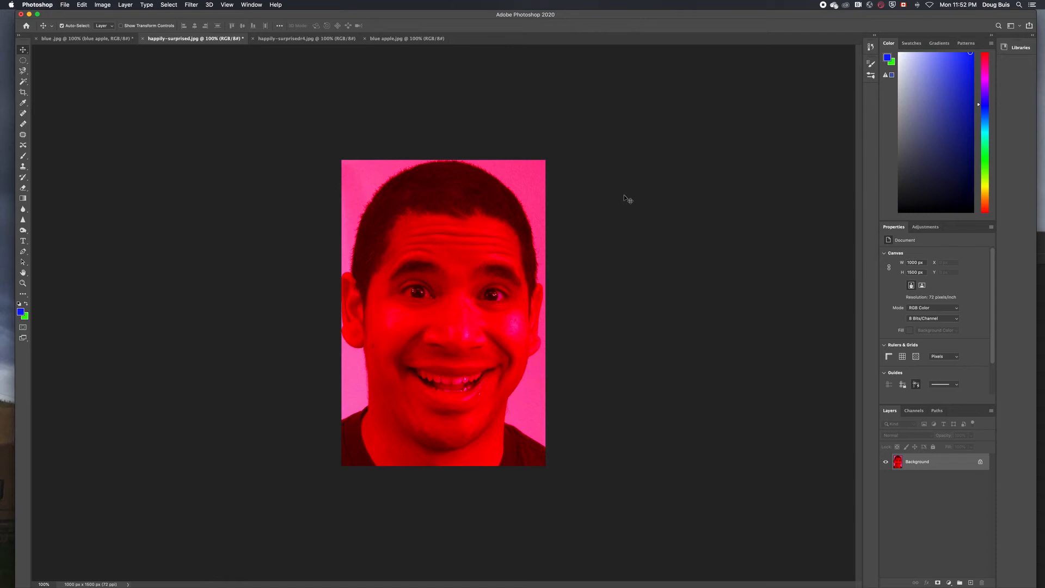
Zoom to 300% and History Brush both eyes and the front teeth back to natural colour, then view at 100%
{"action": "left_click", "coordinate": [22, 284]}
{"action": "left_click", "coordinate": [444, 355]}
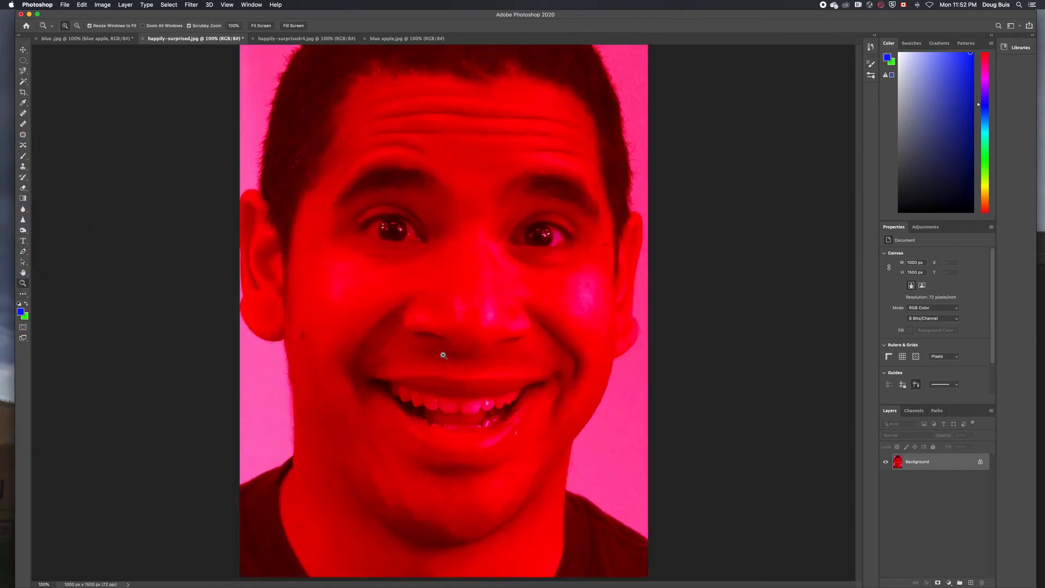
{"action": "left_click", "coordinate": [444, 355]}
{"action": "left_click", "coordinate": [444, 355]}
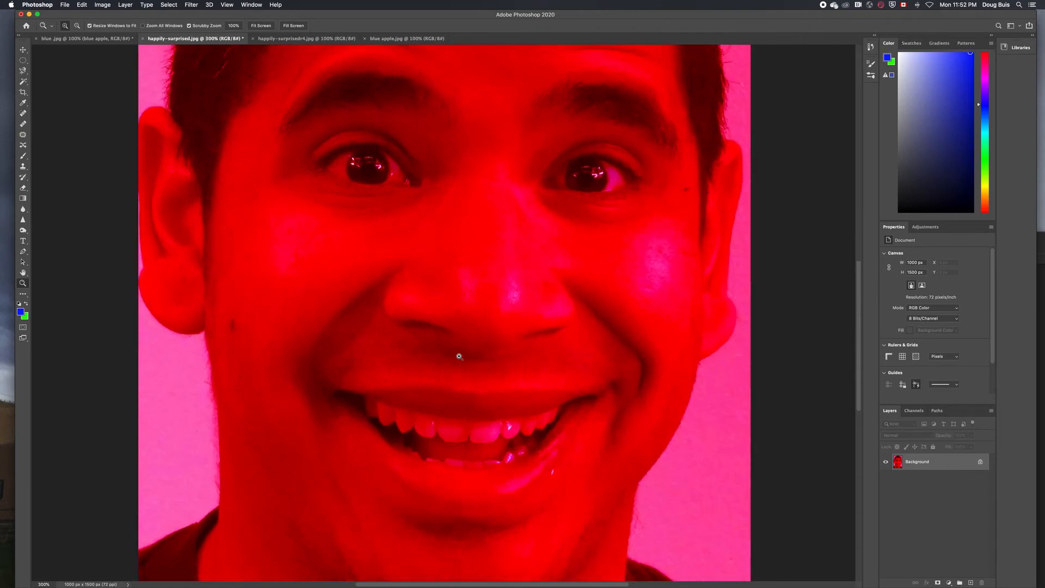
{"action": "left_click", "coordinate": [23, 178]}
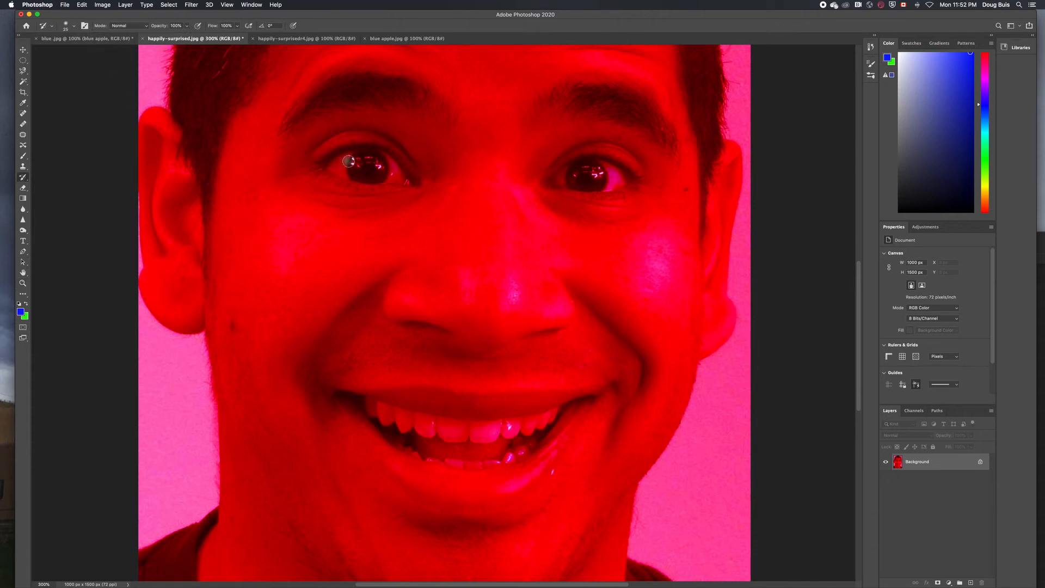
{"action": "mouse_move", "coordinate": [348, 161]}
{"action": "left_mouse_down"}
{"action": "mouse_move", "coordinate": [379, 169]}
{"action": "mouse_move", "coordinate": [332, 168]}
{"action": "mouse_move", "coordinate": [393, 177]}
{"action": "mouse_move", "coordinate": [379, 157]}
{"action": "mouse_move", "coordinate": [406, 181]}
{"action": "left_mouse_up"}
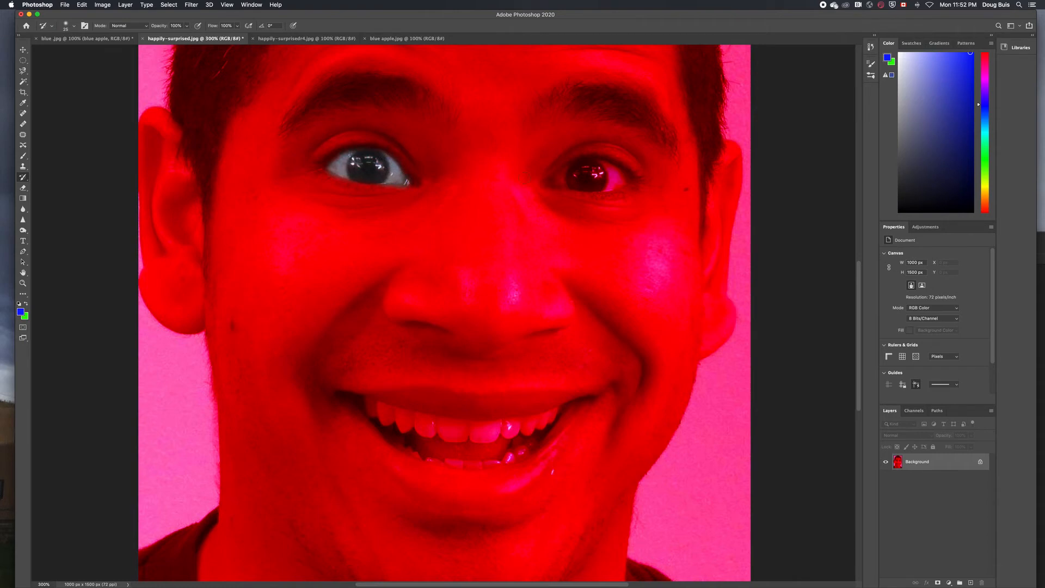
{"action": "mouse_move", "coordinate": [606, 176]}
{"action": "left_mouse_down"}
{"action": "mouse_move", "coordinate": [610, 166]}
{"action": "mouse_move", "coordinate": [591, 167]}
{"action": "mouse_move", "coordinate": [561, 180]}
{"action": "mouse_move", "coordinate": [606, 177]}
{"action": "mouse_move", "coordinate": [587, 173]}
{"action": "mouse_move", "coordinate": [602, 184]}
{"action": "left_mouse_up"}
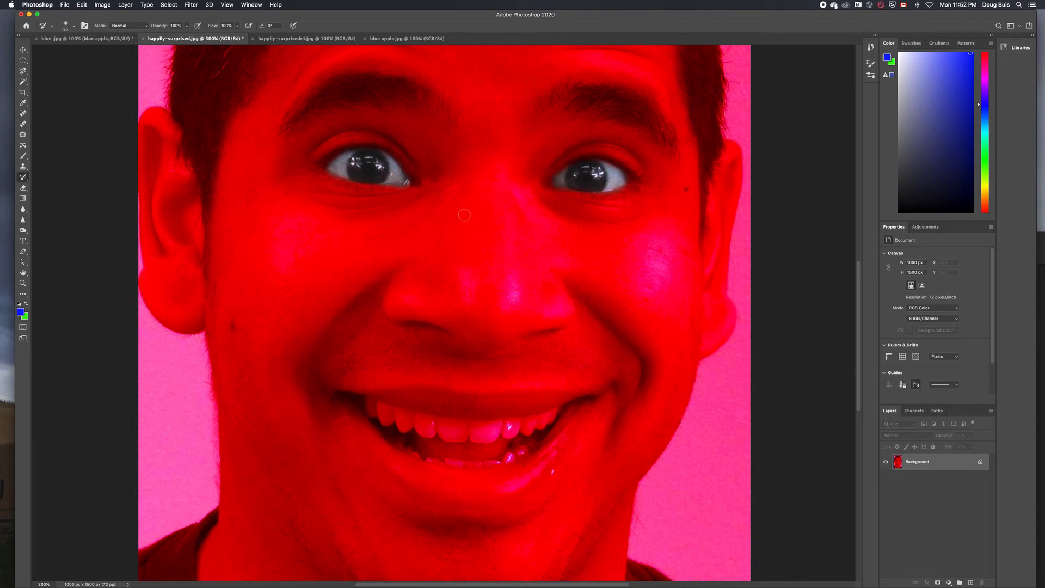
{"action": "right_click", "coordinate": [482, 428]}
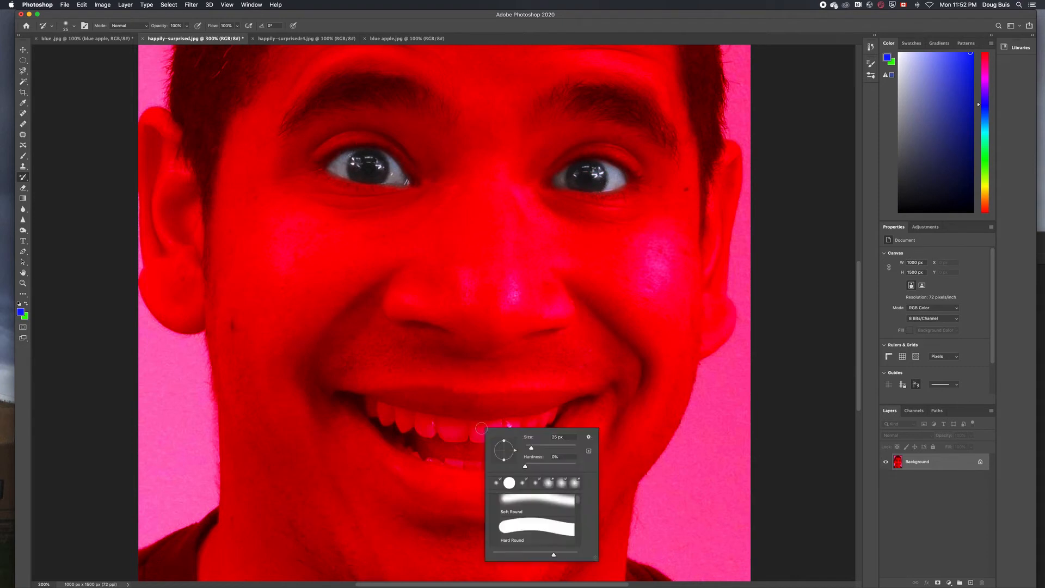
{"action": "mouse_move", "coordinate": [481, 429]}
{"action": "left_mouse_down"}
{"action": "mouse_move", "coordinate": [360, 399]}
{"action": "mouse_move", "coordinate": [554, 416]}
{"action": "mouse_move", "coordinate": [520, 432]}
{"action": "mouse_move", "coordinate": [556, 414]}
{"action": "mouse_move", "coordinate": [500, 459]}
{"action": "mouse_move", "coordinate": [443, 459]}
{"action": "mouse_move", "coordinate": [369, 411]}
{"action": "mouse_move", "coordinate": [473, 441]}
{"action": "mouse_move", "coordinate": [392, 422]}
{"action": "mouse_move", "coordinate": [413, 447]}
{"action": "mouse_move", "coordinate": [402, 438]}
{"action": "mouse_move", "coordinate": [447, 446]}
{"action": "left_mouse_up"}
{"action": "key", "text": "super+1"}
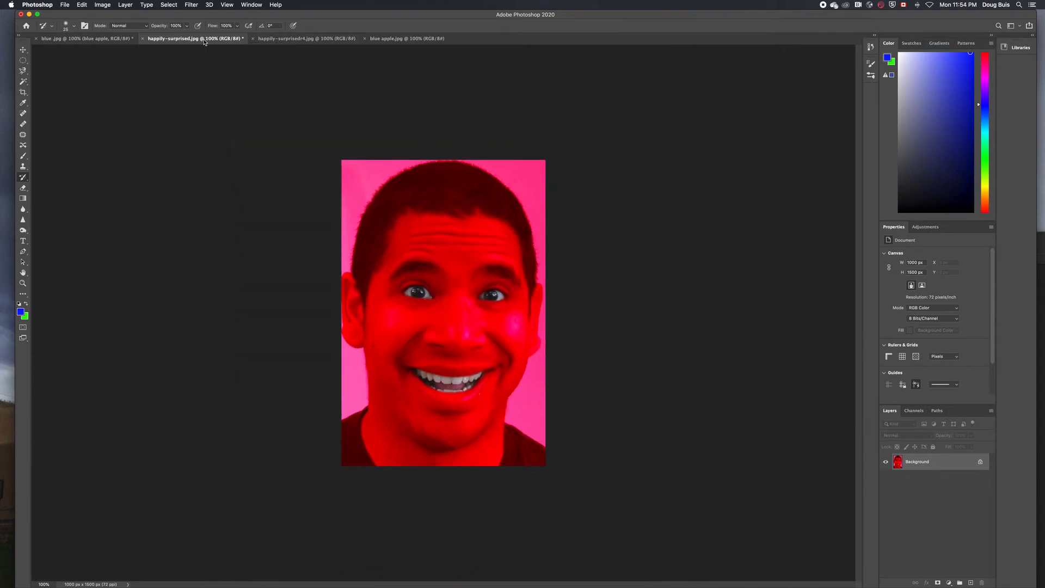
Save the face as 'red happily-surprised.jpg' JPEG in Apple face 2 and close both face tabs
{"action": "key", "text": "super+shift+s"}
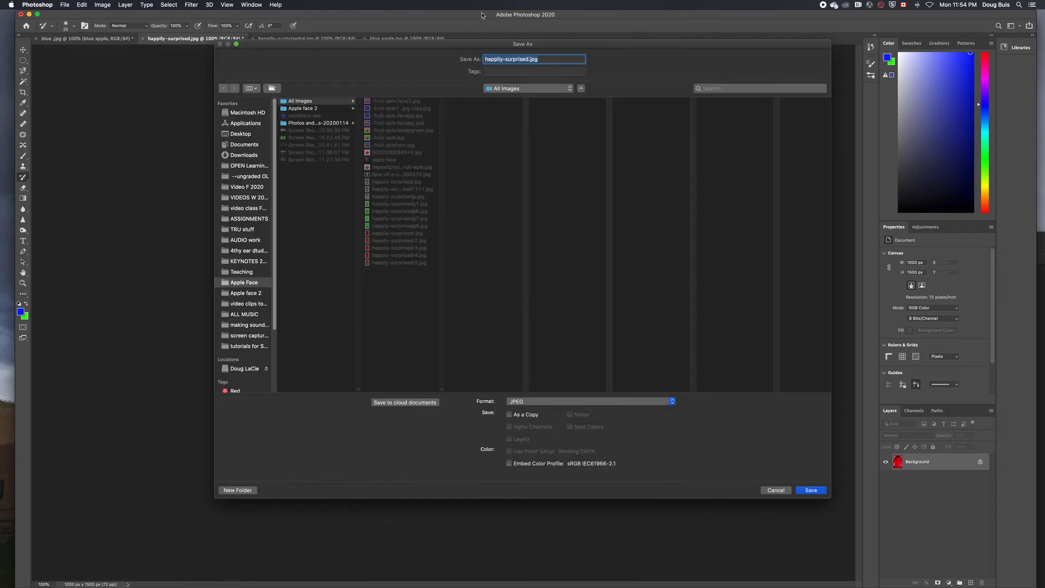
{"action": "left_click", "coordinate": [486, 59]}
{"action": "type", "text": "red"}
{"action": "left_click", "coordinate": [244, 294]}
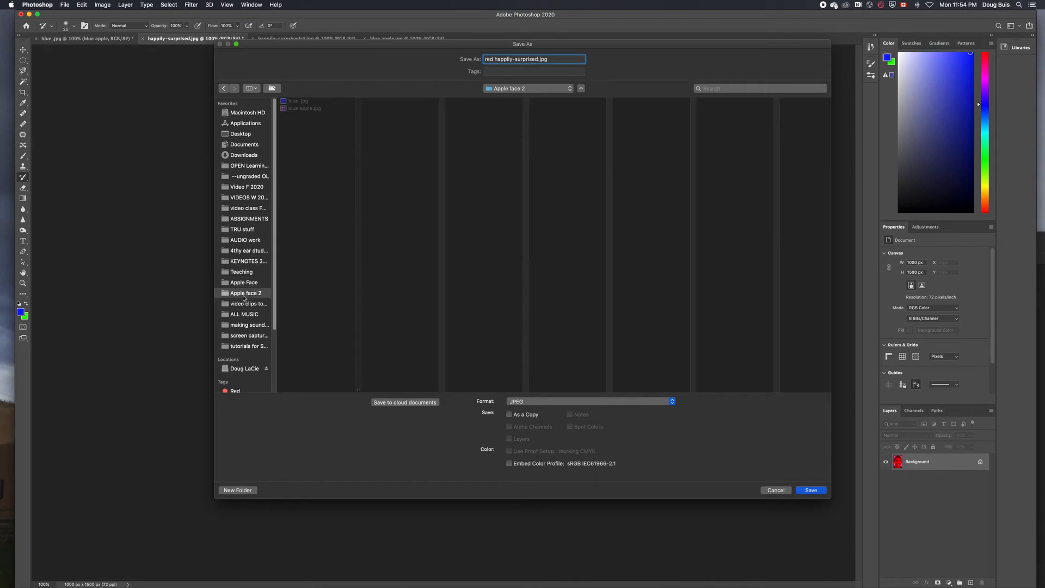
{"action": "key", "text": "Return"}
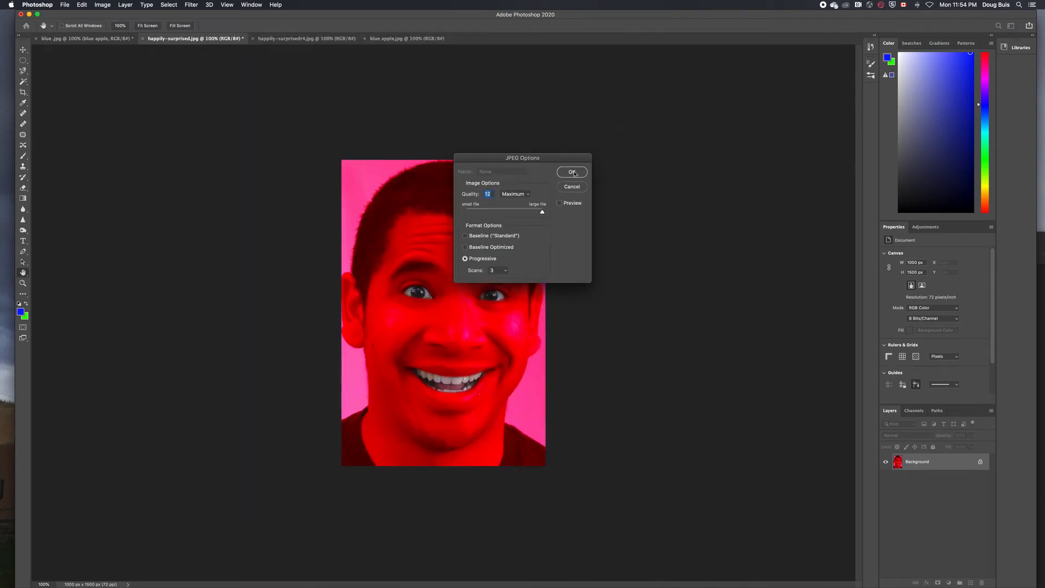
{"action": "key", "text": "Return"}
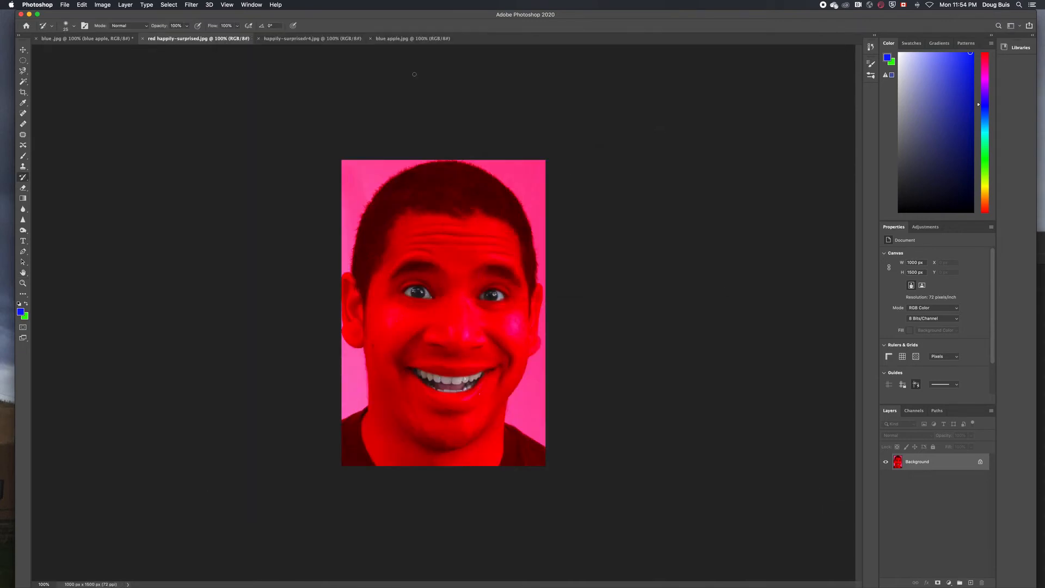
{"action": "left_click", "coordinate": [143, 38]}
{"action": "left_click", "coordinate": [143, 38]}
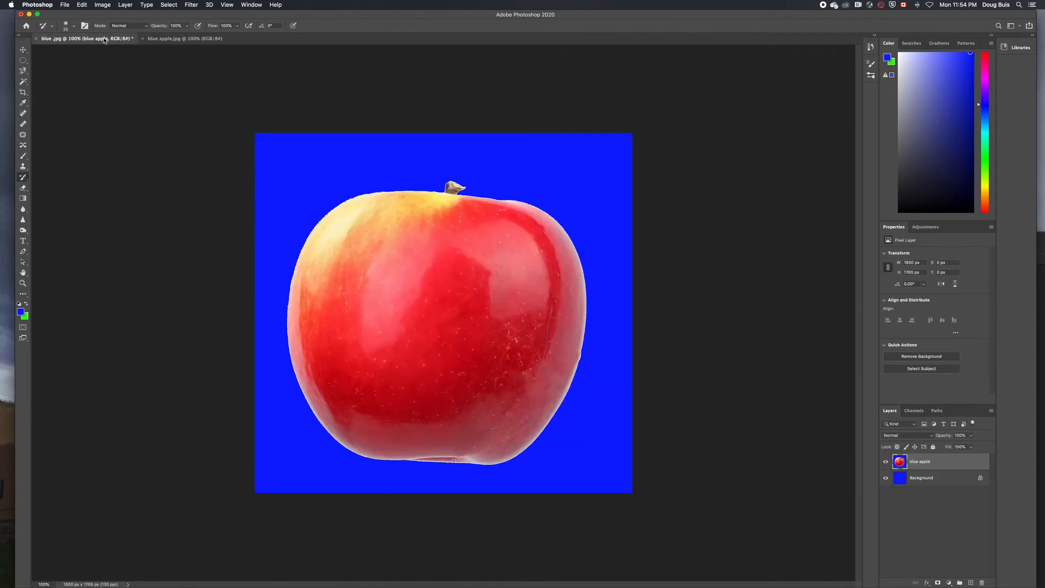
Drag the red face image onto blue .jpg and scale it to about 48%, centred over the apple
{"action": "left_click", "coordinate": [29, 109]}
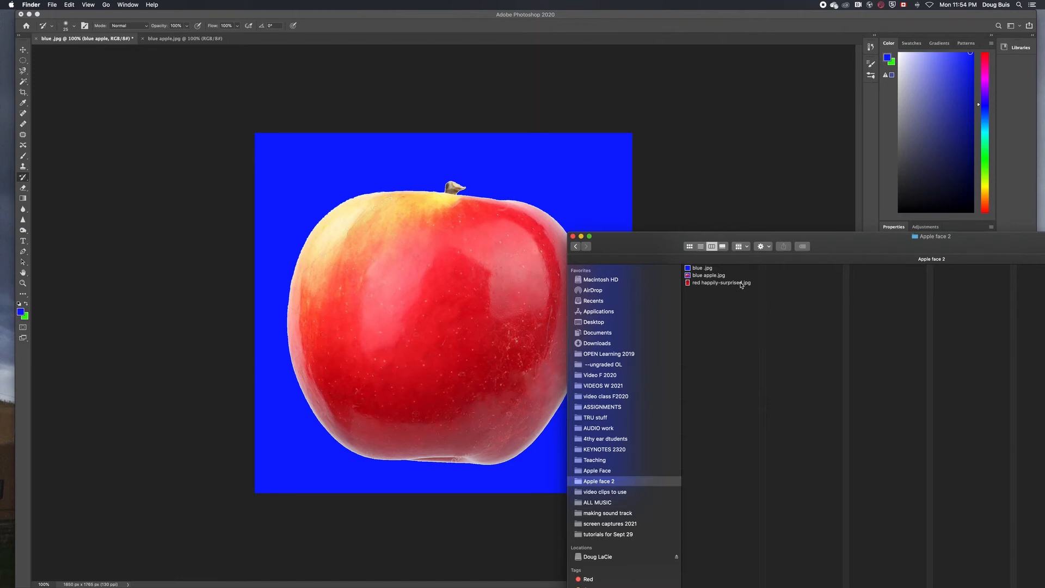
{"action": "left_click_drag", "start_coordinate": [742, 284], "coordinate": [456, 281]}
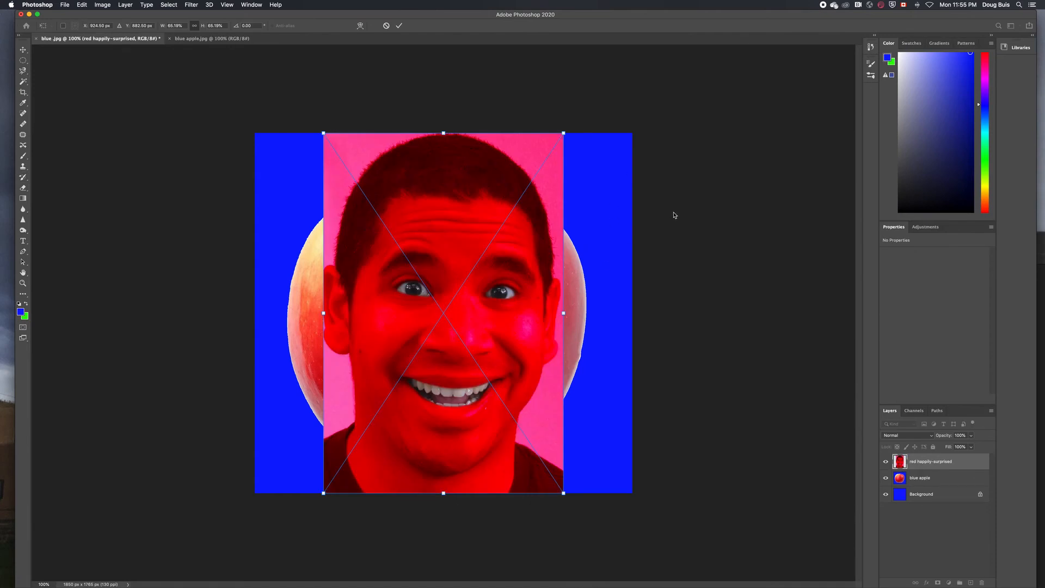
{"action": "left_click_drag", "start_coordinate": [564, 129], "coordinate": [400, 216]}
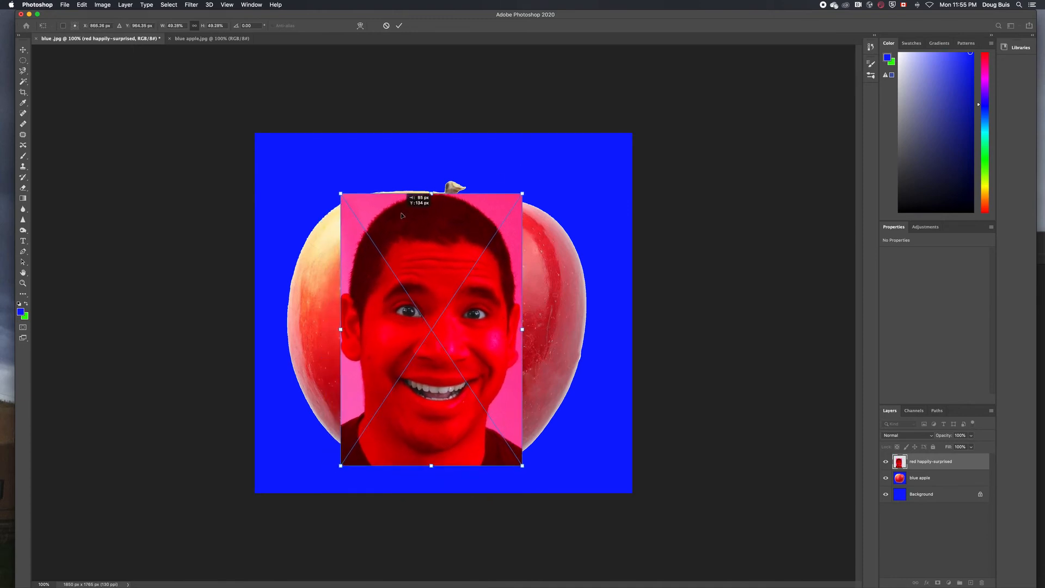
{"action": "left_click_drag", "start_coordinate": [523, 193], "coordinate": [563, 200]}
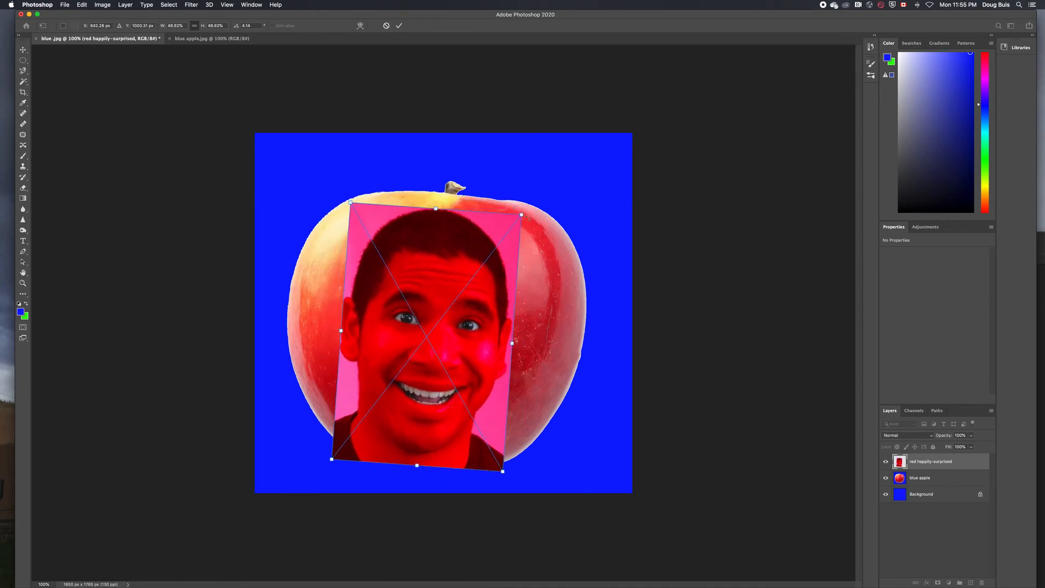
{"action": "left_click_drag", "start_coordinate": [457, 254], "coordinate": [461, 239]}
{"action": "left_click_drag", "start_coordinate": [357, 197], "coordinate": [359, 202]}
{"action": "left_click_drag", "start_coordinate": [429, 255], "coordinate": [430, 247]}
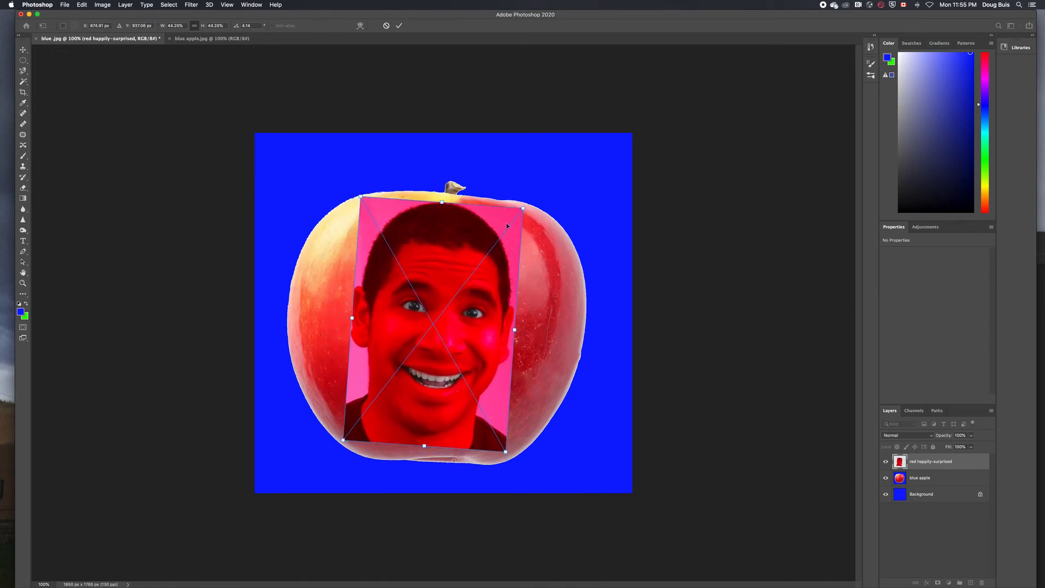
{"action": "left_click_drag", "start_coordinate": [523, 208], "coordinate": [525, 206]}
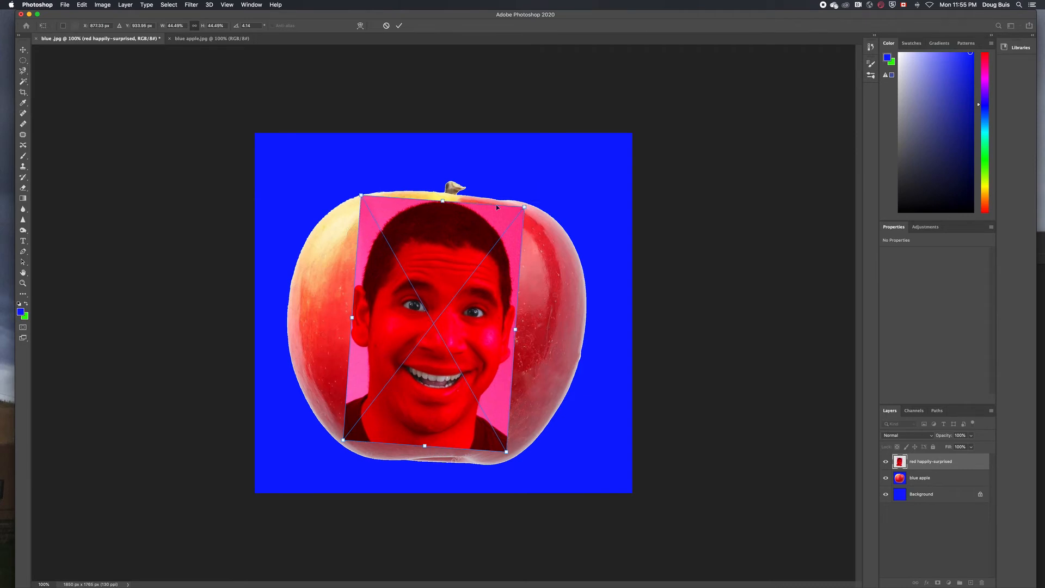
{"action": "left_click_drag", "start_coordinate": [359, 193], "coordinate": [355, 193]}
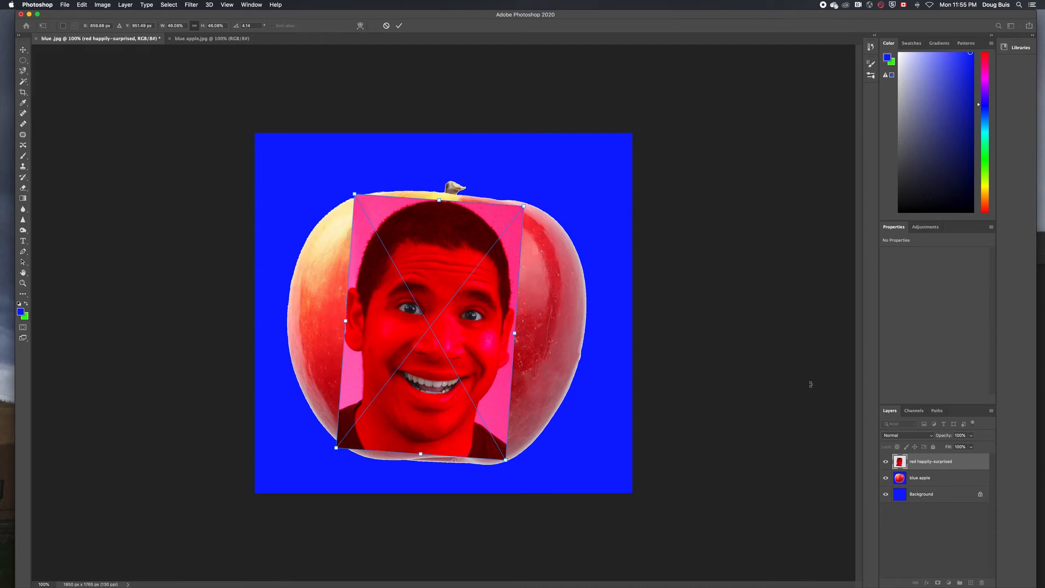
Return the face layer to 100% opacity, hide the blue apple layer, and rasterize the face
{"action": "left_click", "coordinate": [972, 437]}
{"action": "left_click_drag", "start_coordinate": [972, 446], "coordinate": [952, 448]}
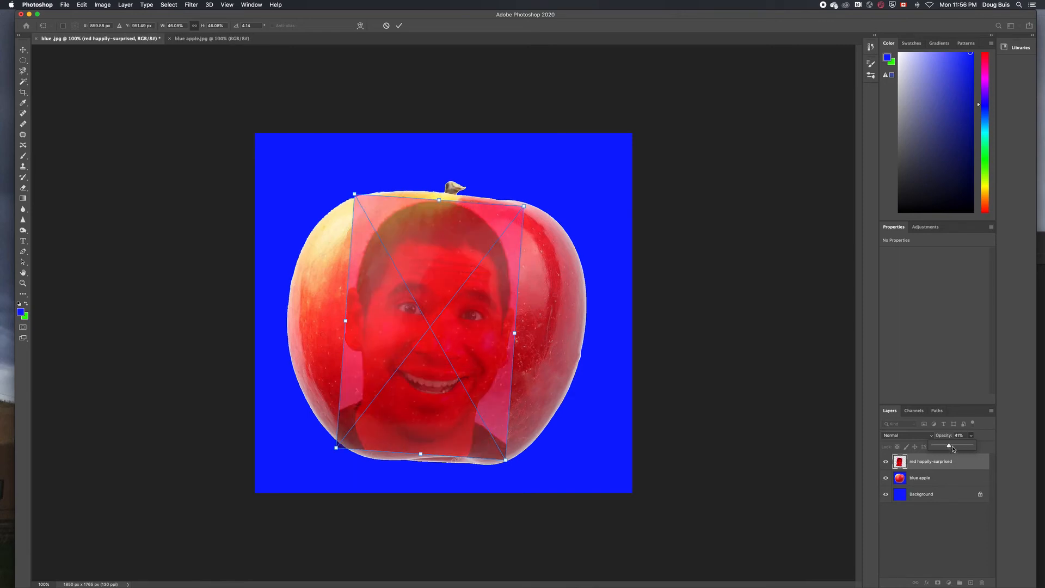
{"action": "left_click_drag", "start_coordinate": [950, 446], "coordinate": [973, 447]}
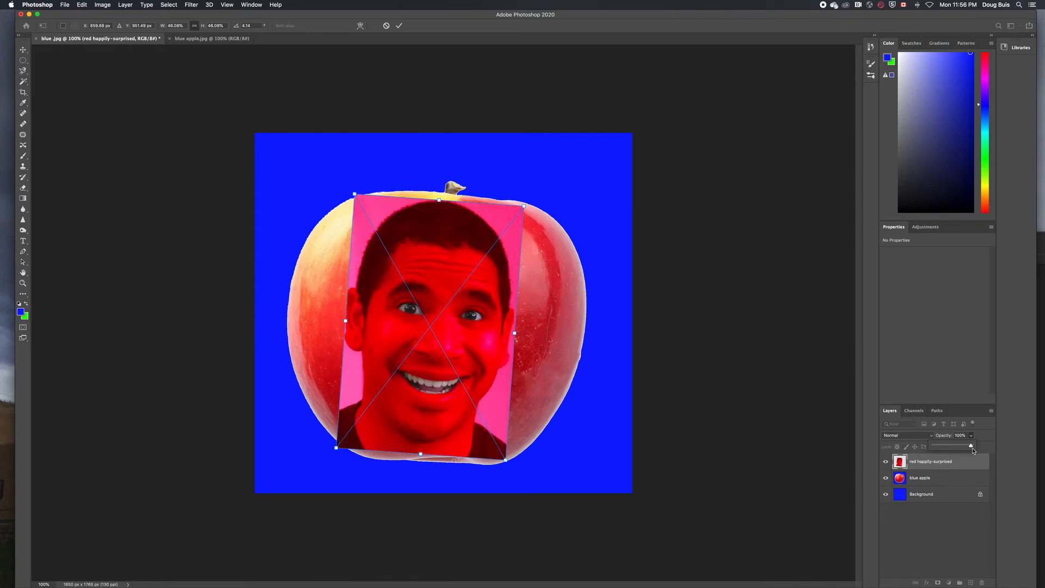
{"action": "left_click", "coordinate": [887, 479]}
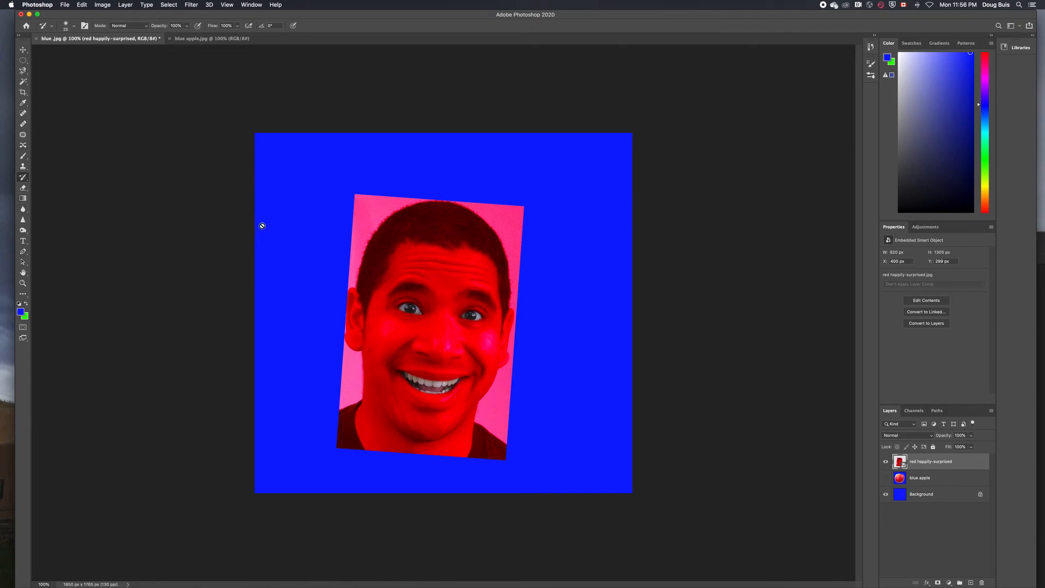
{"action": "left_click", "coordinate": [375, 230]}
{"action": "left_click", "coordinate": [581, 191]}
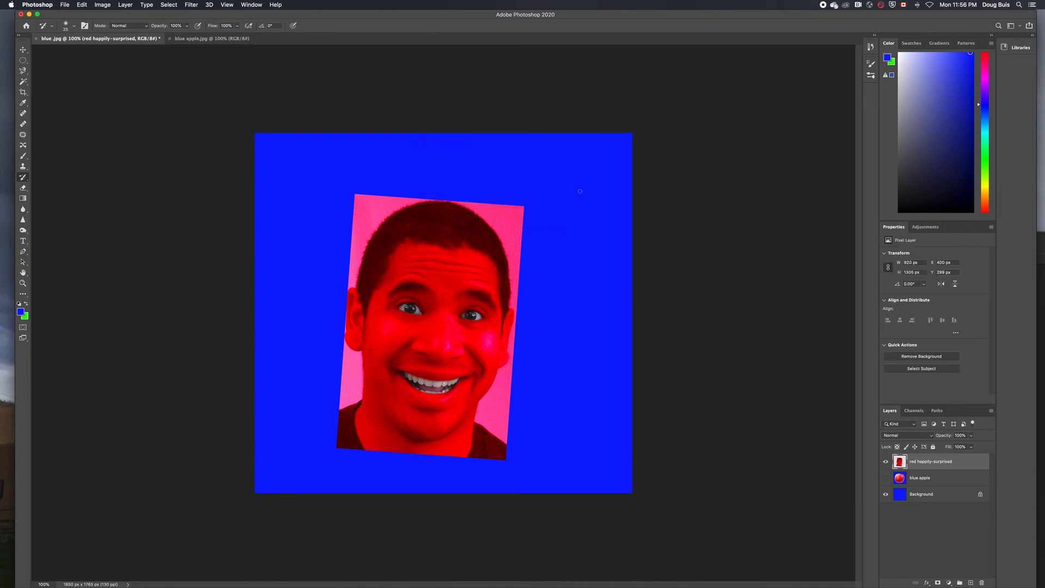
Brush blue paint over the face photo's pink backdrop and shoulders, leaving only the head
{"action": "key", "text": "b"}
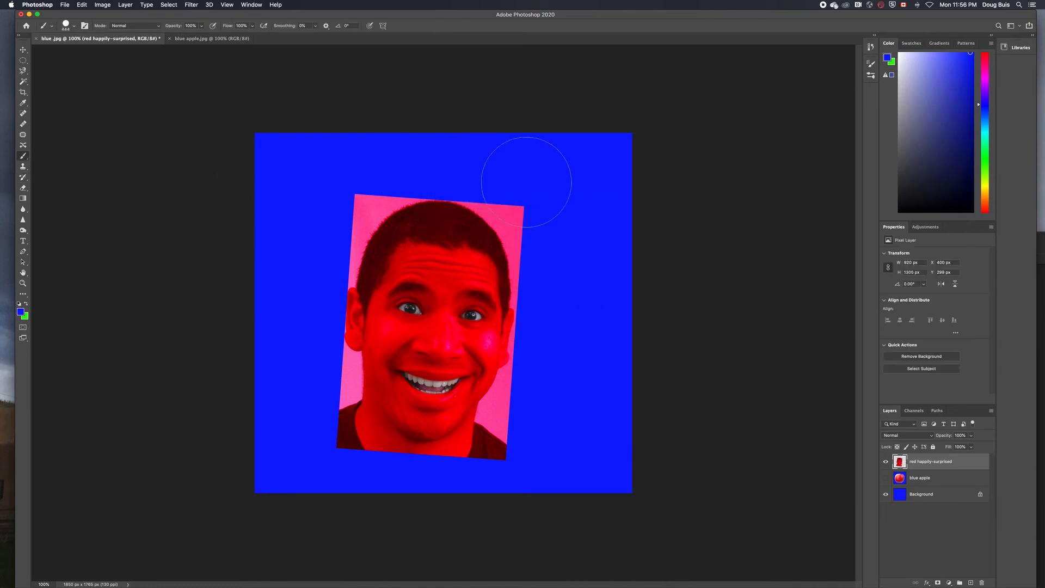
{"action": "mouse_move", "coordinate": [491, 175]}
{"action": "left_mouse_down"}
{"action": "mouse_move", "coordinate": [528, 196]}
{"action": "mouse_move", "coordinate": [557, 248]}
{"action": "mouse_move", "coordinate": [566, 303]}
{"action": "mouse_move", "coordinate": [549, 399]}
{"action": "mouse_move", "coordinate": [518, 444]}
{"action": "mouse_move", "coordinate": [456, 478]}
{"action": "mouse_move", "coordinate": [365, 468]}
{"action": "mouse_move", "coordinate": [321, 408]}
{"action": "mouse_move", "coordinate": [308, 365]}
{"action": "mouse_move", "coordinate": [333, 205]}
{"action": "mouse_move", "coordinate": [395, 161]}
{"action": "mouse_move", "coordinate": [317, 258]}
{"action": "mouse_move", "coordinate": [416, 158]}
{"action": "mouse_move", "coordinate": [475, 168]}
{"action": "mouse_move", "coordinate": [533, 213]}
{"action": "mouse_move", "coordinate": [554, 316]}
{"action": "mouse_move", "coordinate": [513, 441]}
{"action": "mouse_move", "coordinate": [319, 370]}
{"action": "left_mouse_up"}
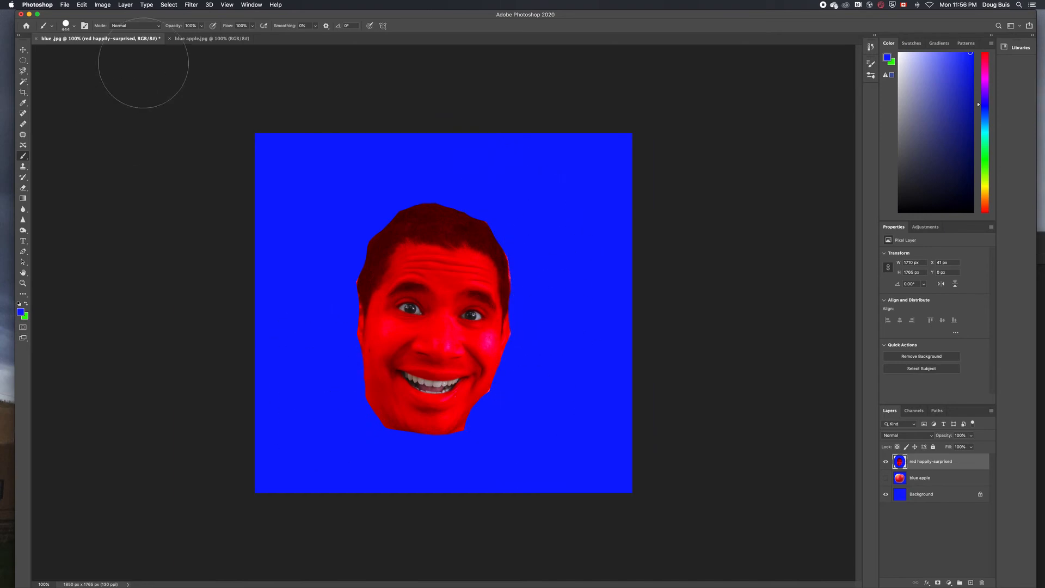
{"action": "left_click", "coordinate": [125, 6]}
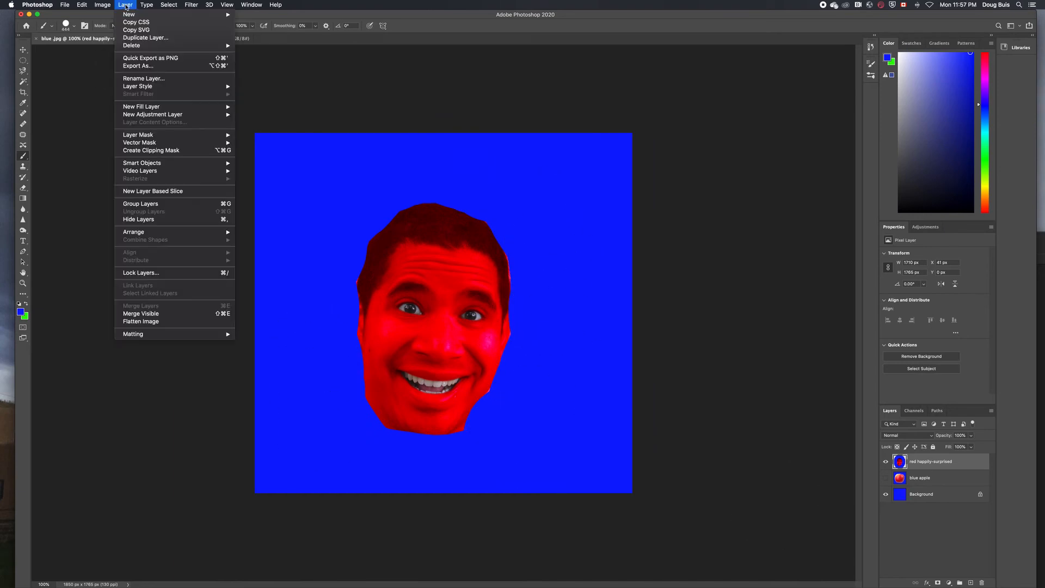
Flatten the image, discarding the hidden apple, and save it as JPEG 'blueunder face .jpg'
{"action": "left_click", "coordinate": [152, 322]}
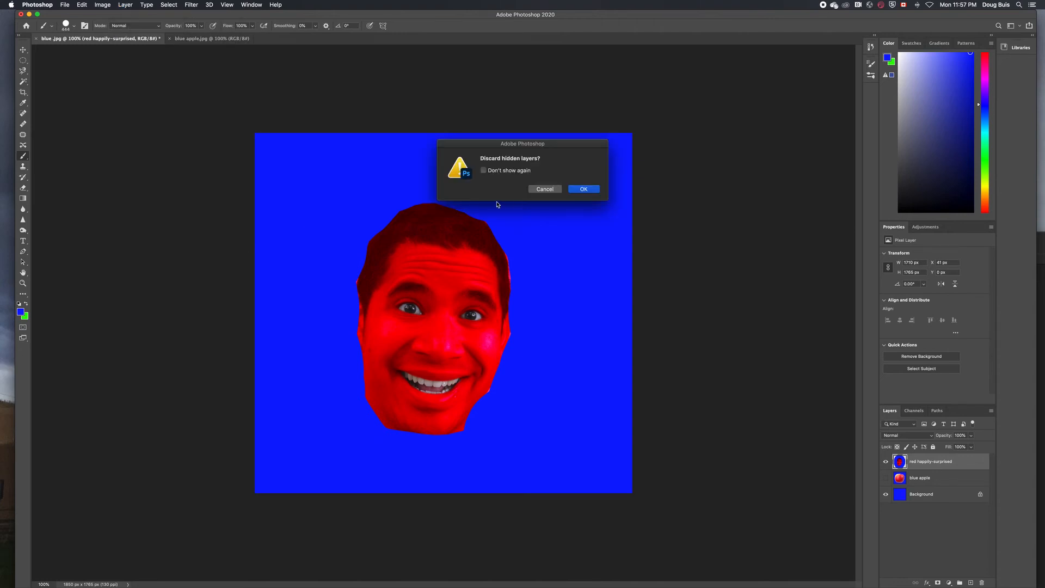
{"action": "left_click", "coordinate": [584, 189]}
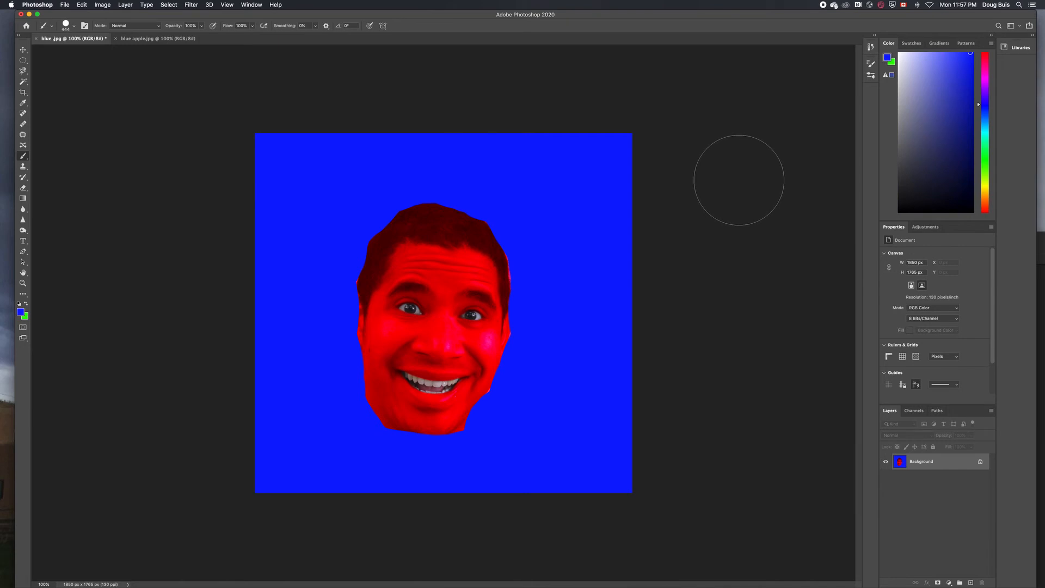
{"action": "key", "text": "super+shift+s"}
{"action": "key", "text": "Right"}
{"action": "type", "text": "u"}
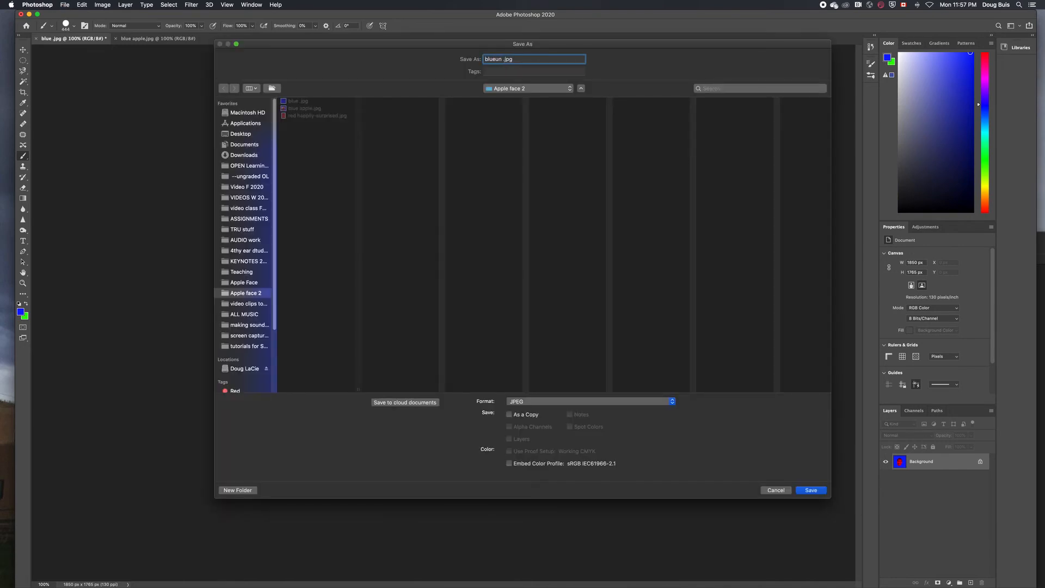
{"action": "type", "text": "nder face"}
{"action": "left_click", "coordinate": [812, 490]}
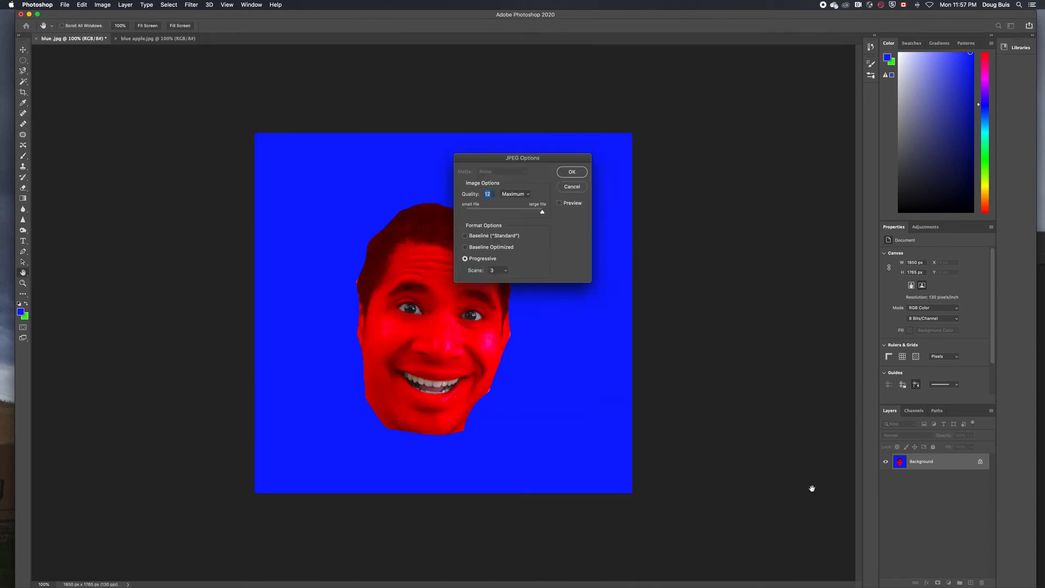
{"action": "key", "text": "Return"}
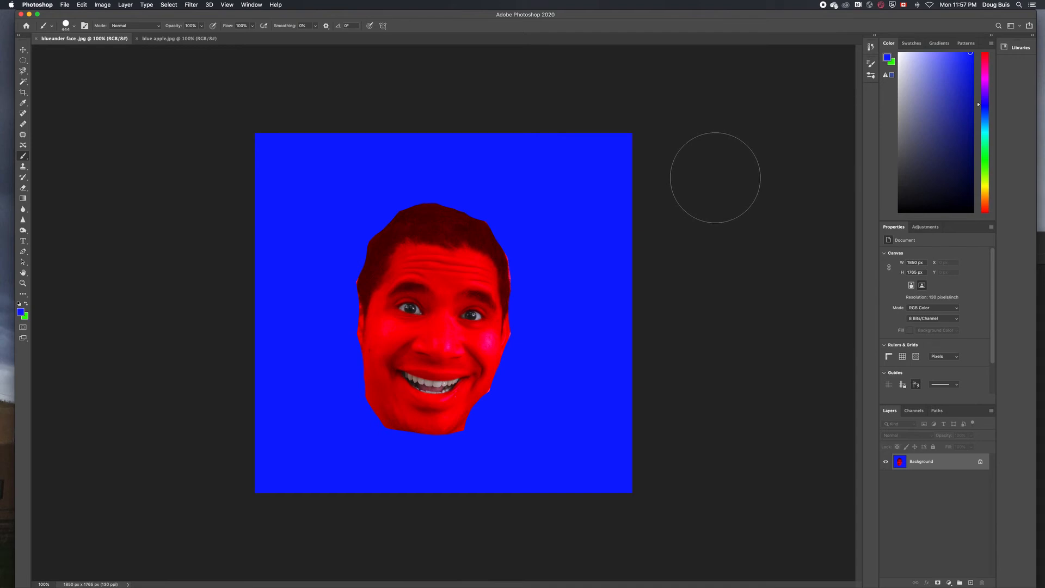
Open blue .jpg from the Apple face 2 folder in Photoshop
{"action": "mouse_move", "coordinate": [1, 59]}
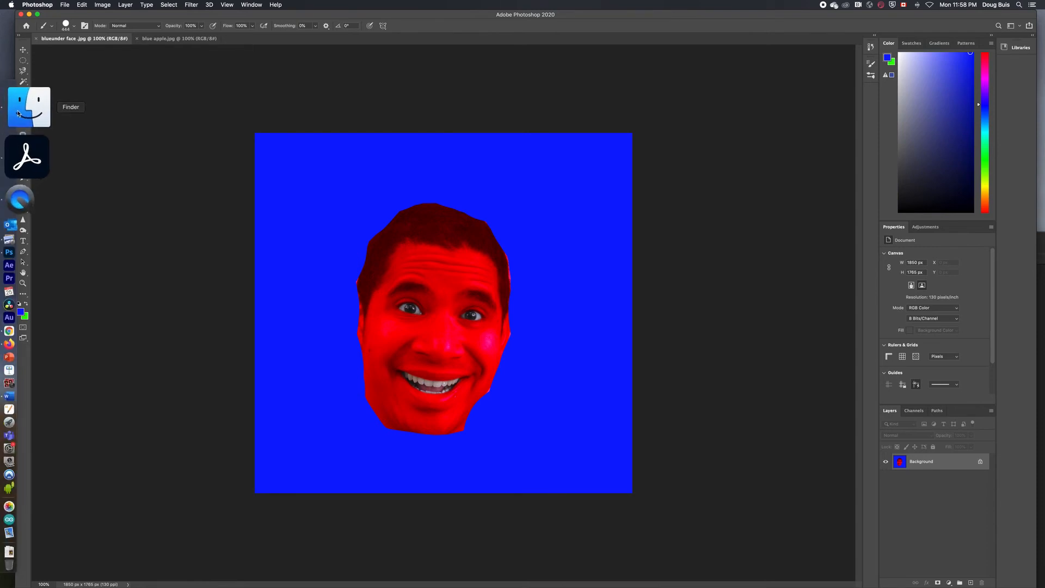
{"action": "left_click", "coordinate": [15, 168]}
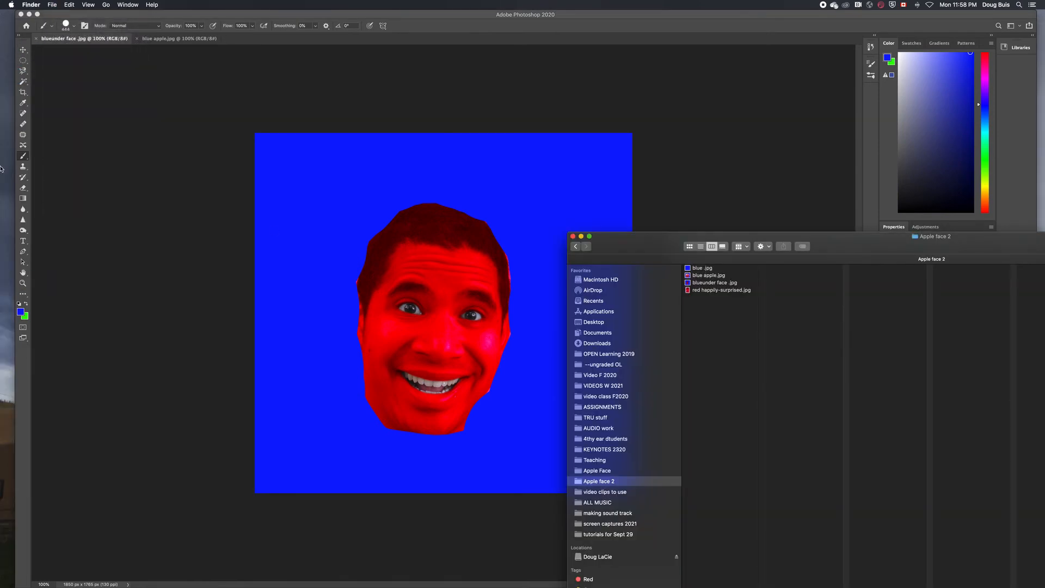
{"action": "left_click_drag", "start_coordinate": [703, 269], "coordinate": [25, 175]}
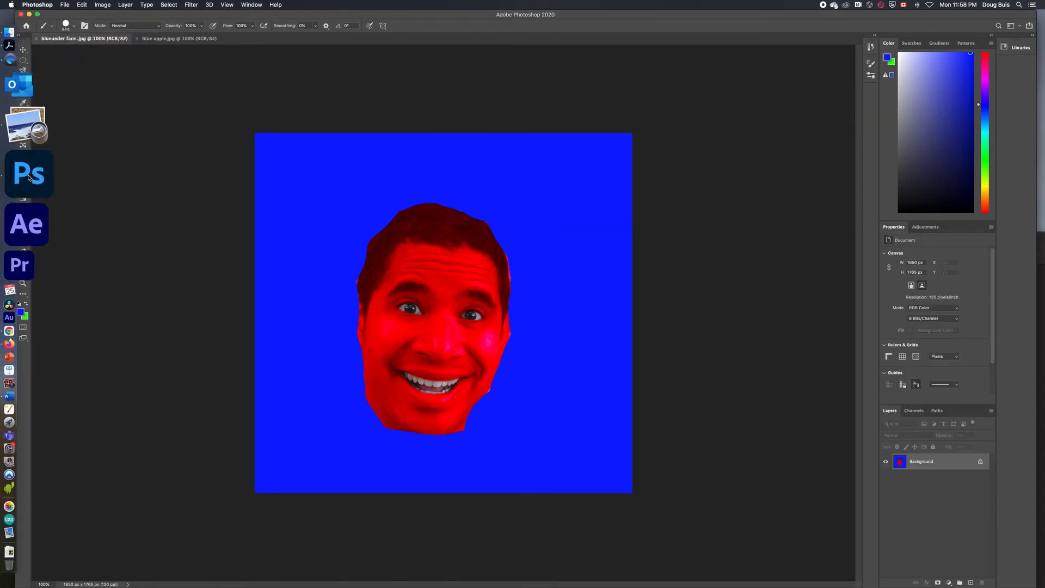
Place blue apple.jpg onto the blue canvas and rasterize it into a pixel layer
{"action": "left_click", "coordinate": [712, 277]}
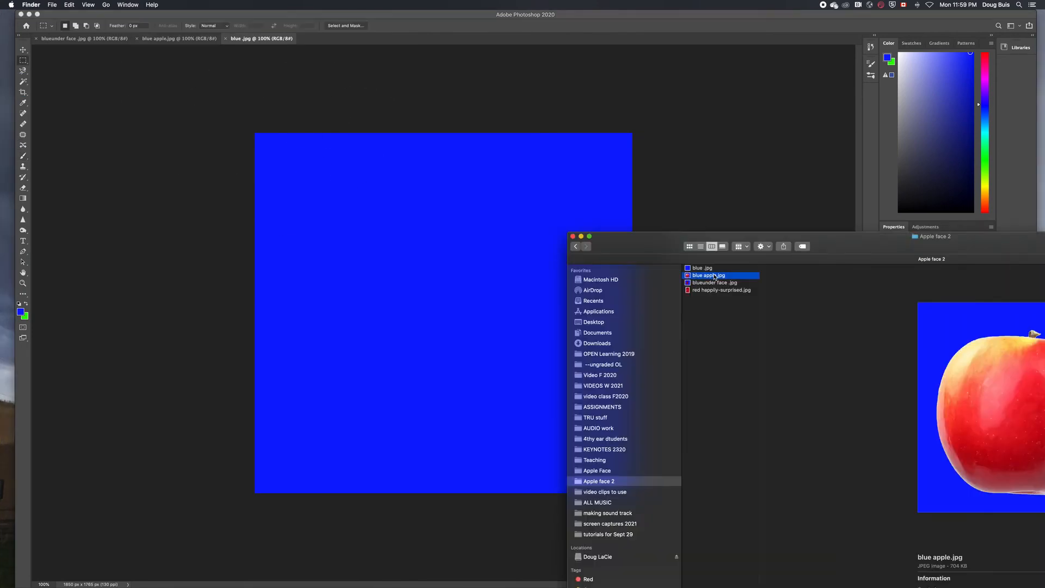
{"action": "left_click_drag", "start_coordinate": [715, 277], "coordinate": [450, 270]}
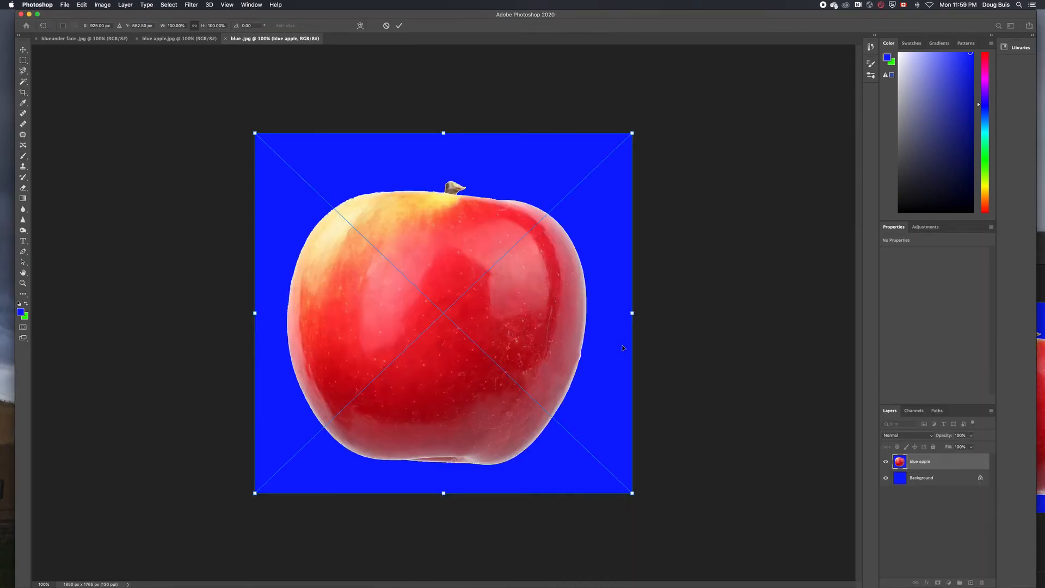
{"action": "key", "text": "Return"}
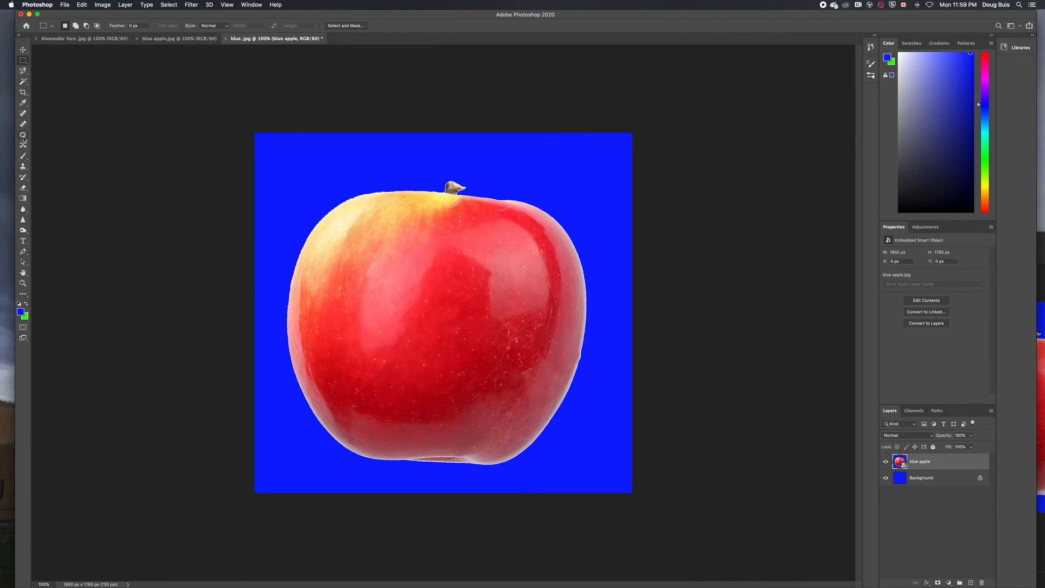
{"action": "left_click", "coordinate": [23, 158]}
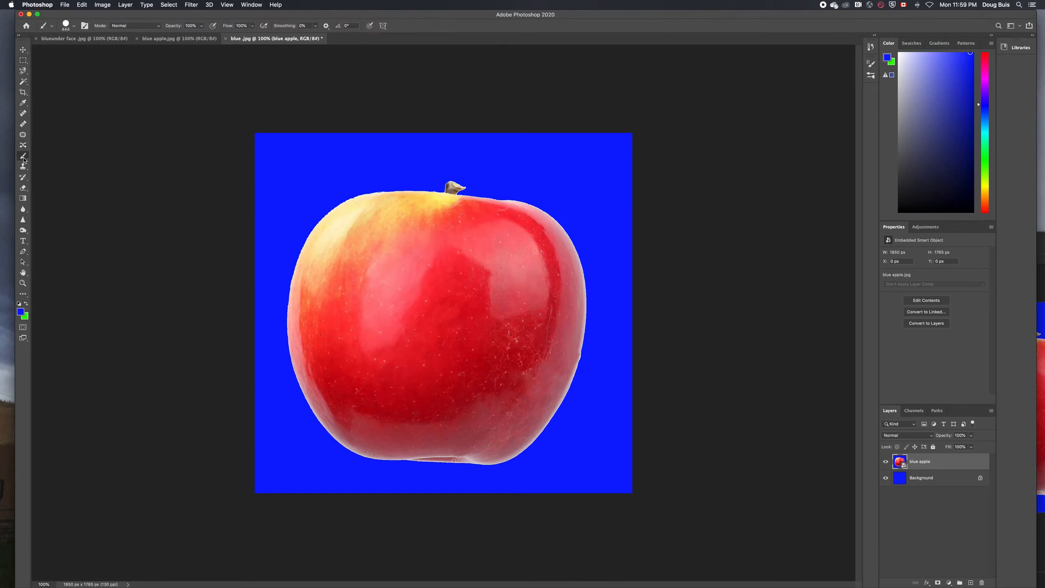
{"action": "left_click", "coordinate": [294, 240]}
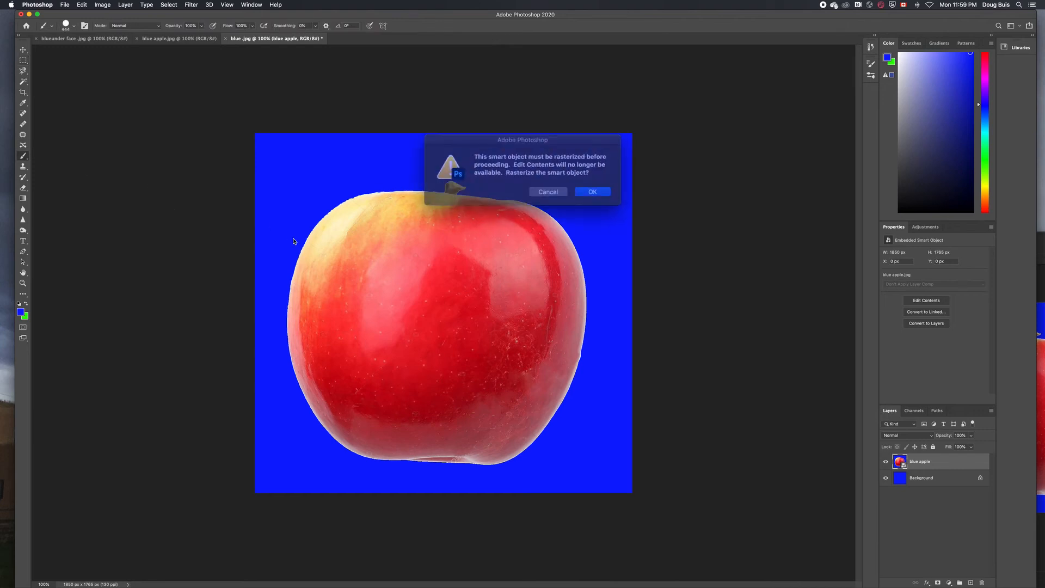
{"action": "left_click", "coordinate": [592, 192]}
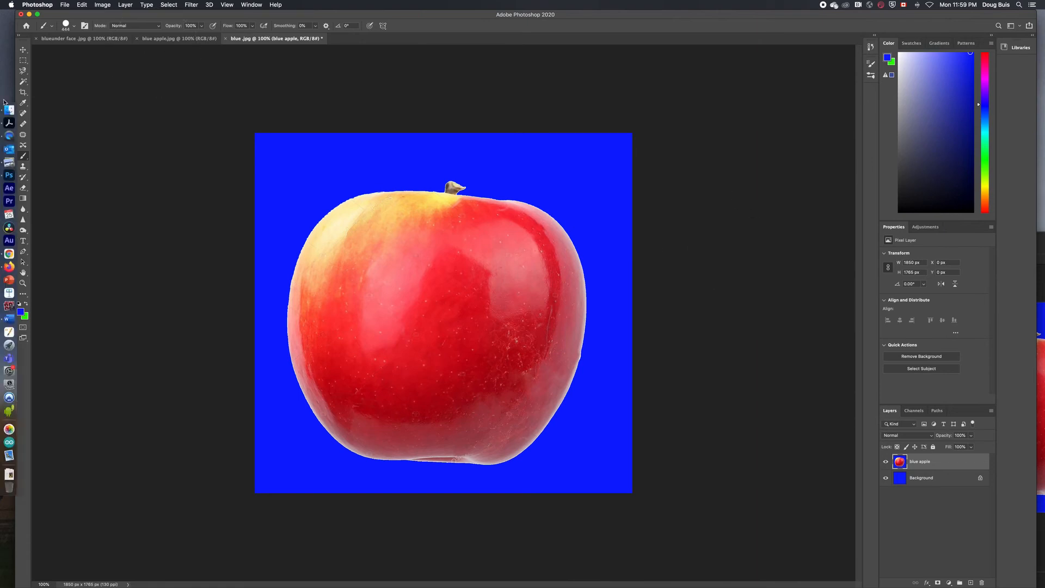
{"action": "left_click", "coordinate": [28, 117]}
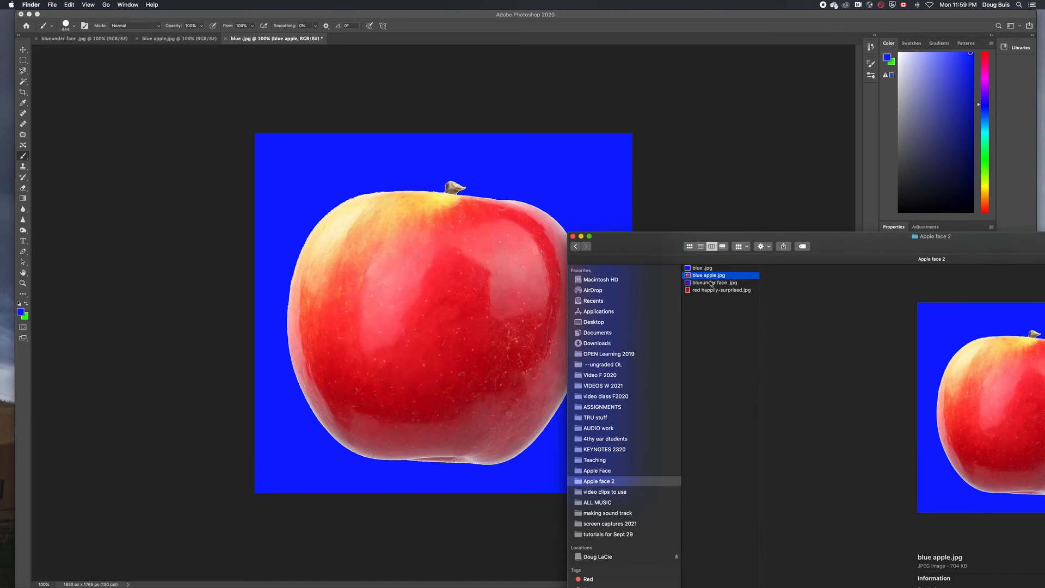
Place blueunder face .jpg into the document and move the blue apple layer above it
{"action": "left_click", "coordinate": [712, 284]}
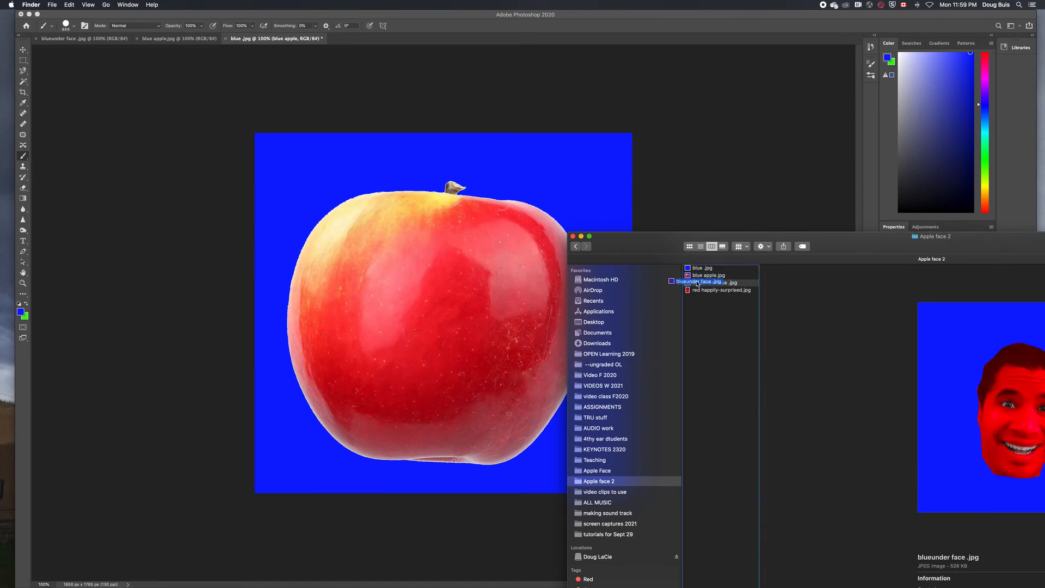
{"action": "left_click_drag", "start_coordinate": [714, 285], "coordinate": [442, 267]}
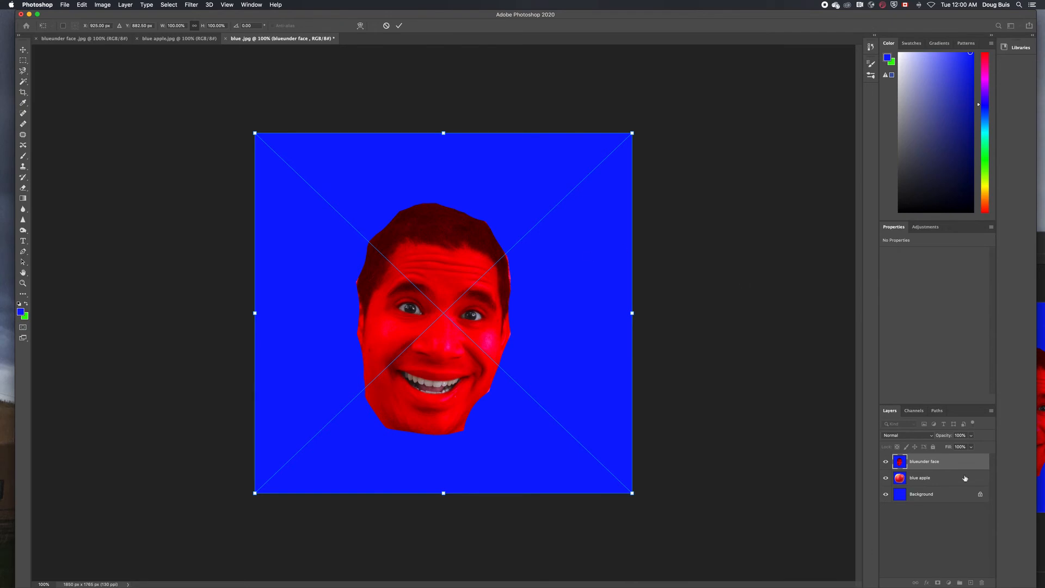
{"action": "key", "text": "Return"}
{"action": "left_click_drag", "start_coordinate": [918, 479], "coordinate": [916, 460]}
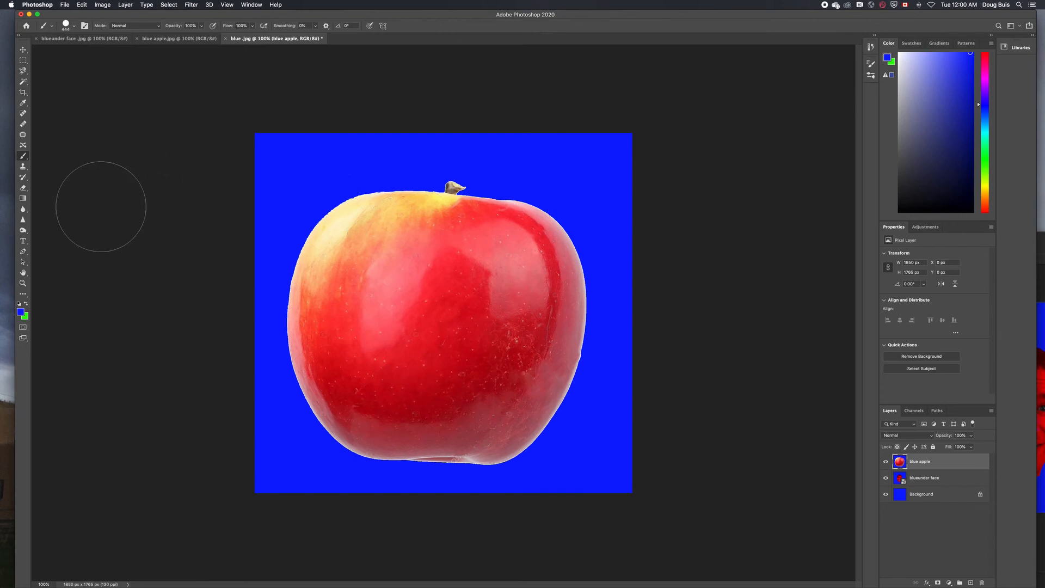
Erase the apple at 100% opacity and flow over the face's eyes, nose and forehead
{"action": "left_click", "coordinate": [23, 189]}
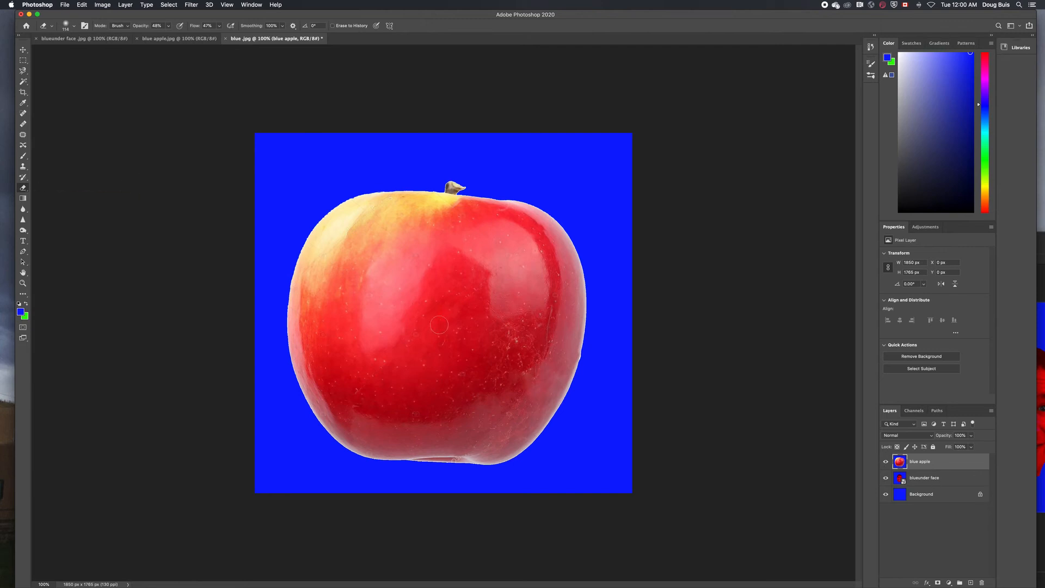
{"action": "left_click", "coordinate": [168, 26]}
{"action": "left_click_drag", "start_coordinate": [175, 39], "coordinate": [253, 41]}
{"action": "left_click", "coordinate": [219, 27]}
{"action": "mouse_move", "coordinate": [431, 305]}
{"action": "left_mouse_down"}
{"action": "mouse_move", "coordinate": [401, 305]}
{"action": "mouse_move", "coordinate": [468, 312]}
{"action": "mouse_move", "coordinate": [430, 350]}
{"action": "mouse_move", "coordinate": [457, 368]}
{"action": "mouse_move", "coordinate": [458, 345]}
{"action": "mouse_move", "coordinate": [428, 347]}
{"action": "mouse_move", "coordinate": [470, 374]}
{"action": "mouse_move", "coordinate": [437, 382]}
{"action": "mouse_move", "coordinate": [457, 380]}
{"action": "mouse_move", "coordinate": [449, 384]}
{"action": "mouse_move", "coordinate": [403, 371]}
{"action": "mouse_move", "coordinate": [427, 391]}
{"action": "mouse_move", "coordinate": [459, 380]}
{"action": "mouse_move", "coordinate": [428, 393]}
{"action": "mouse_move", "coordinate": [409, 370]}
{"action": "mouse_move", "coordinate": [412, 388]}
{"action": "mouse_move", "coordinate": [431, 398]}
{"action": "mouse_move", "coordinate": [458, 384]}
{"action": "mouse_move", "coordinate": [477, 345]}
{"action": "left_mouse_up"}
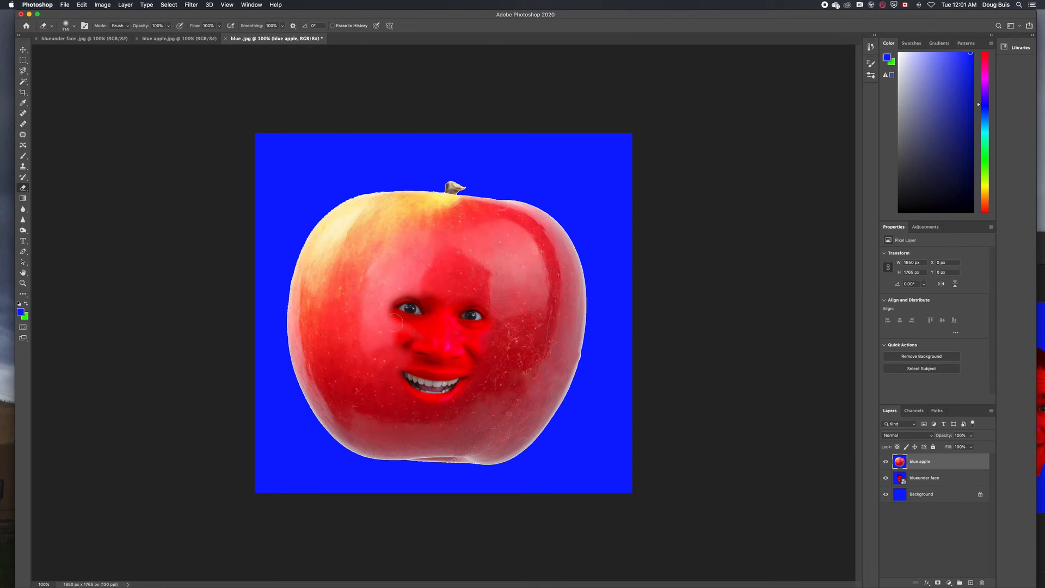
{"action": "mouse_move", "coordinate": [395, 315]}
{"action": "left_mouse_down"}
{"action": "mouse_move", "coordinate": [439, 287]}
{"action": "mouse_move", "coordinate": [390, 293]}
{"action": "mouse_move", "coordinate": [476, 289]}
{"action": "left_mouse_up"}
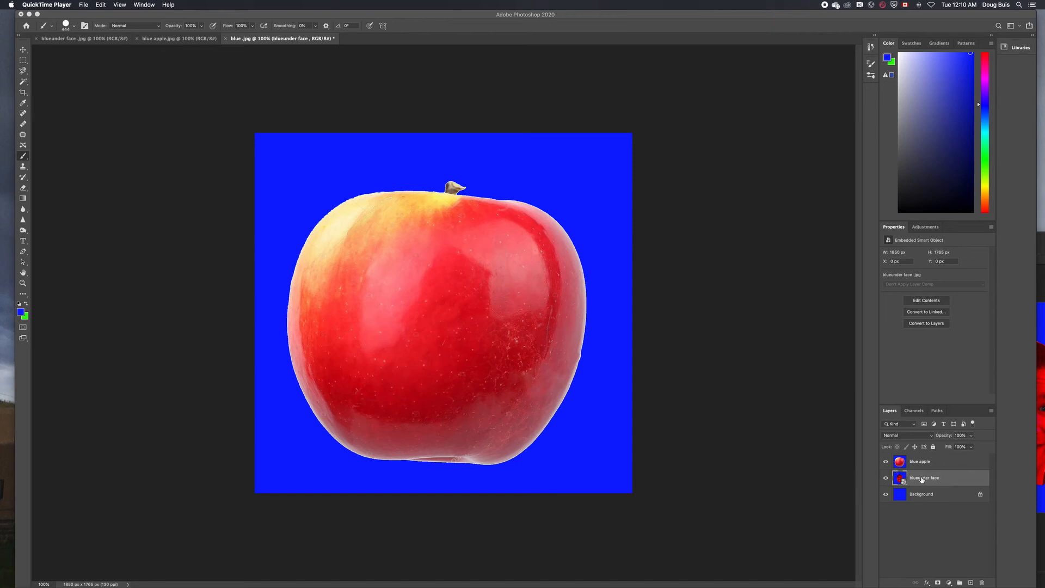
Move the blueunder face layer above the apple and rasterize it
{"action": "left_click_drag", "start_coordinate": [923, 480], "coordinate": [920, 458]}
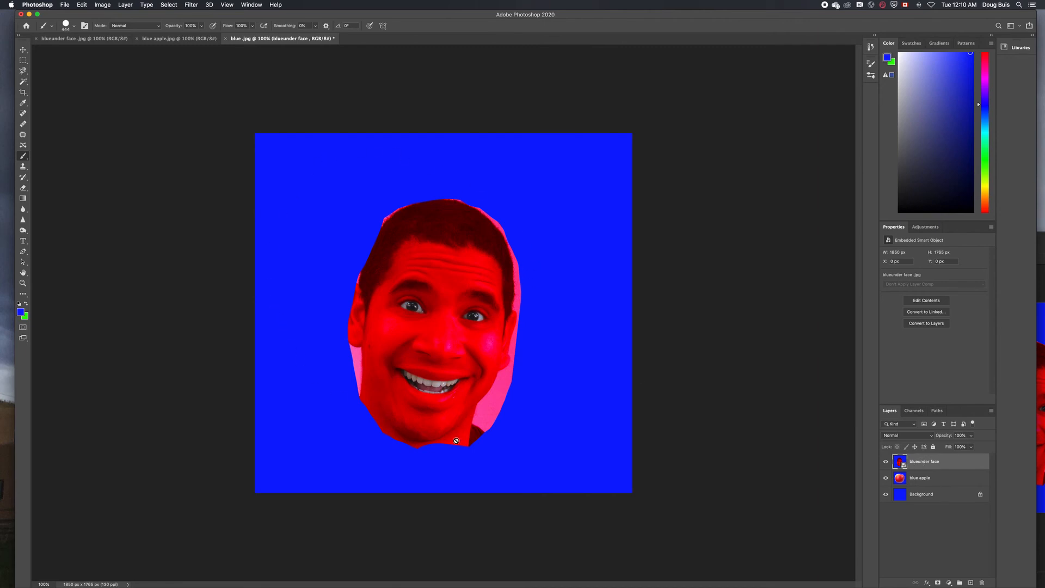
{"action": "left_click", "coordinate": [533, 445]}
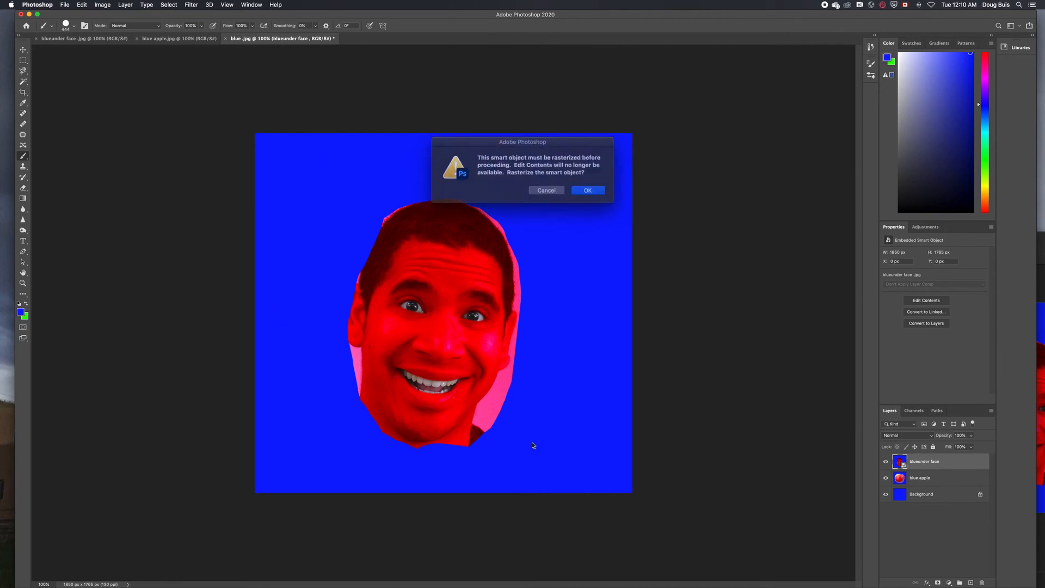
{"action": "left_click", "coordinate": [584, 189]}
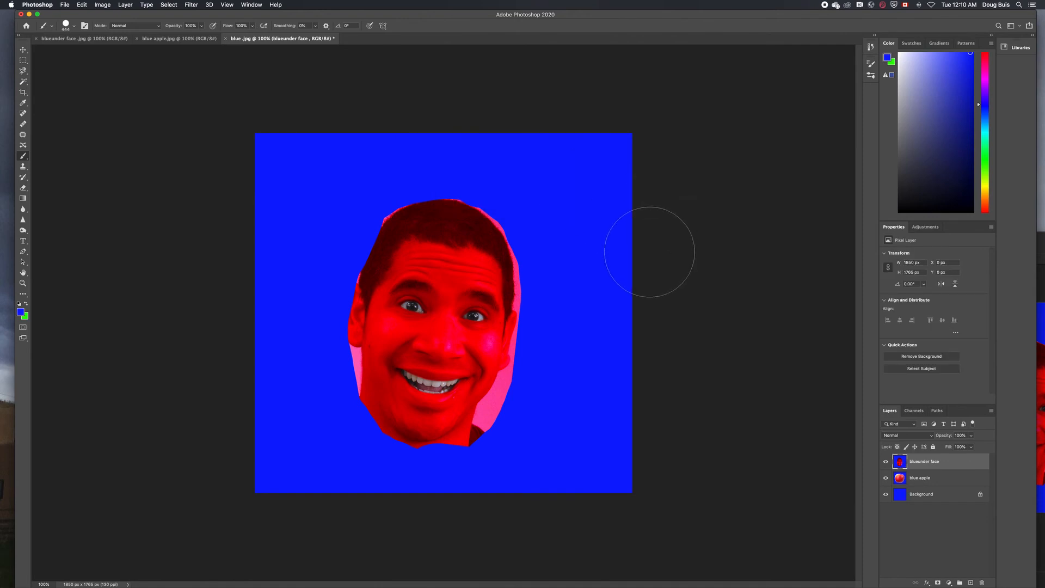
Erase streaks of the face's blue surround with a 191 px eraser, hiding apple and Background
{"action": "left_click", "coordinate": [23, 188]}
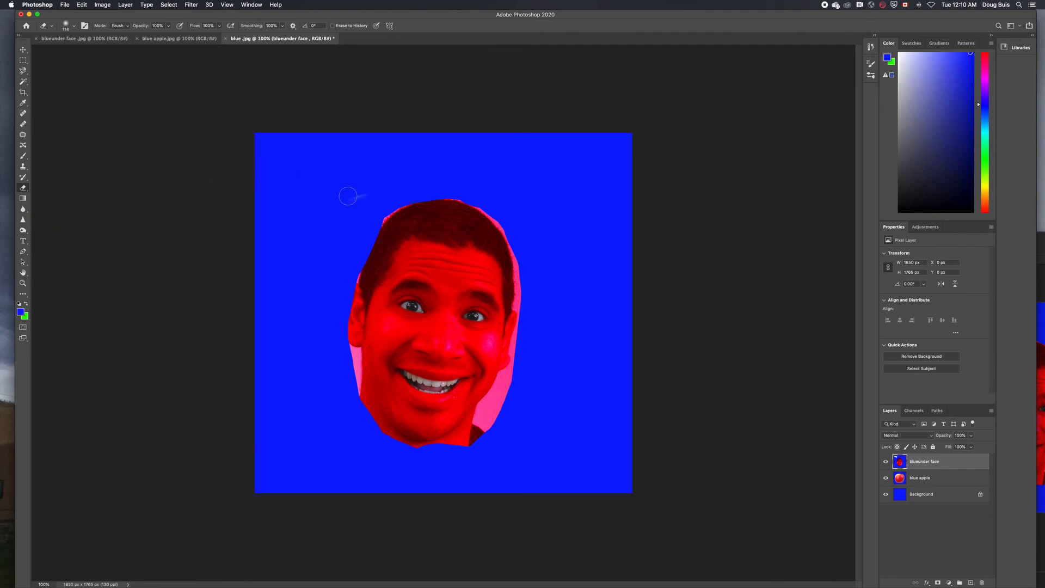
{"action": "mouse_move", "coordinate": [369, 195]}
{"action": "left_mouse_down"}
{"action": "mouse_move", "coordinate": [313, 240]}
{"action": "mouse_move", "coordinate": [286, 296]}
{"action": "mouse_move", "coordinate": [299, 277]}
{"action": "mouse_move", "coordinate": [286, 341]}
{"action": "mouse_move", "coordinate": [284, 296]}
{"action": "mouse_move", "coordinate": [313, 421]}
{"action": "mouse_move", "coordinate": [394, 468]}
{"action": "mouse_move", "coordinate": [476, 468]}
{"action": "mouse_move", "coordinate": [557, 404]}
{"action": "left_mouse_up"}
{"action": "right_click", "coordinate": [558, 404]}
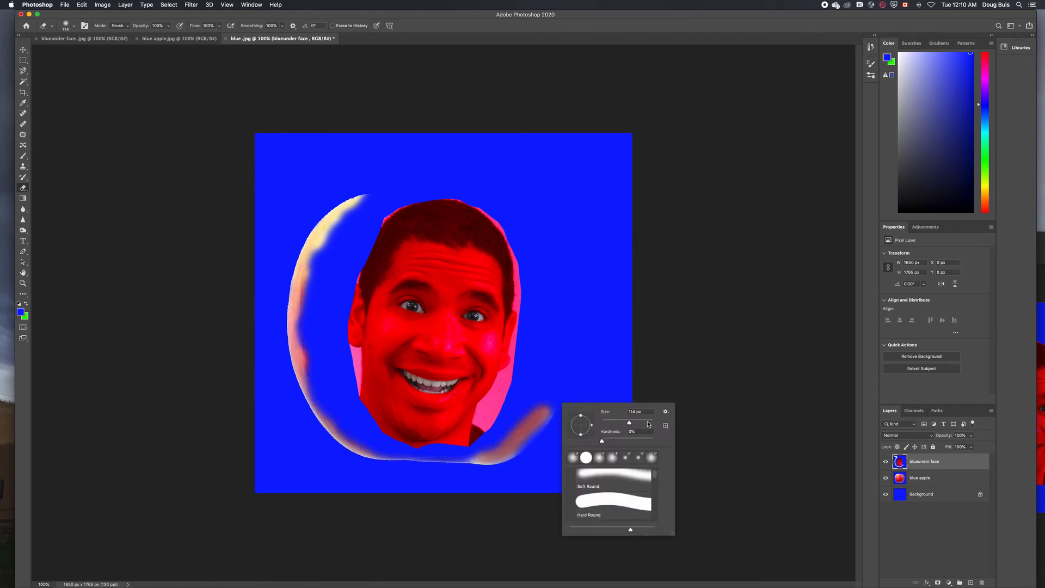
{"action": "type", "text": "191"}
{"action": "key", "text": "Return"}
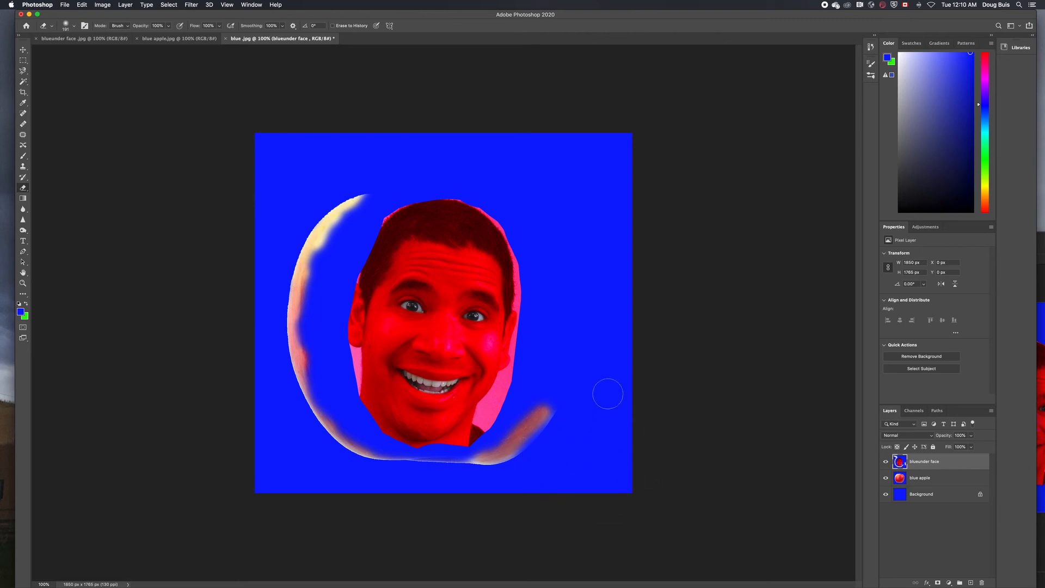
{"action": "left_click", "coordinate": [886, 479]}
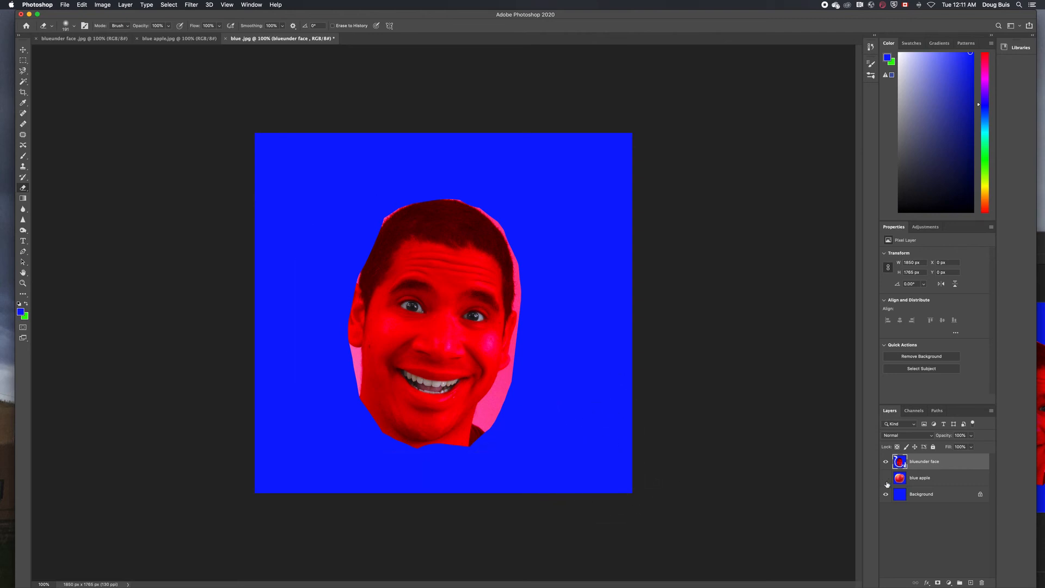
{"action": "left_click", "coordinate": [887, 496]}
{"action": "left_click_drag", "start_coordinate": [604, 381], "coordinate": [613, 122]}
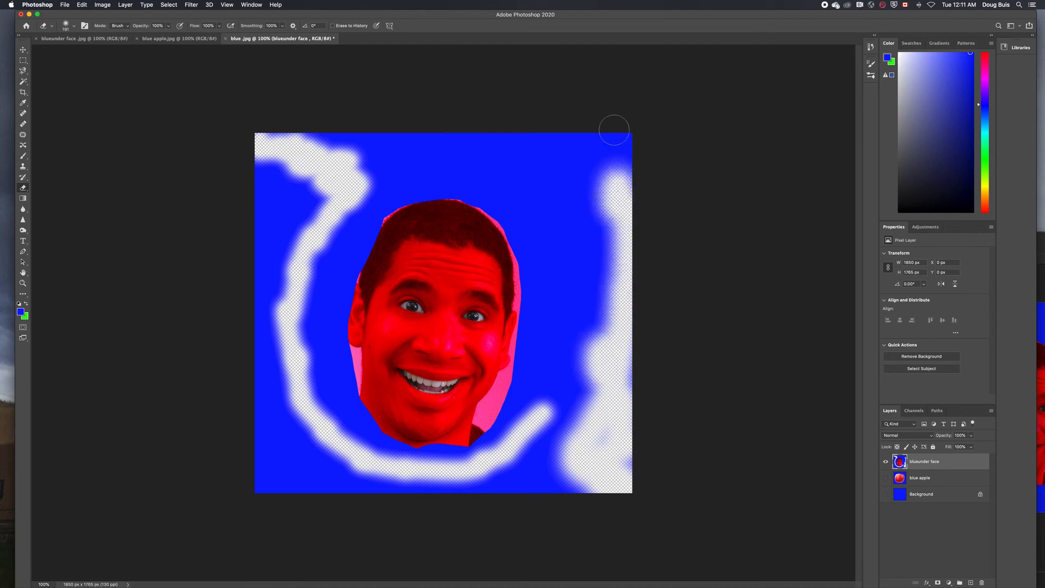
Erase blue down the left side and bottom with a 300 px eraser, then reshow apple and Background
{"action": "left_click", "coordinate": [70, 25]}
{"action": "left_click_drag", "start_coordinate": [94, 52], "coordinate": [102, 52]}
{"action": "mouse_move", "coordinate": [349, 150]}
{"action": "left_mouse_down"}
{"action": "mouse_move", "coordinate": [291, 283]}
{"action": "mouse_move", "coordinate": [425, 466]}
{"action": "mouse_move", "coordinate": [569, 430]}
{"action": "mouse_move", "coordinate": [254, 231]}
{"action": "mouse_move", "coordinate": [263, 490]}
{"action": "mouse_move", "coordinate": [397, 161]}
{"action": "mouse_move", "coordinate": [619, 145]}
{"action": "mouse_move", "coordinate": [532, 176]}
{"action": "mouse_move", "coordinate": [603, 203]}
{"action": "mouse_move", "coordinate": [577, 316]}
{"action": "mouse_move", "coordinate": [602, 359]}
{"action": "mouse_move", "coordinate": [607, 327]}
{"action": "mouse_move", "coordinate": [534, 170]}
{"action": "mouse_move", "coordinate": [390, 159]}
{"action": "mouse_move", "coordinate": [516, 486]}
{"action": "left_mouse_up"}
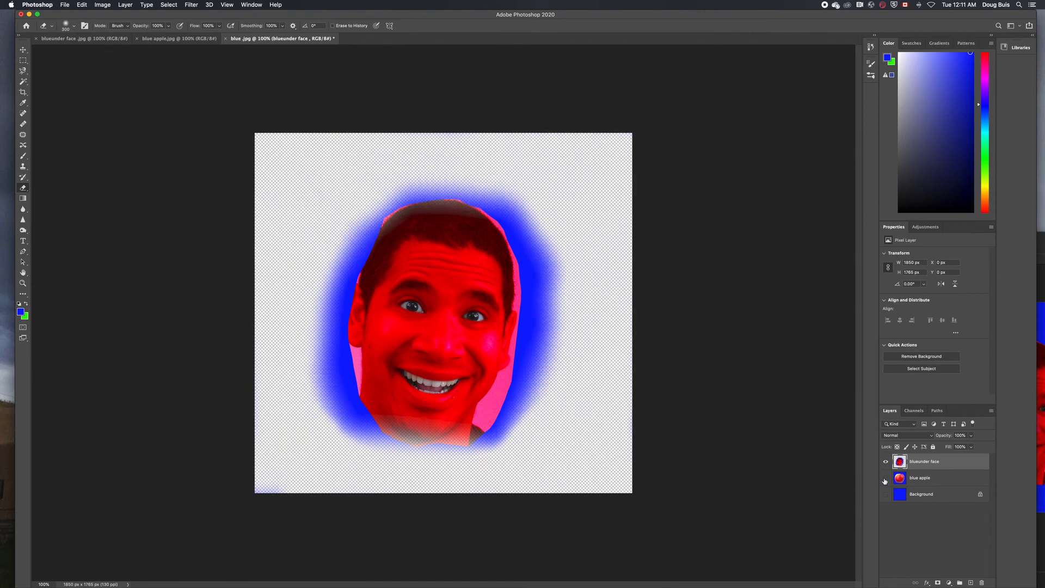
{"action": "left_click_drag", "start_coordinate": [886, 479], "coordinate": [885, 493]}
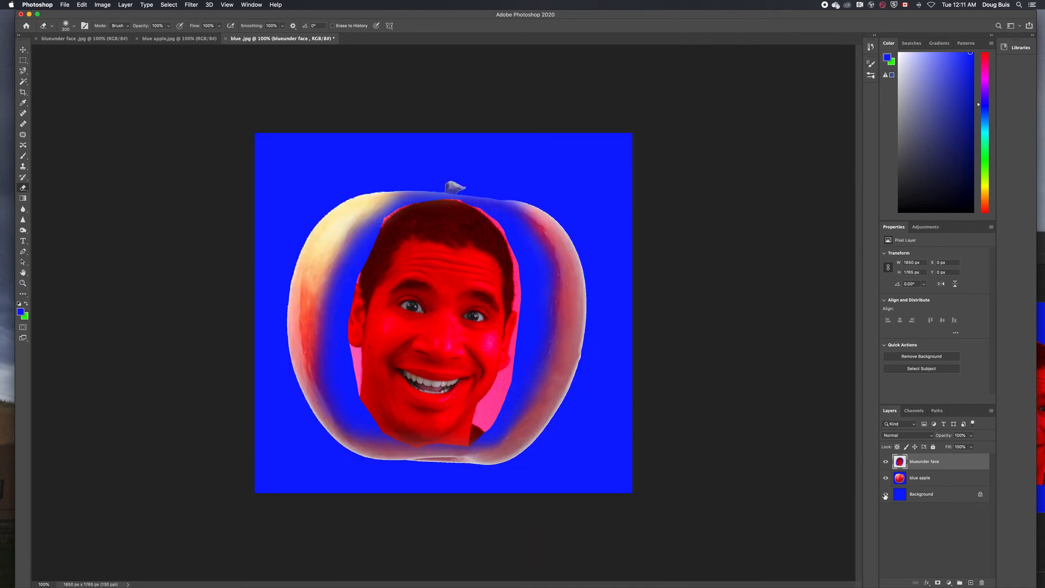
Erase the remaining blue along the apple's top and right side with a 166 px eraser
{"action": "left_click", "coordinate": [74, 26]}
{"action": "left_click_drag", "start_coordinate": [110, 50], "coordinate": [102, 51]}
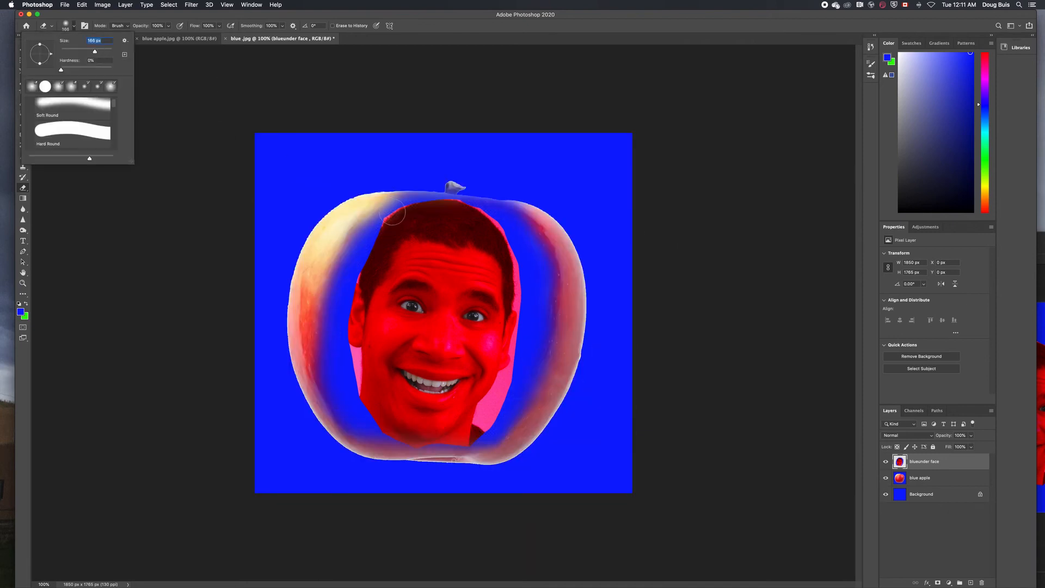
{"action": "mouse_move", "coordinate": [396, 211]}
{"action": "left_mouse_down"}
{"action": "mouse_move", "coordinate": [429, 200]}
{"action": "mouse_move", "coordinate": [408, 190]}
{"action": "left_mouse_up"}
{"action": "mouse_move", "coordinate": [405, 190]}
{"action": "left_mouse_down"}
{"action": "mouse_move", "coordinate": [508, 206]}
{"action": "mouse_move", "coordinate": [569, 311]}
{"action": "mouse_move", "coordinate": [523, 357]}
{"action": "mouse_move", "coordinate": [478, 445]}
{"action": "mouse_move", "coordinate": [375, 435]}
{"action": "mouse_move", "coordinate": [355, 283]}
{"action": "mouse_move", "coordinate": [517, 243]}
{"action": "mouse_move", "coordinate": [525, 433]}
{"action": "mouse_move", "coordinate": [479, 439]}
{"action": "mouse_move", "coordinate": [330, 305]}
{"action": "mouse_move", "coordinate": [458, 214]}
{"action": "left_mouse_up"}
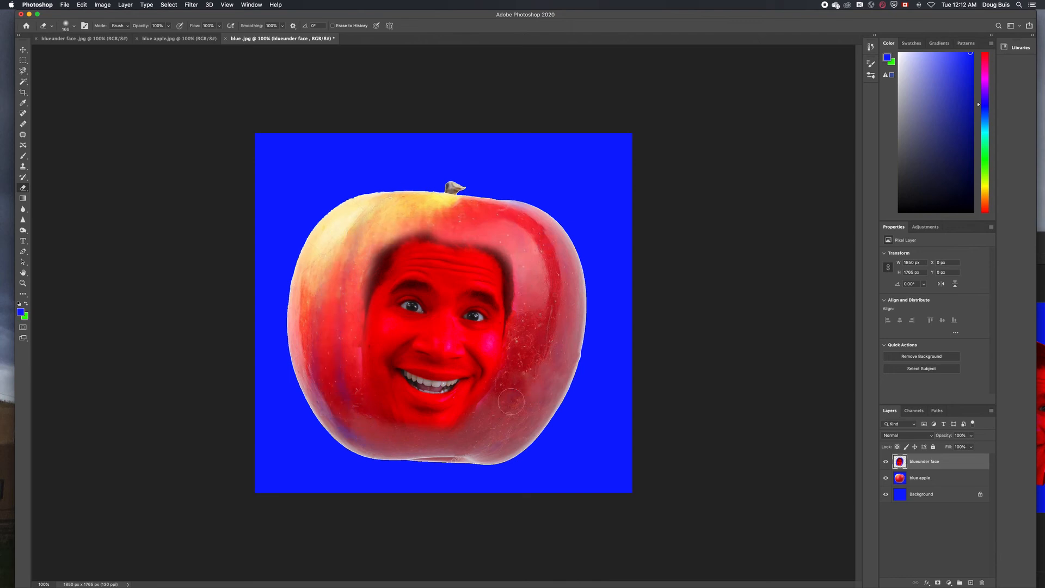
Lower the eraser to 45% opacity with reduced flow and softly fade the dark hairline shading
{"action": "left_click", "coordinate": [168, 25]}
{"action": "left_click_drag", "start_coordinate": [169, 37], "coordinate": [146, 38]}
{"action": "left_click", "coordinate": [219, 26]}
{"action": "left_click_drag", "start_coordinate": [218, 37], "coordinate": [202, 37]}
{"action": "mouse_move", "coordinate": [419, 224]}
{"action": "left_mouse_down"}
{"action": "mouse_move", "coordinate": [381, 305]}
{"action": "mouse_move", "coordinate": [434, 237]}
{"action": "mouse_move", "coordinate": [515, 305]}
{"action": "mouse_move", "coordinate": [506, 267]}
{"action": "mouse_move", "coordinate": [509, 283]}
{"action": "mouse_move", "coordinate": [363, 329]}
{"action": "mouse_move", "coordinate": [386, 416]}
{"action": "mouse_move", "coordinate": [490, 267]}
{"action": "mouse_move", "coordinate": [498, 273]}
{"action": "mouse_move", "coordinate": [397, 267]}
{"action": "left_mouse_up"}
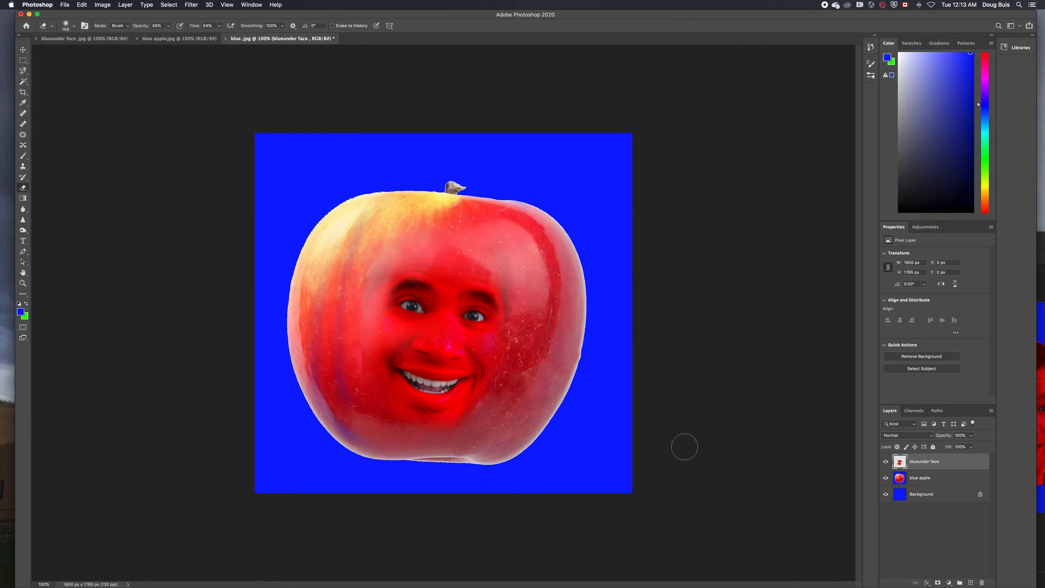
{"action": "left_click", "coordinate": [922, 479]}
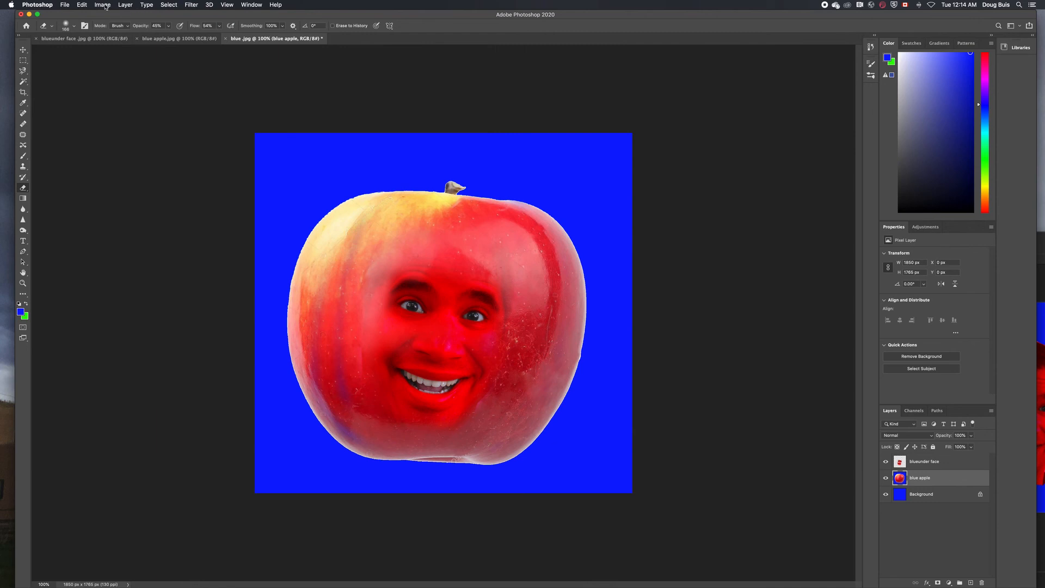
Select just the apple by magic-wanding the blue background and inverting the selection
{"action": "left_click", "coordinate": [23, 82]}
{"action": "left_click", "coordinate": [264, 143]}
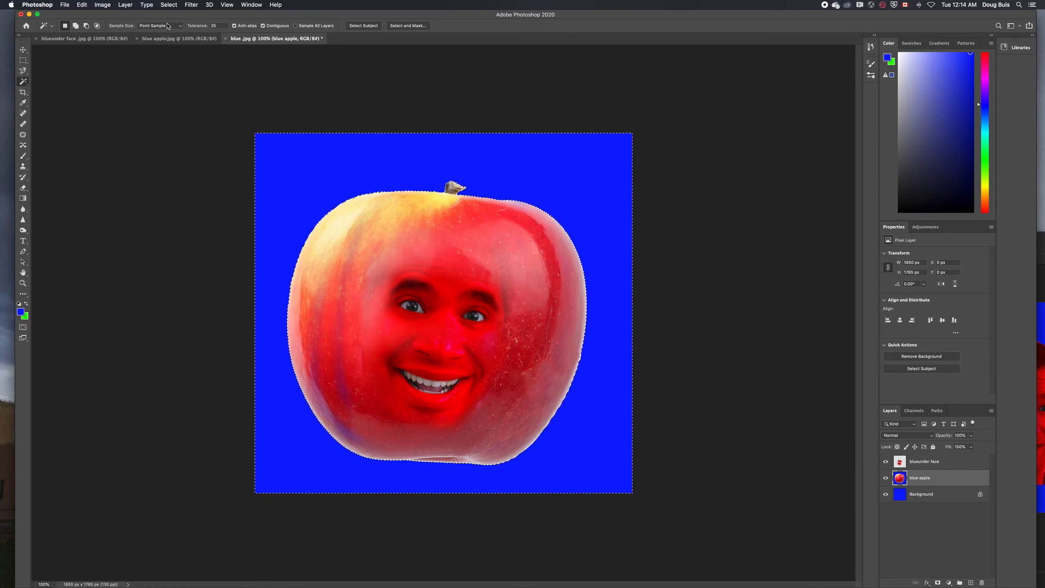
{"action": "key", "text": "shift+super+i"}
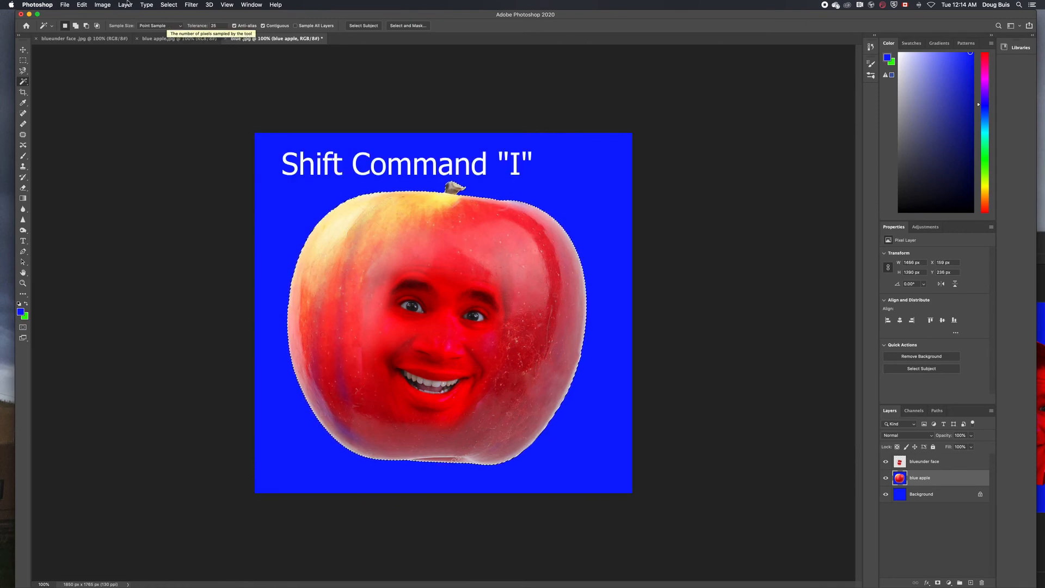
Apply Brightness/Contrast to the apple with Contrast raised to 62
{"action": "left_click", "coordinate": [98, 5]}
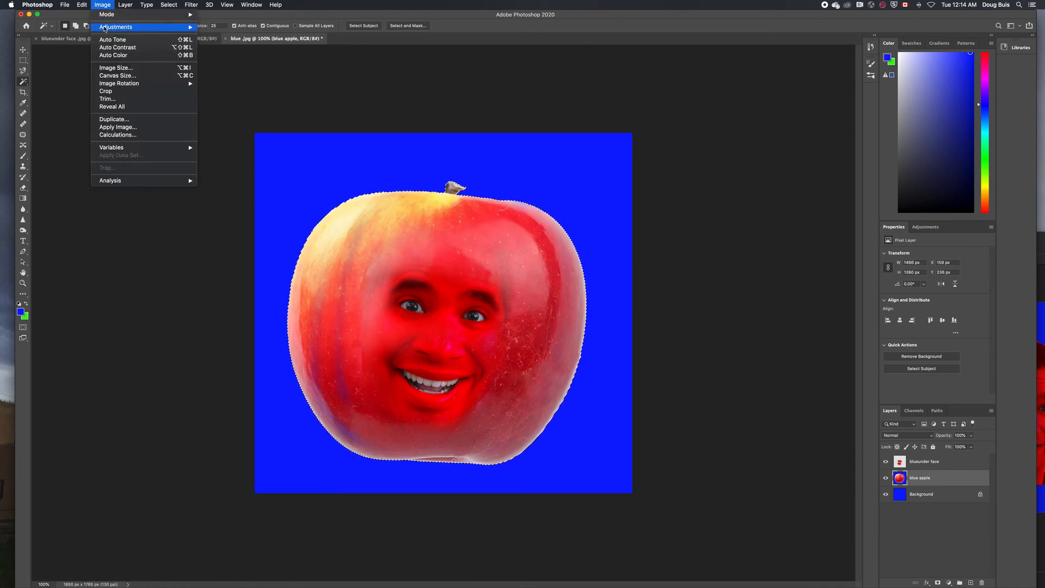
{"action": "mouse_move", "coordinate": [136, 27]}
{"action": "left_click", "coordinate": [224, 30]}
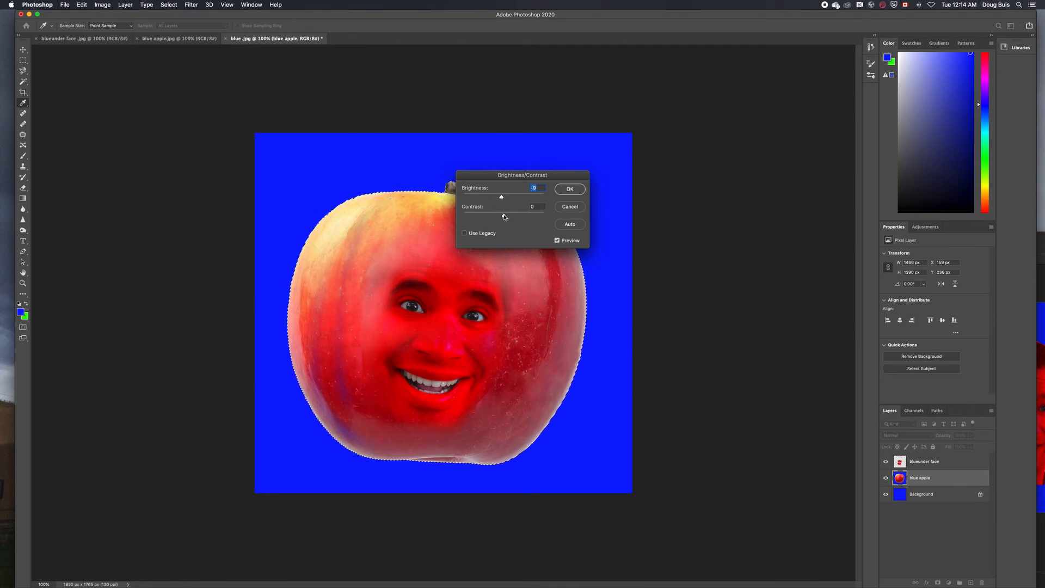
{"action": "left_click_drag", "start_coordinate": [489, 216], "coordinate": [529, 219]}
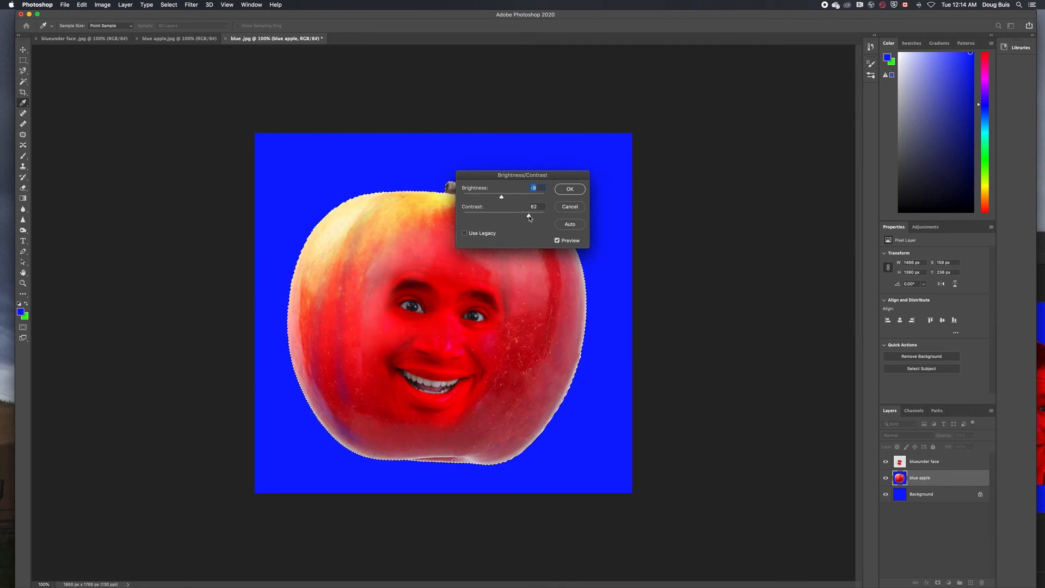
{"action": "left_click", "coordinate": [571, 189]}
{"action": "key", "text": "w"}
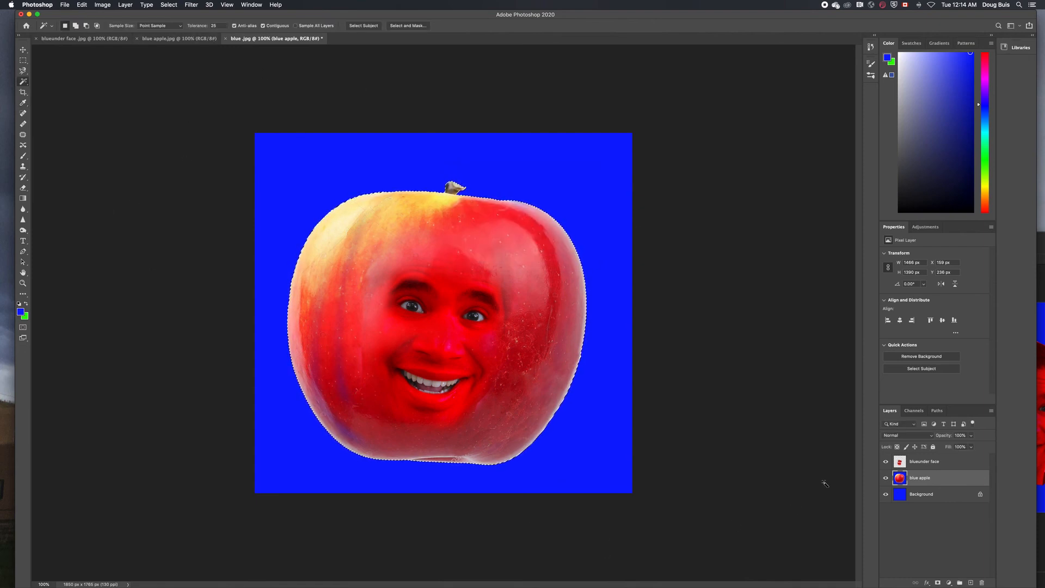
{"action": "left_click", "coordinate": [917, 464]}
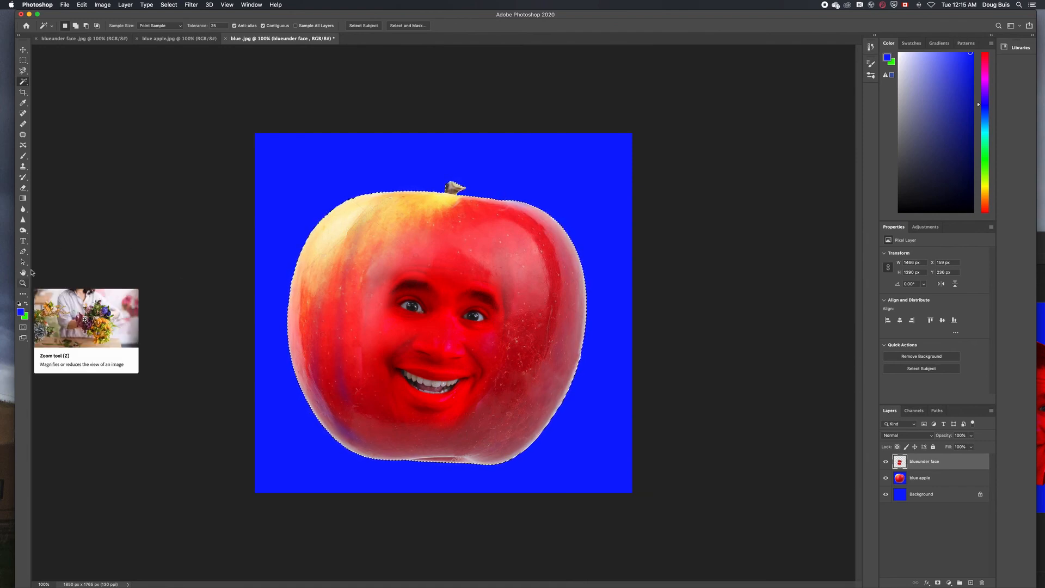
Check the original face document, then in blue .jpg make green the foreground colour and zoom to 300%
{"action": "left_click", "coordinate": [84, 39]}
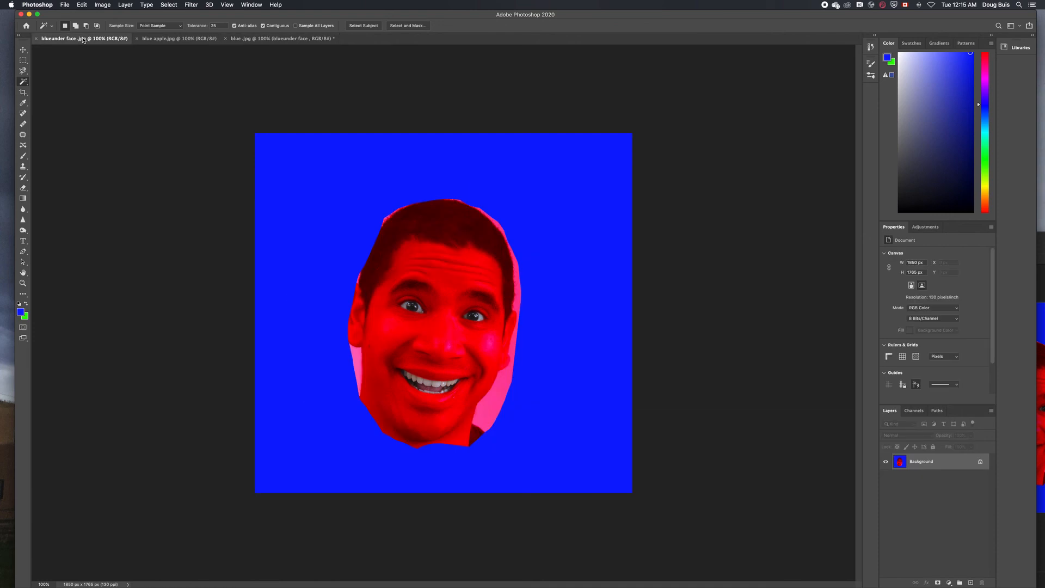
{"action": "left_click", "coordinate": [242, 38]}
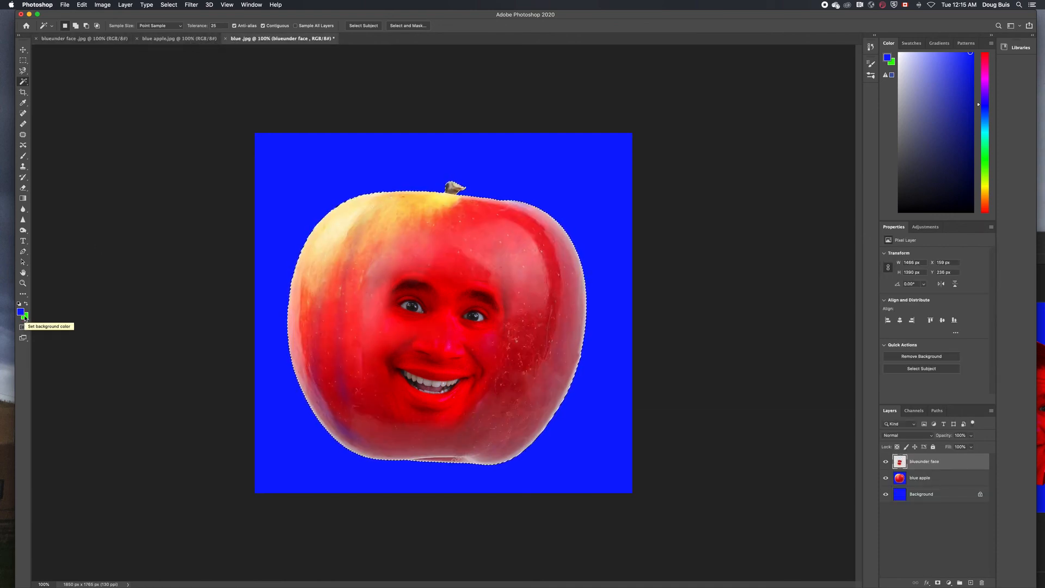
{"action": "left_click", "coordinate": [26, 305]}
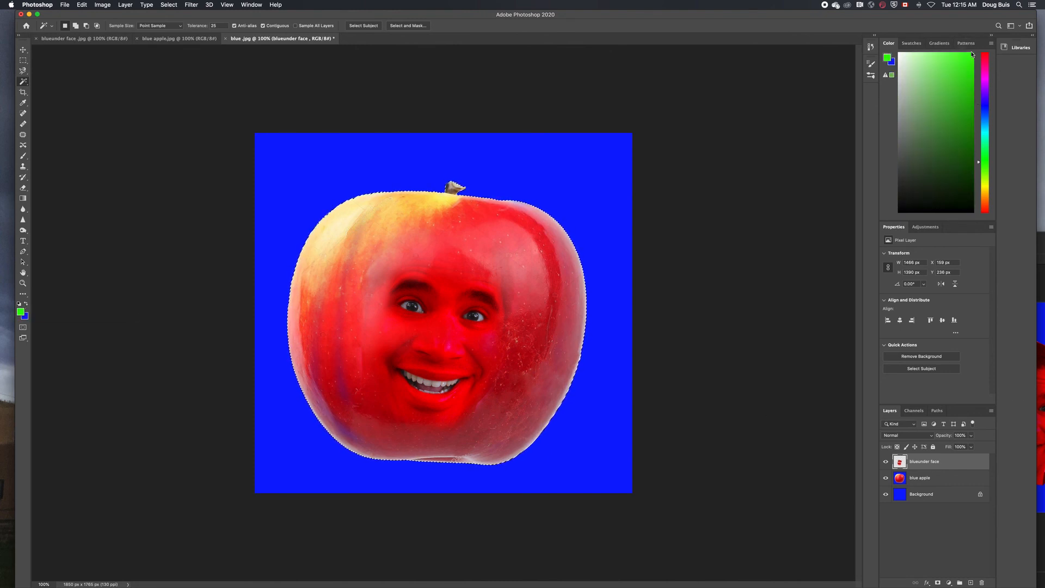
{"action": "key", "text": "z"}
{"action": "key", "text": "super+equal"}
{"action": "key", "text": "super+equal"}
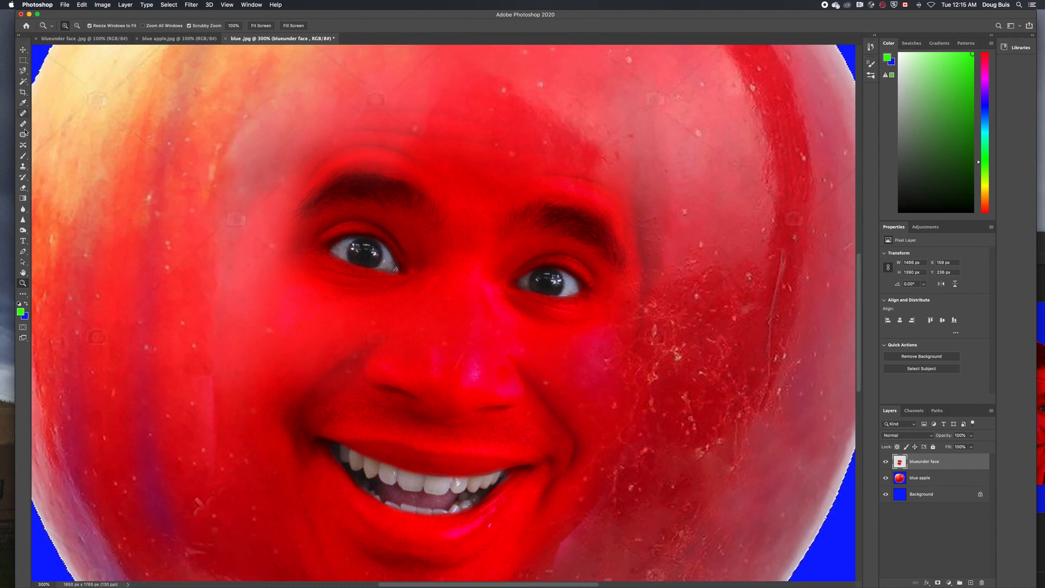
With a 39 px brush, paint both eyes and the teeth green
{"action": "left_click", "coordinate": [23, 156]}
{"action": "left_click", "coordinate": [74, 27]}
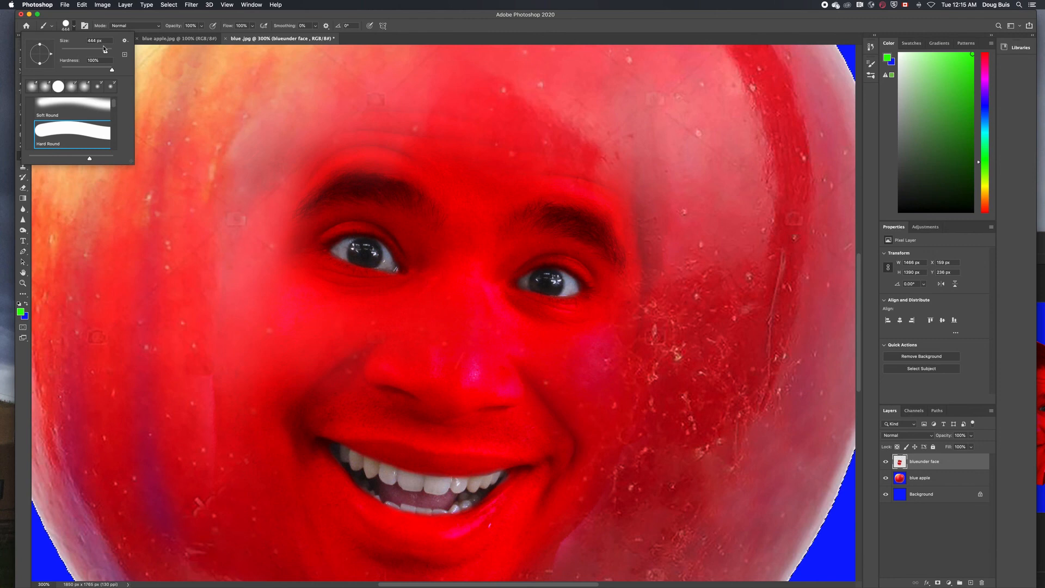
{"action": "left_click_drag", "start_coordinate": [105, 49], "coordinate": [71, 51]}
{"action": "mouse_move", "coordinate": [354, 266]}
{"action": "left_mouse_down"}
{"action": "mouse_move", "coordinate": [357, 251]}
{"action": "mouse_move", "coordinate": [381, 255]}
{"action": "left_mouse_up"}
{"action": "mouse_move", "coordinate": [542, 283]}
{"action": "left_mouse_down"}
{"action": "mouse_move", "coordinate": [567, 284]}
{"action": "mouse_move", "coordinate": [556, 271]}
{"action": "left_mouse_up"}
{"action": "mouse_move", "coordinate": [381, 473]}
{"action": "left_mouse_down"}
{"action": "mouse_move", "coordinate": [463, 489]}
{"action": "mouse_move", "coordinate": [433, 501]}
{"action": "mouse_move", "coordinate": [390, 481]}
{"action": "mouse_move", "coordinate": [420, 500]}
{"action": "left_mouse_up"}
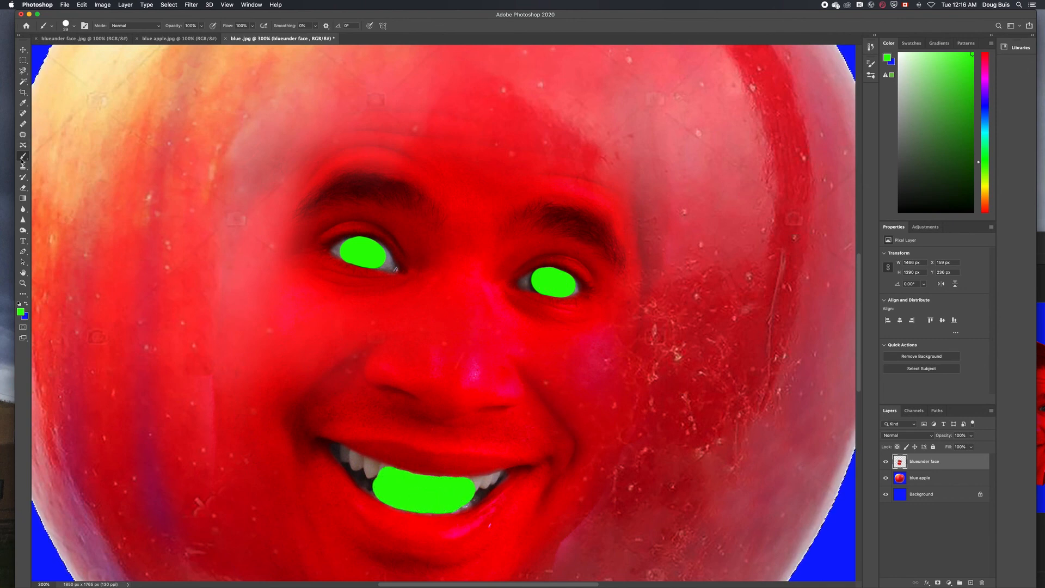
Shrink the brush to 9 px and fill the eye corners and teeth edges with green
{"action": "left_click", "coordinate": [74, 26]}
{"action": "left_click_drag", "start_coordinate": [70, 53], "coordinate": [65, 54]}
{"action": "mouse_move", "coordinate": [347, 242]}
{"action": "left_mouse_down"}
{"action": "mouse_move", "coordinate": [335, 250]}
{"action": "mouse_move", "coordinate": [359, 240]}
{"action": "mouse_move", "coordinate": [392, 267]}
{"action": "left_mouse_up"}
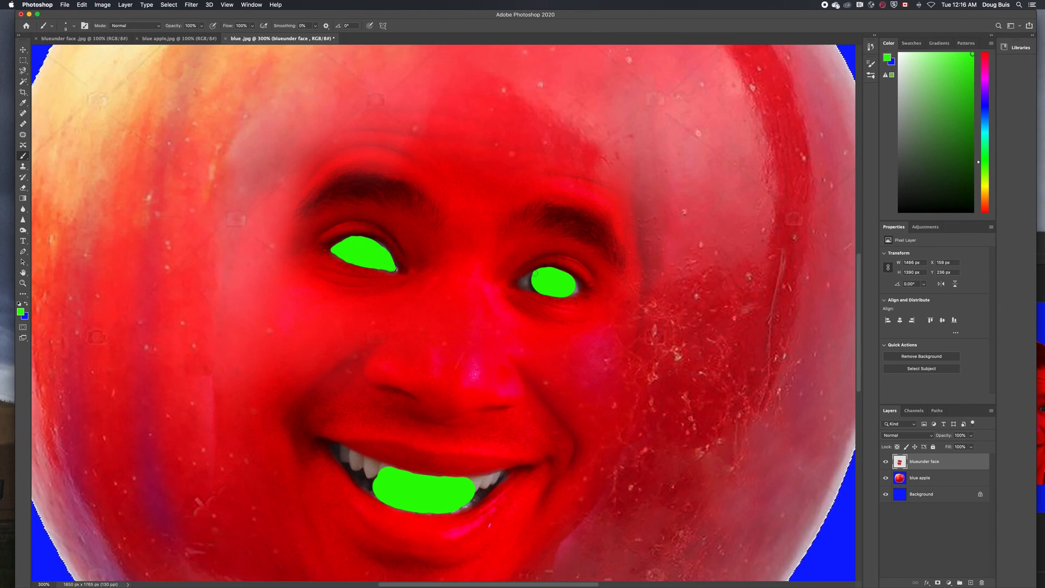
{"action": "mouse_move", "coordinate": [535, 273]}
{"action": "left_mouse_down"}
{"action": "mouse_move", "coordinate": [537, 293]}
{"action": "mouse_move", "coordinate": [561, 294]}
{"action": "left_mouse_up"}
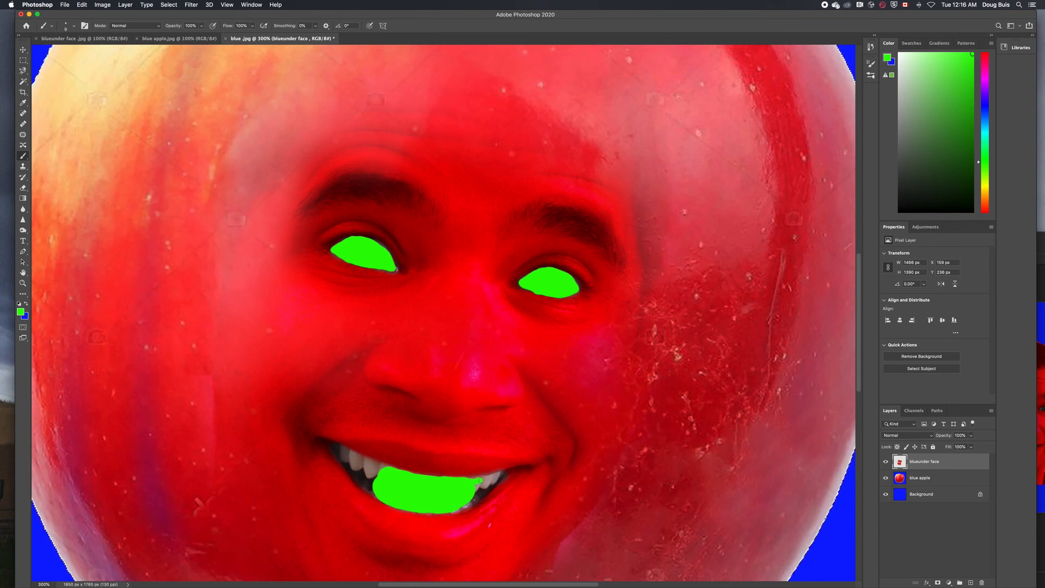
{"action": "left_click_drag", "start_coordinate": [480, 480], "coordinate": [501, 475]}
{"action": "mouse_move", "coordinate": [492, 482]}
{"action": "left_mouse_down"}
{"action": "mouse_move", "coordinate": [455, 507]}
{"action": "mouse_move", "coordinate": [507, 477]}
{"action": "left_mouse_up"}
Cover the upper-left teeth, then with a 6 px brush extend the green smile to both corners
{"action": "right_click", "coordinate": [460, 488]}
{"action": "mouse_move", "coordinate": [384, 472]}
{"action": "left_mouse_down"}
{"action": "mouse_move", "coordinate": [337, 449]}
{"action": "mouse_move", "coordinate": [370, 487]}
{"action": "left_mouse_up"}
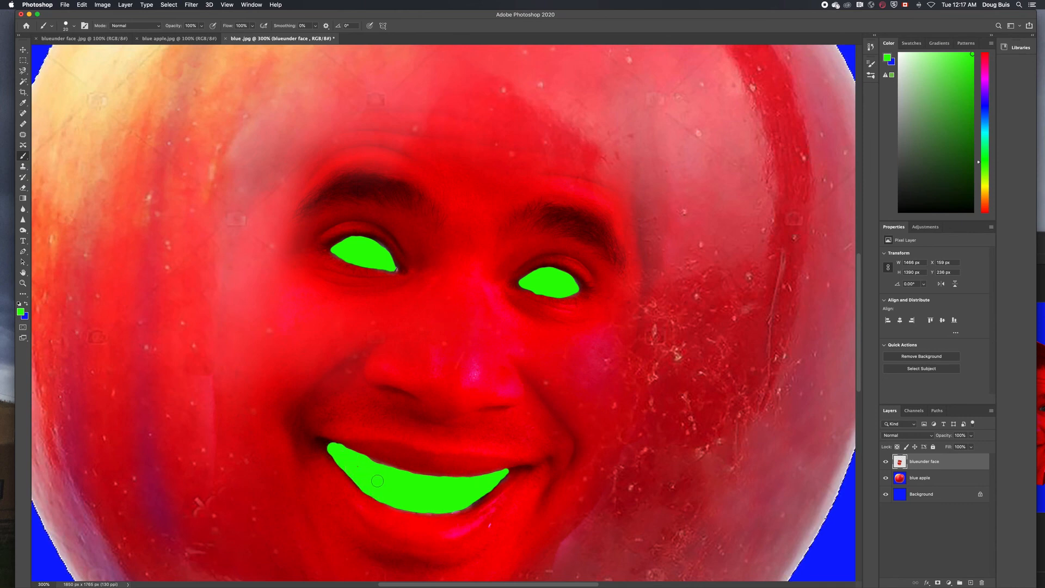
{"action": "right_click", "coordinate": [381, 479]}
{"action": "left_click_drag", "start_coordinate": [430, 474], "coordinate": [422, 475]}
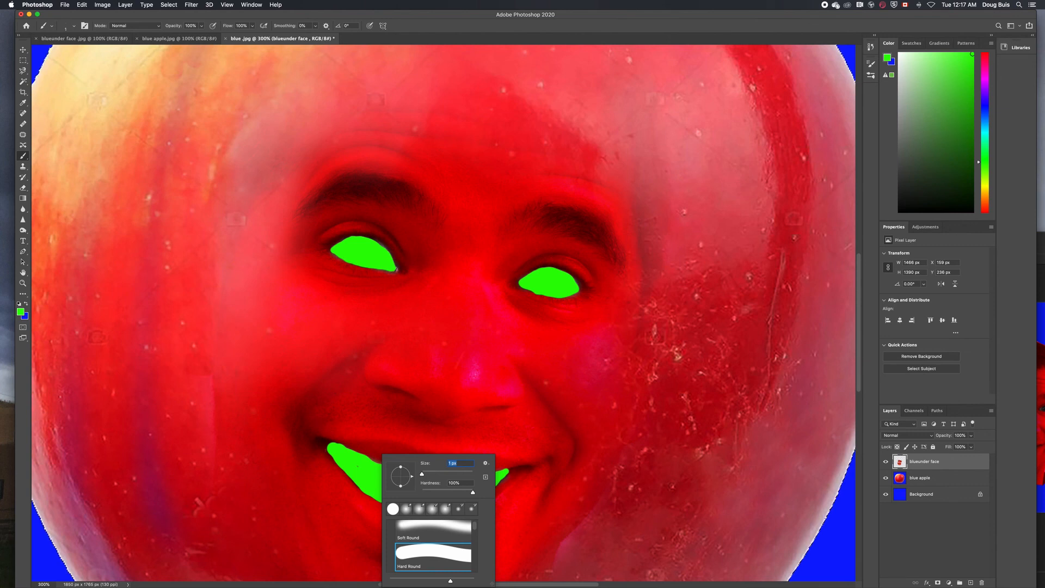
{"action": "left_click", "coordinate": [358, 466]}
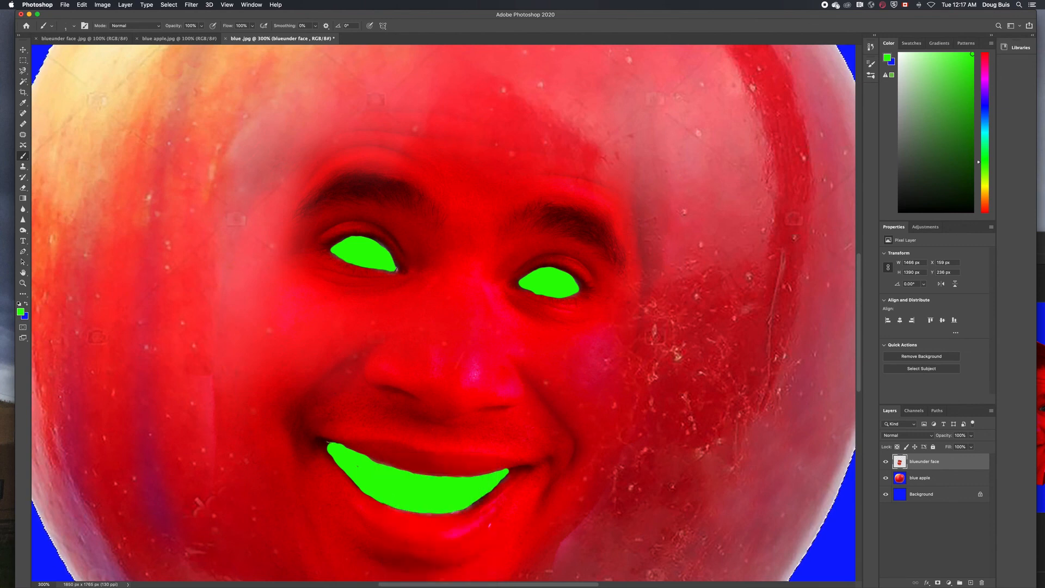
{"action": "right_click", "coordinate": [329, 442]}
{"action": "left_click_drag", "start_coordinate": [370, 464], "coordinate": [326, 441]}
{"action": "mouse_move", "coordinate": [511, 469]}
{"action": "left_mouse_down"}
{"action": "mouse_move", "coordinate": [480, 499]}
{"action": "mouse_move", "coordinate": [442, 512]}
{"action": "left_mouse_up"}
{"action": "key", "text": "super+minus"}
{"action": "key", "text": "super+minus"}
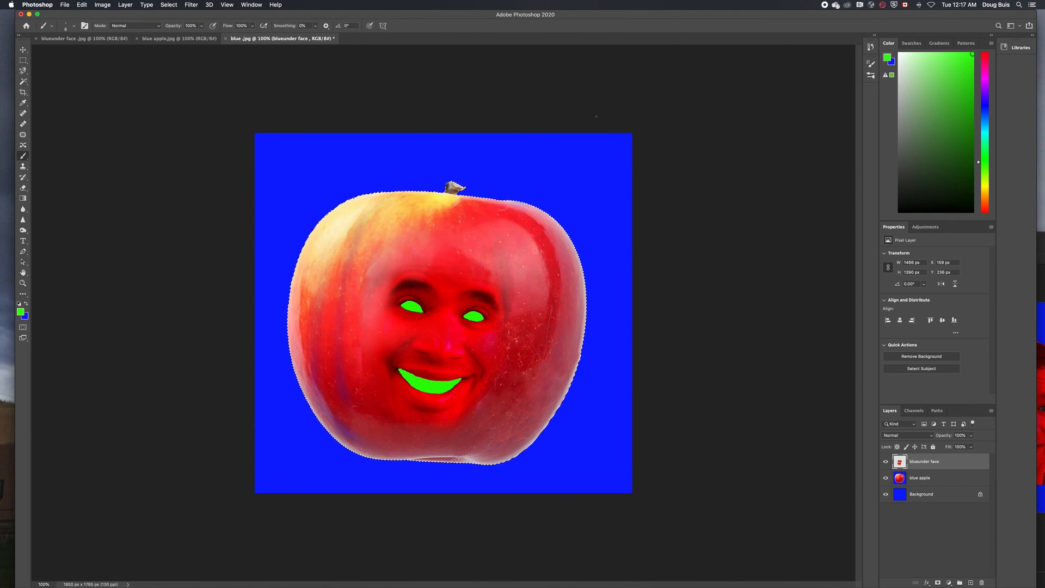
Merge all visible layers into one with Layer > Merge Visible
{"action": "left_click", "coordinate": [101, 5]}
{"action": "mouse_move", "coordinate": [126, 5]}
{"action": "left_click", "coordinate": [142, 315]}
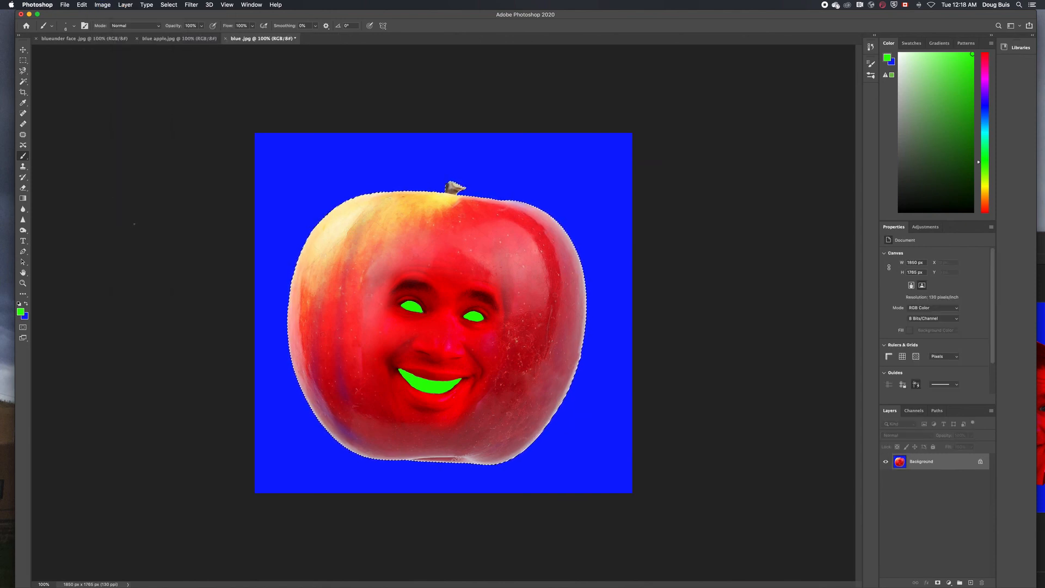
Save a copy as JPEG 'pumpkin.jpg', accept the quality options, and close it
{"action": "key", "text": "super+shift+s"}
{"action": "type", "text": "pump"}
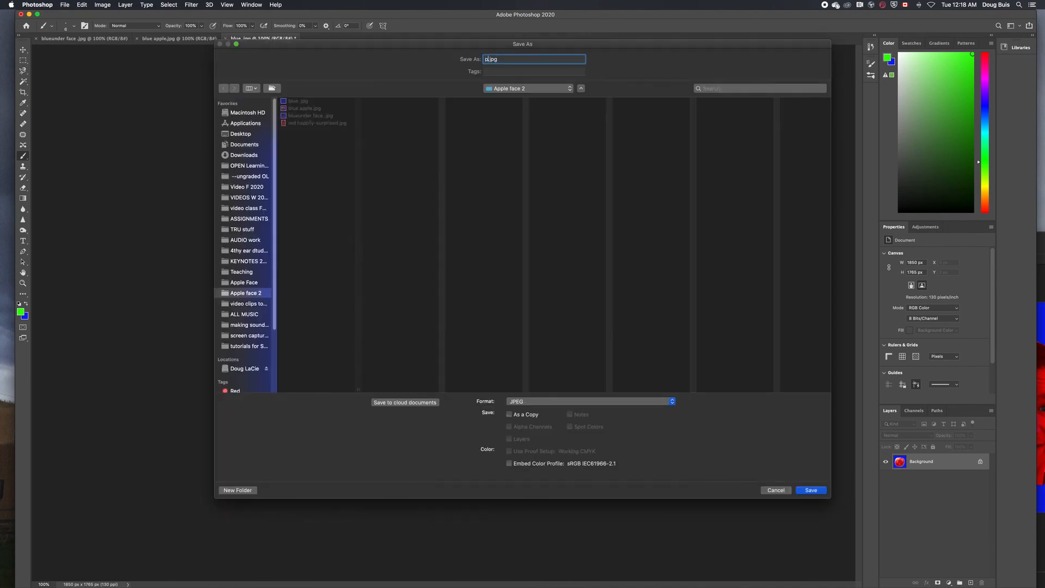
{"action": "type", "text": "kin"}
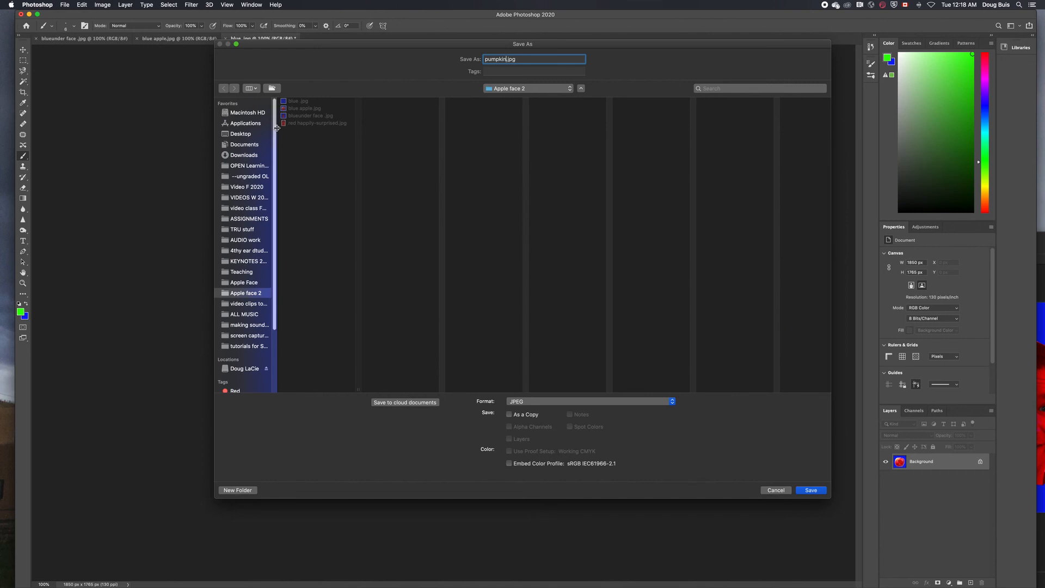
{"action": "left_click", "coordinate": [811, 491]}
{"action": "left_click", "coordinate": [572, 172]}
{"action": "left_click", "coordinate": [224, 39]}
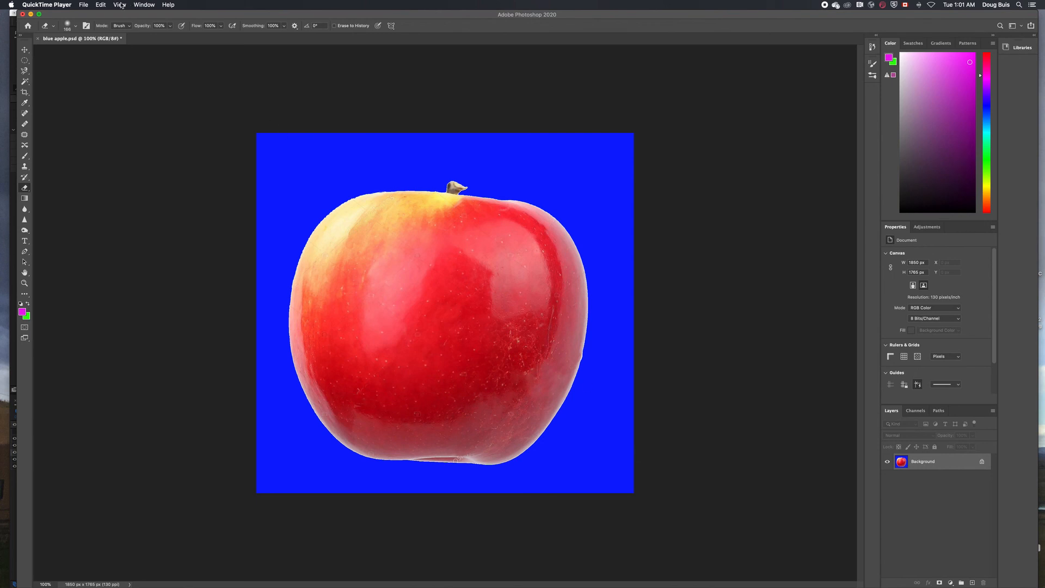
Create Layer 1 using Layer > New > Layer
{"action": "left_click", "coordinate": [135, 63]}
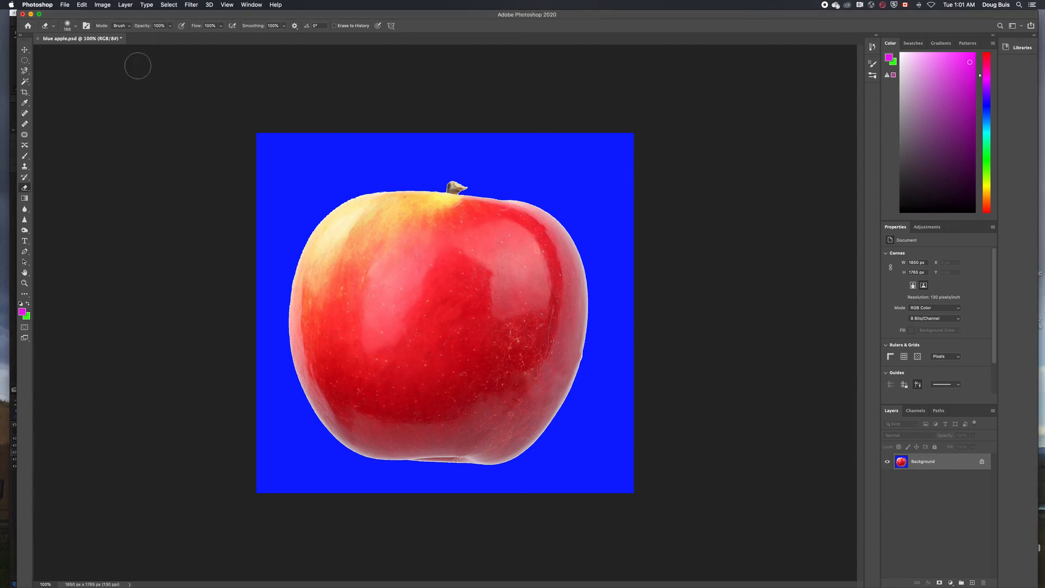
{"action": "left_click", "coordinate": [129, 7]}
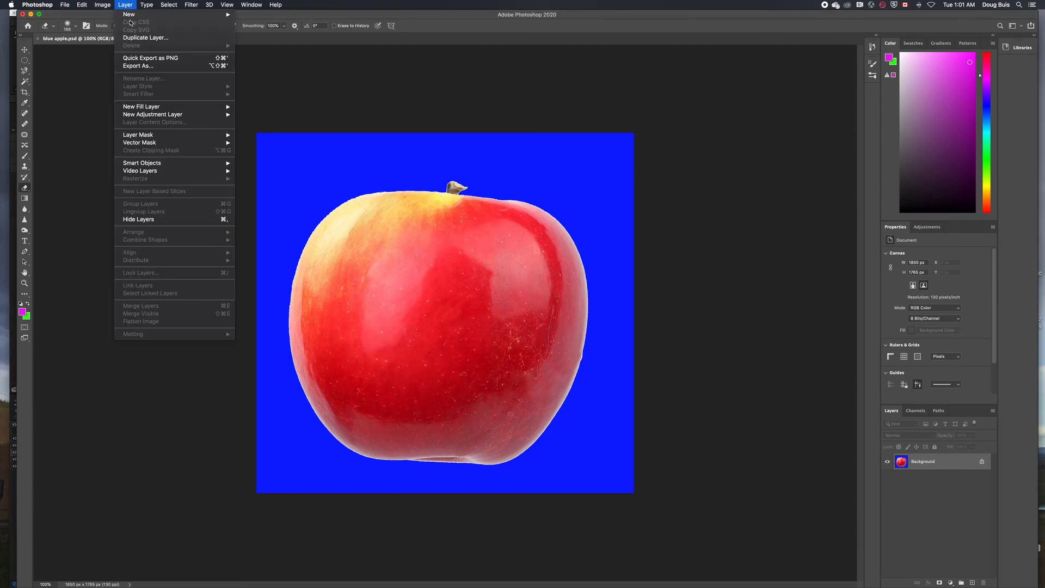
{"action": "mouse_move", "coordinate": [131, 15]}
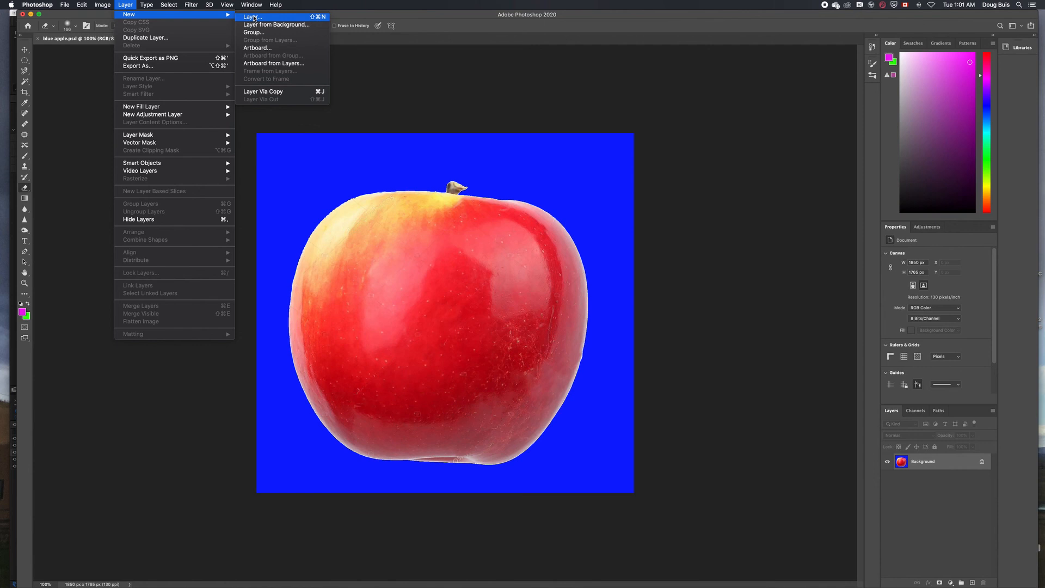
{"action": "left_click", "coordinate": [254, 18]}
{"action": "left_click", "coordinate": [592, 275]}
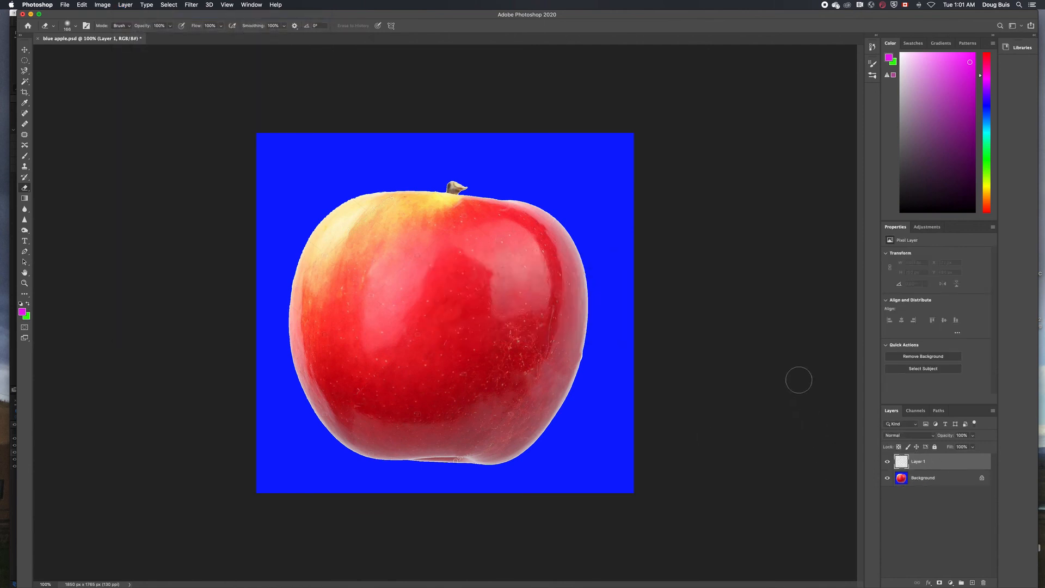
Add four more empty layers, Layer 2 through Layer 5, with Cmd+Shift+N
{"action": "key", "text": "shift+super+n"}
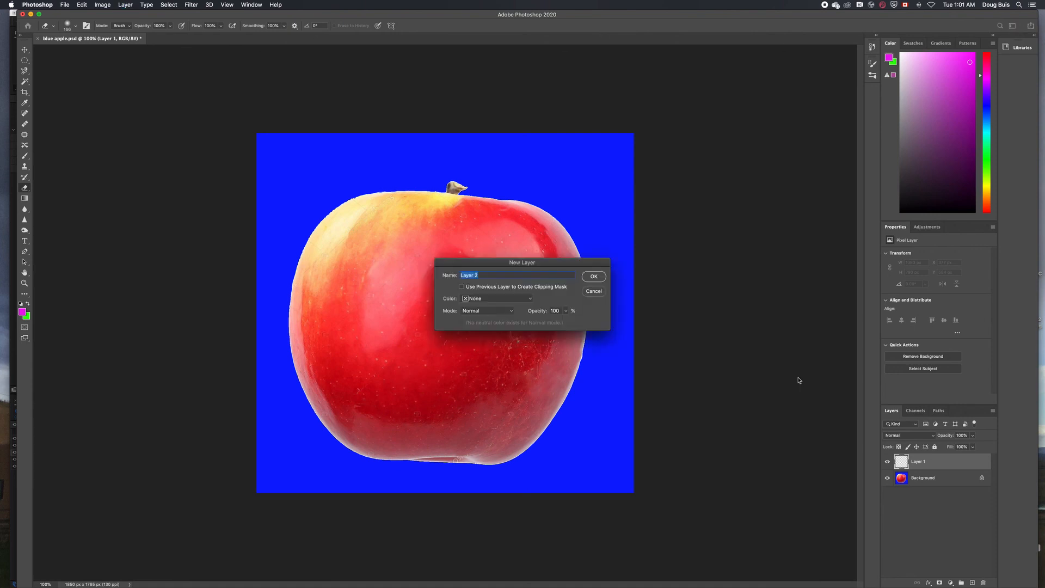
{"action": "key", "text": "Return"}
{"action": "key", "text": "shift+super+n"}
{"action": "key", "text": "Return"}
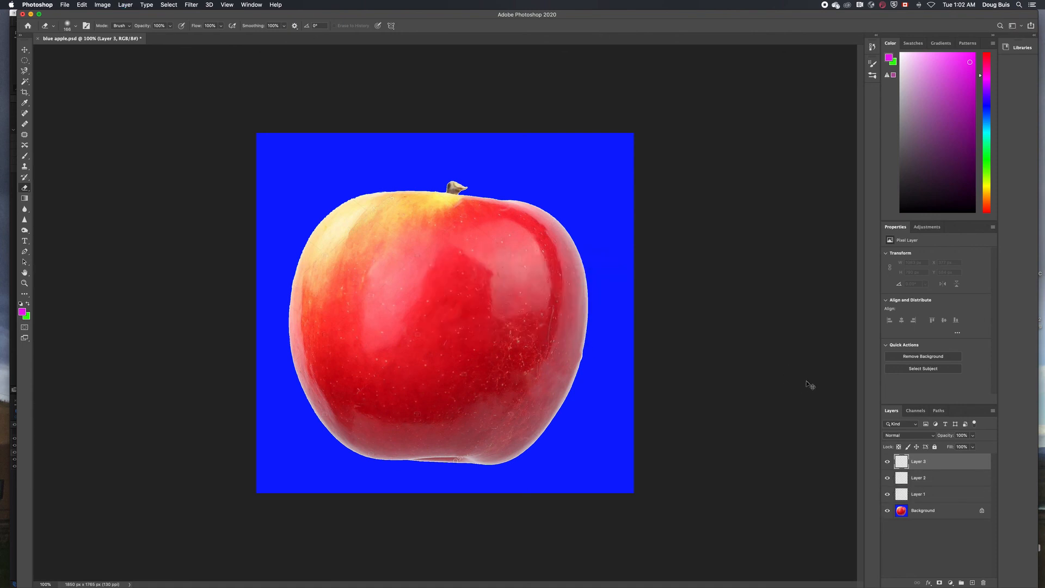
{"action": "key", "text": "shift+super+n"}
{"action": "key", "text": "Return"}
{"action": "key", "text": "shift+super+n"}
{"action": "key", "text": "Return"}
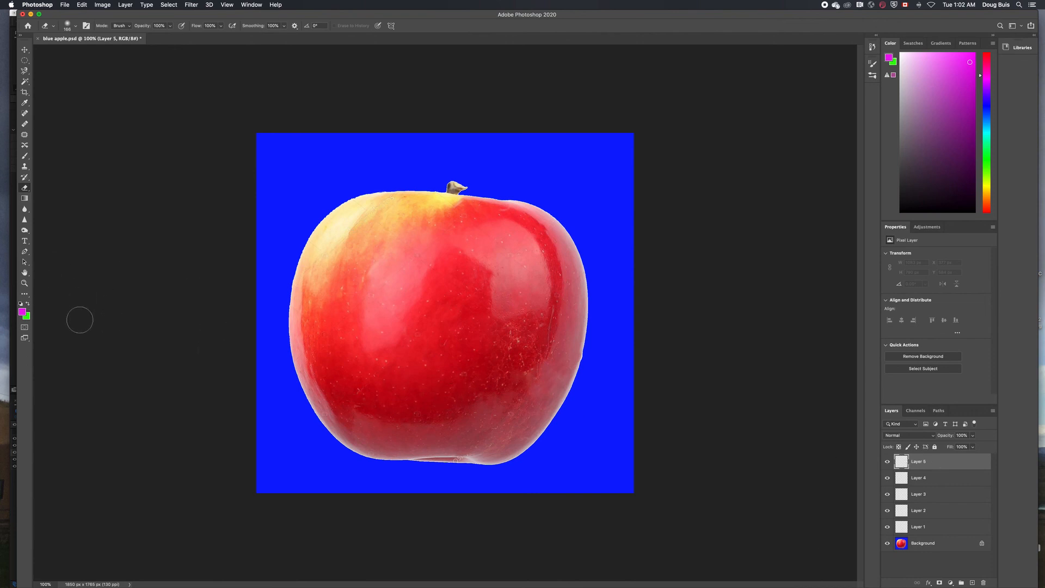
Paint green left and right eyebrows on the apple, the right one on Layer 4
{"action": "key", "text": "b"}
{"action": "key", "text": "x"}
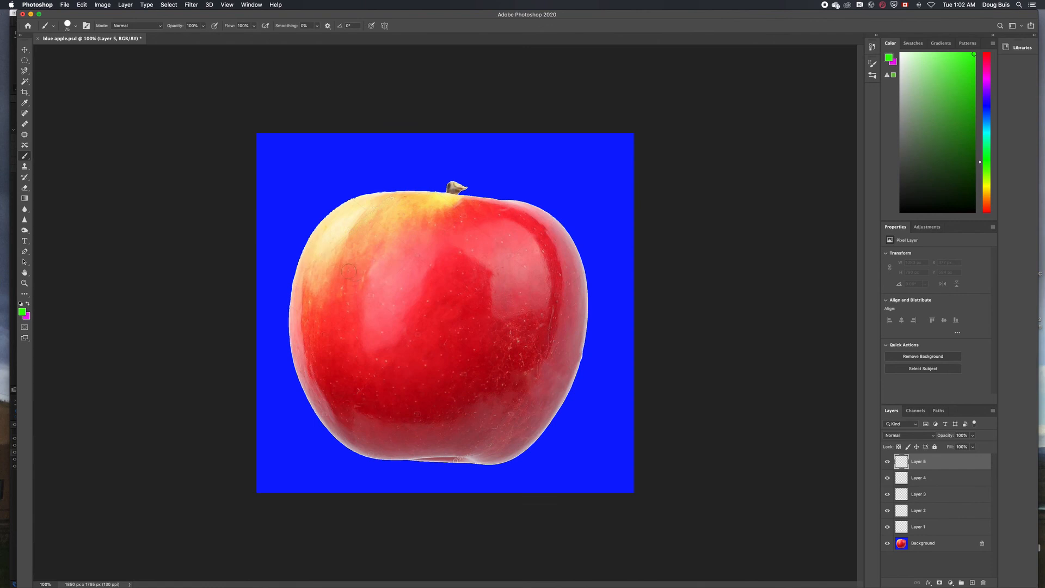
{"action": "mouse_move", "coordinate": [349, 270]}
{"action": "left_mouse_down"}
{"action": "mouse_move", "coordinate": [374, 261]}
{"action": "mouse_move", "coordinate": [430, 266]}
{"action": "left_mouse_up"}
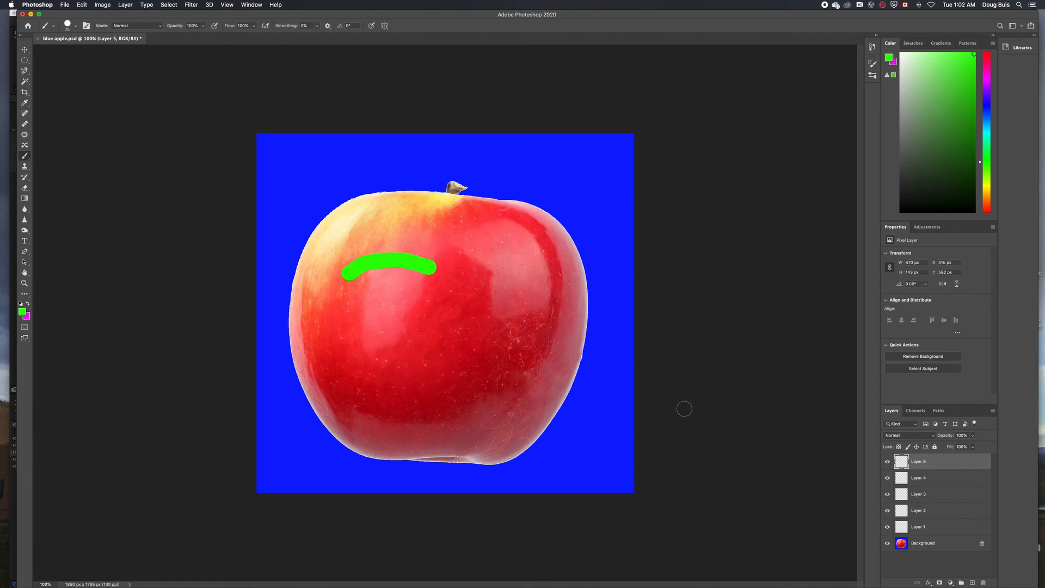
{"action": "left_click", "coordinate": [905, 478]}
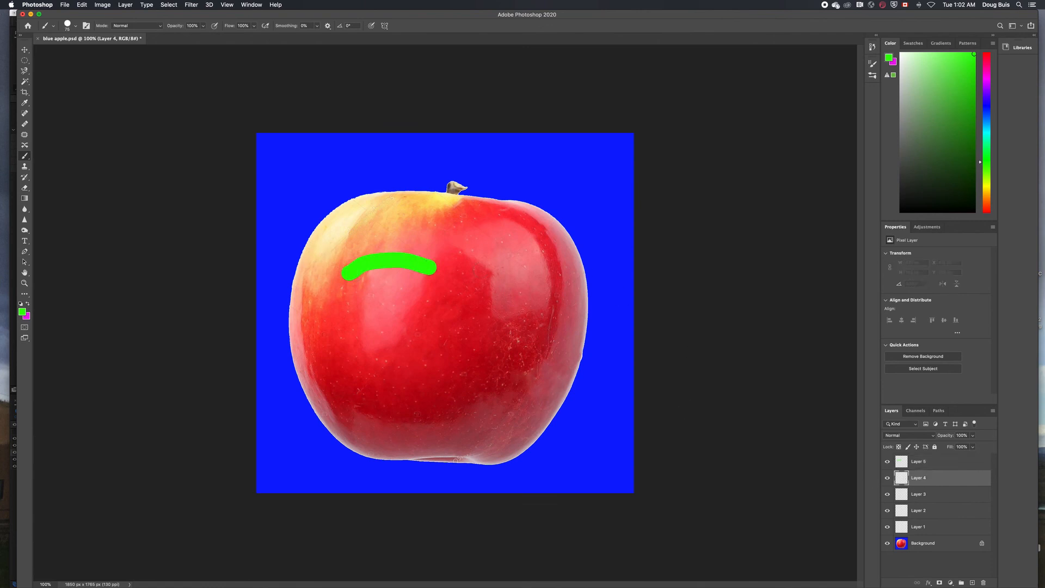
{"action": "mouse_move", "coordinate": [478, 271]}
{"action": "left_mouse_down"}
{"action": "mouse_move", "coordinate": [536, 276]}
{"action": "mouse_move", "coordinate": [545, 287]}
{"action": "left_mouse_up"}
On Layer 1, paint a magenta mouth with an 81 px brush
{"action": "left_click", "coordinate": [76, 26]}
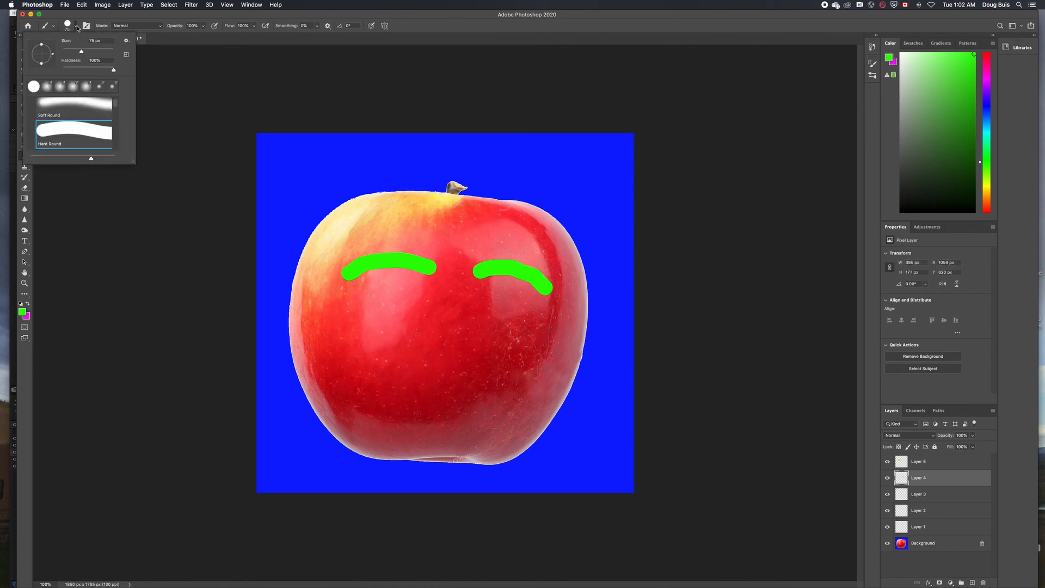
{"action": "left_click_drag", "start_coordinate": [88, 53], "coordinate": [87, 53]}
{"action": "left_click", "coordinate": [903, 528]}
{"action": "left_click", "coordinate": [27, 317]}
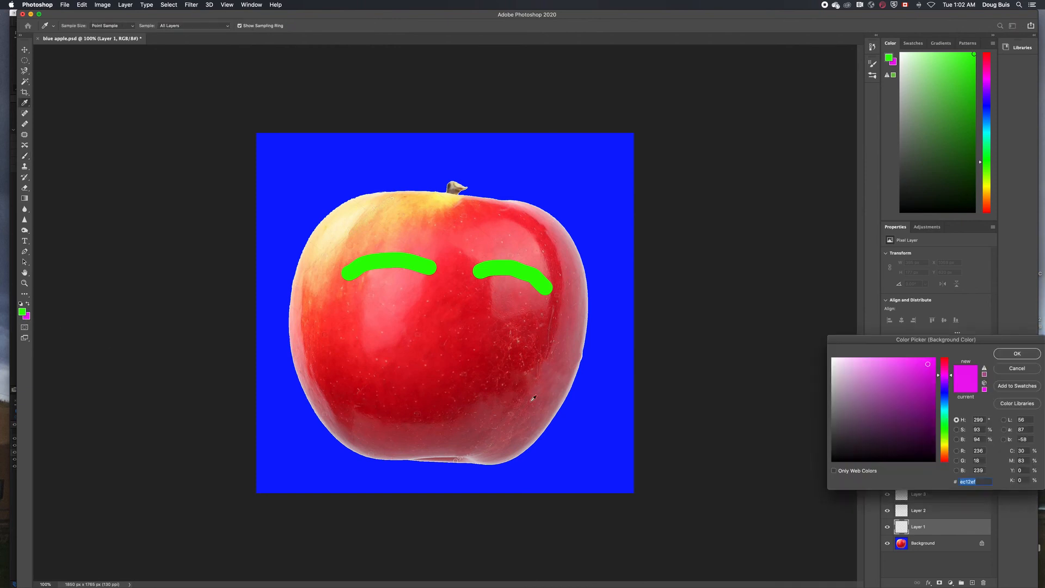
{"action": "left_click", "coordinate": [1017, 368]}
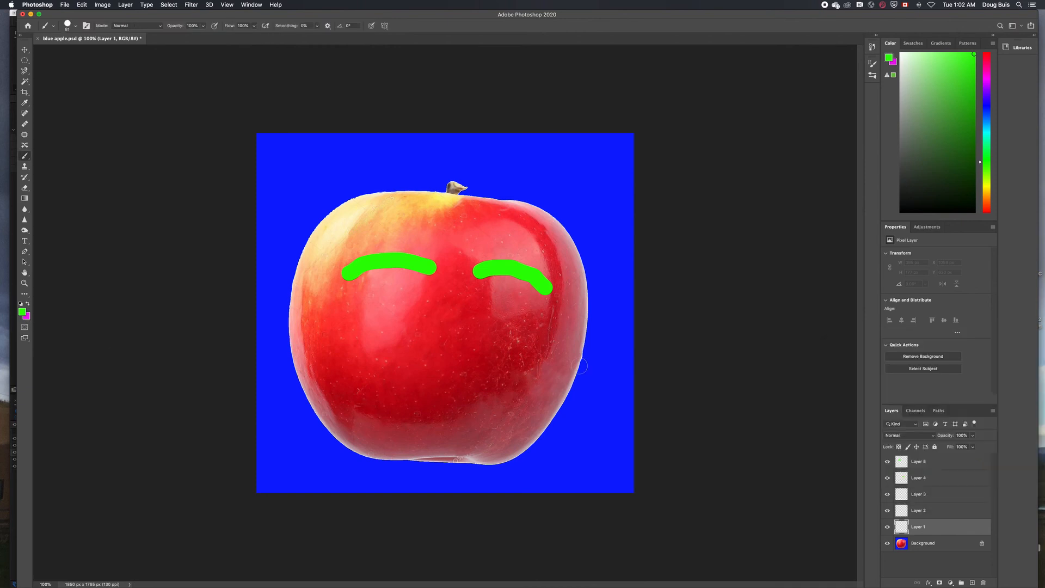
{"action": "left_click", "coordinate": [27, 304]}
{"action": "mouse_move", "coordinate": [373, 397]}
{"action": "left_mouse_down"}
{"action": "mouse_move", "coordinate": [474, 395]}
{"action": "mouse_move", "coordinate": [452, 390]}
{"action": "left_mouse_up"}
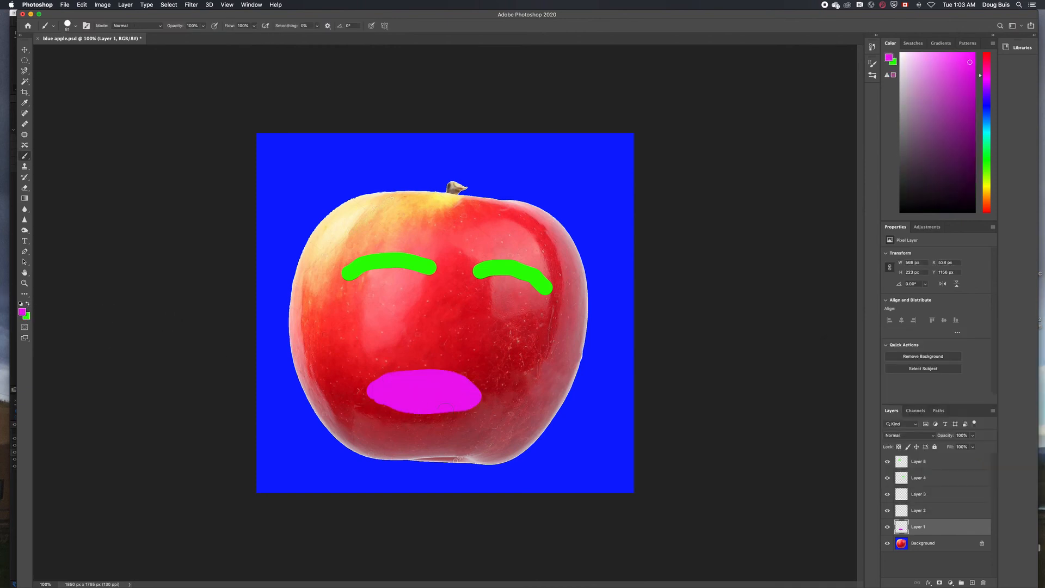
Paint white eyes under both eyebrows with a 137 px brush, on Layers 3 and 2
{"action": "left_click", "coordinate": [903, 495]}
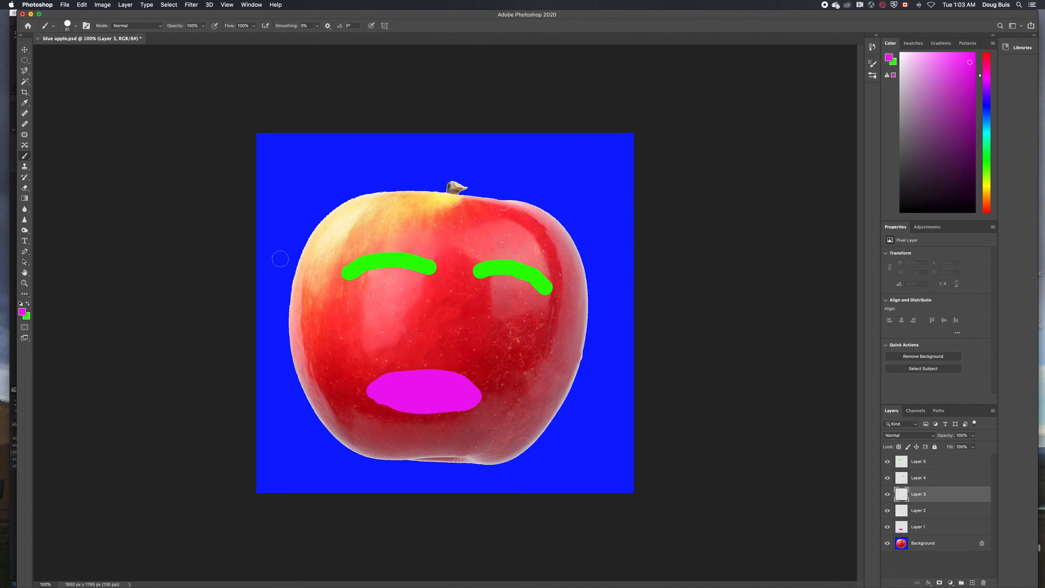
{"action": "left_click", "coordinate": [22, 313]}
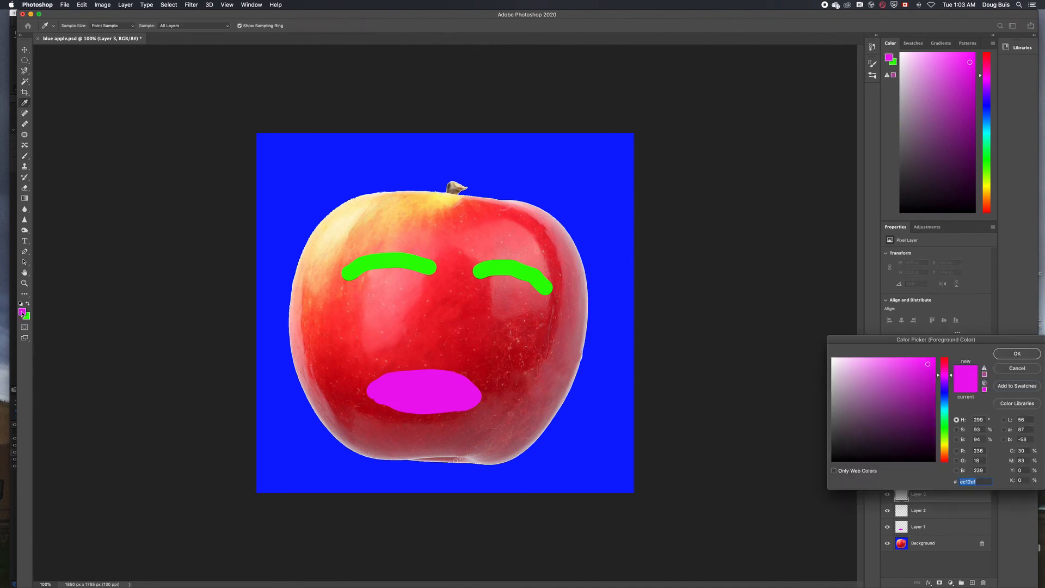
{"action": "left_click", "coordinate": [832, 359]}
{"action": "key", "text": "Return"}
{"action": "key", "text": "b"}
{"action": "left_click", "coordinate": [76, 25]}
{"action": "left_click_drag", "start_coordinate": [83, 51], "coordinate": [93, 52]}
{"action": "left_click_drag", "start_coordinate": [370, 305], "coordinate": [403, 305]}
{"action": "left_click", "coordinate": [919, 511]}
{"action": "mouse_move", "coordinate": [482, 308]}
{"action": "left_mouse_down"}
{"action": "mouse_move", "coordinate": [496, 319]}
{"action": "mouse_move", "coordinate": [528, 313]}
{"action": "mouse_move", "coordinate": [503, 333]}
{"action": "left_mouse_up"}
Pick blue and dab a blue pupil into each white eye
{"action": "left_click", "coordinate": [28, 305]}
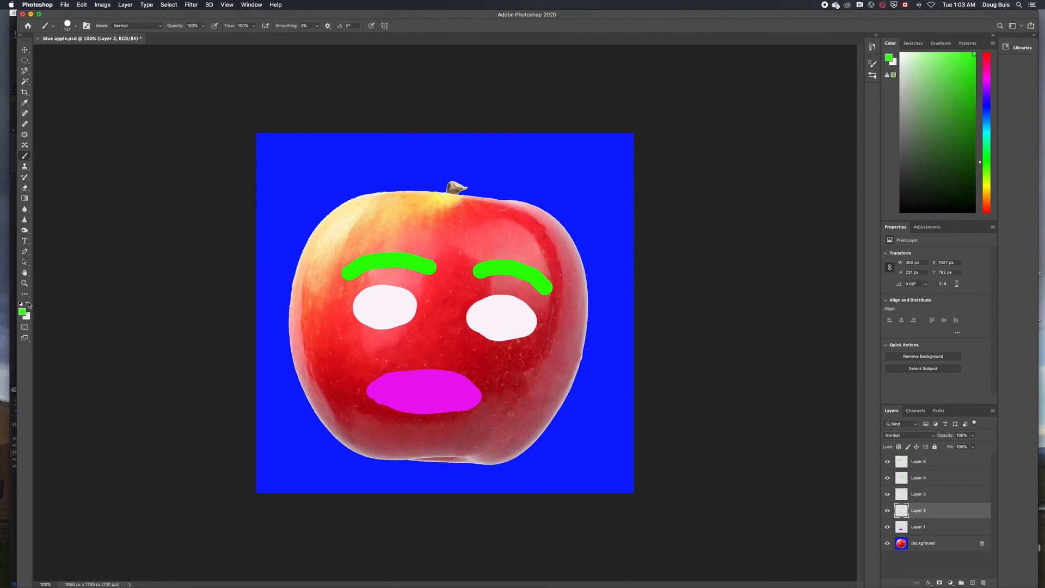
{"action": "left_click", "coordinate": [25, 315]}
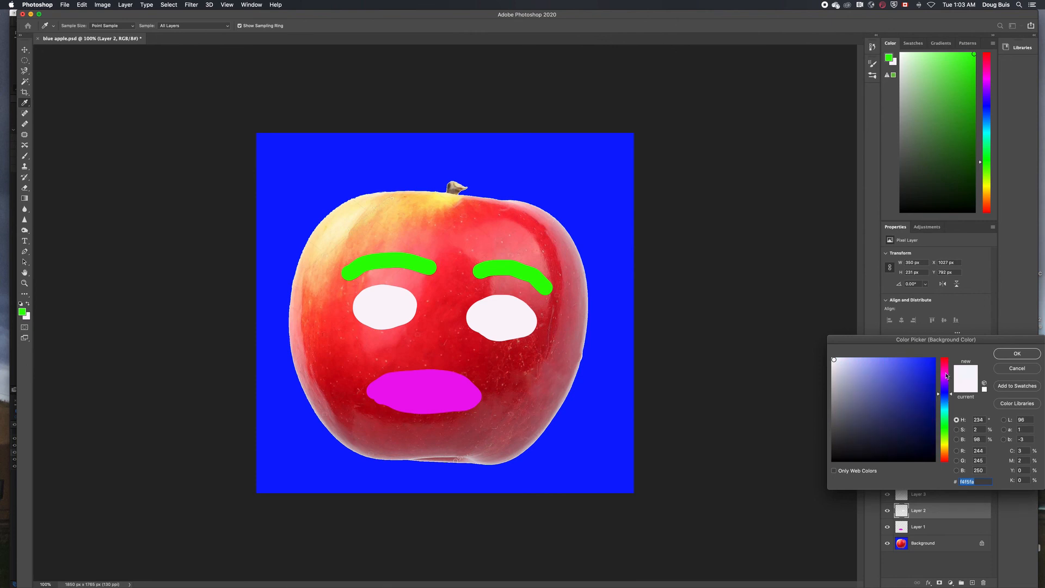
{"action": "left_click", "coordinate": [934, 361]}
{"action": "left_click", "coordinate": [1017, 354]}
{"action": "left_click", "coordinate": [503, 316]}
{"action": "key", "text": "super+z"}
{"action": "left_click", "coordinate": [28, 304]}
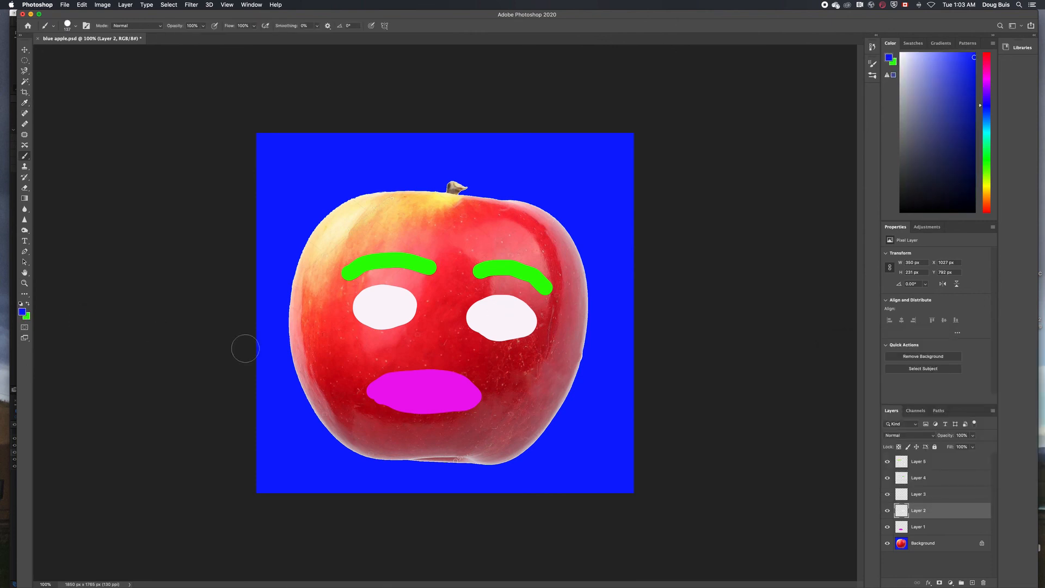
{"action": "left_click", "coordinate": [502, 317]}
{"action": "left_click", "coordinate": [906, 499]}
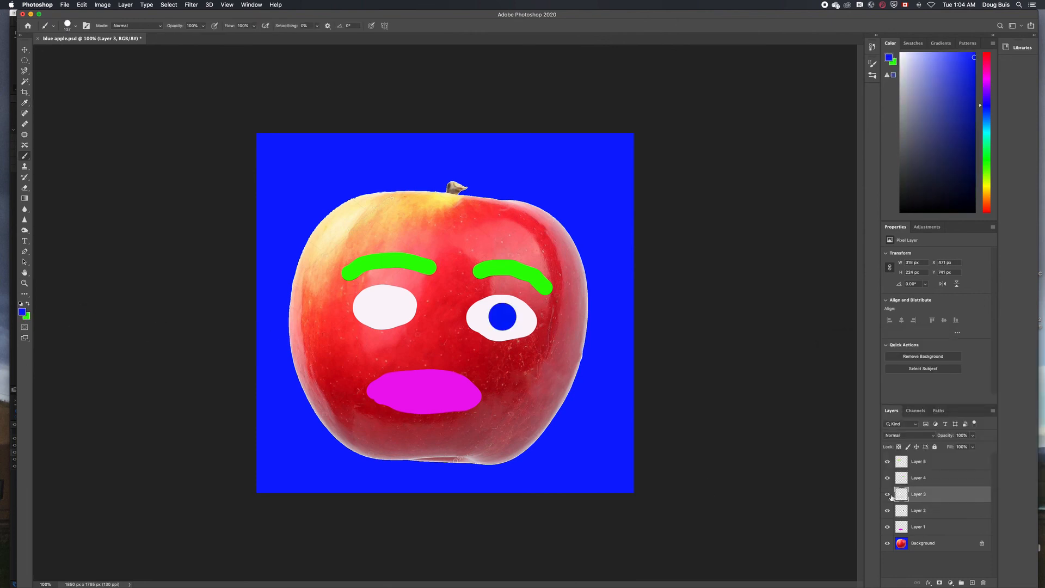
{"action": "left_click", "coordinate": [386, 305]}
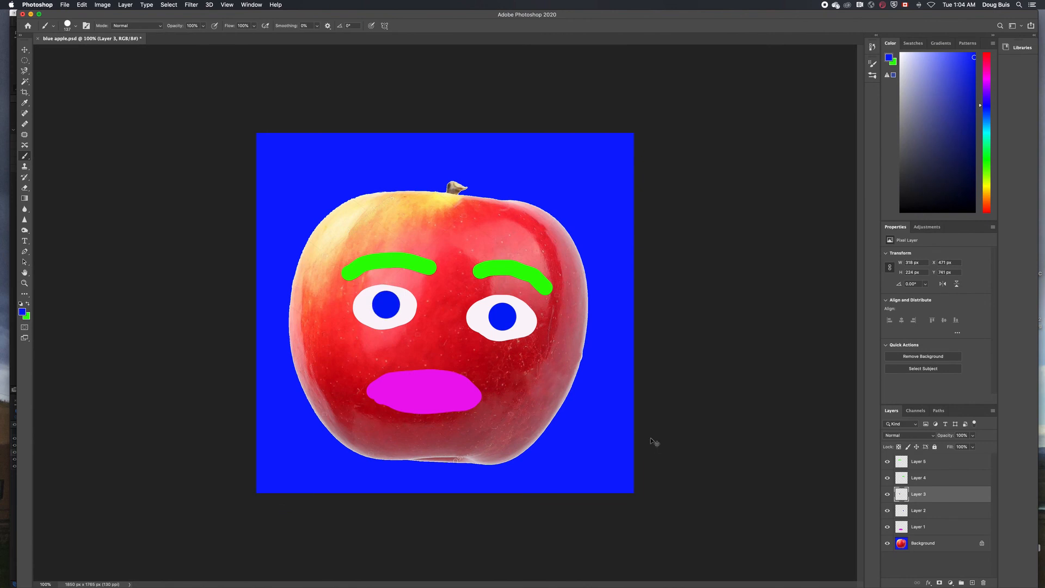
{"action": "key", "text": "super+shift+s"}
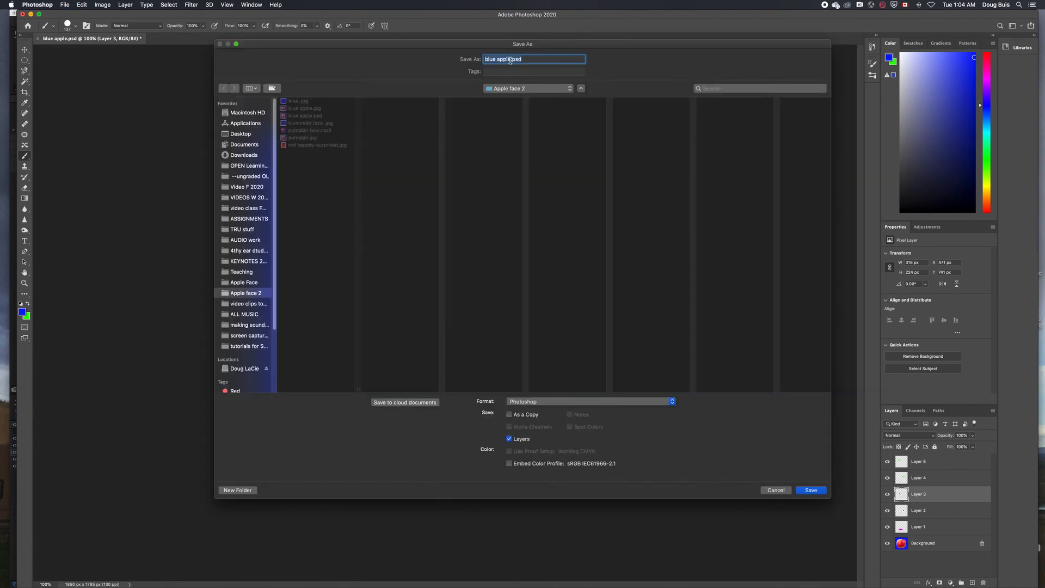
Save as 'blue apple eyes.psd' in Photoshop format, keeping maximum compatibility
{"action": "left_click", "coordinate": [510, 60]}
{"action": "type", "text": "eyes"}
{"action": "left_click", "coordinate": [811, 491]}
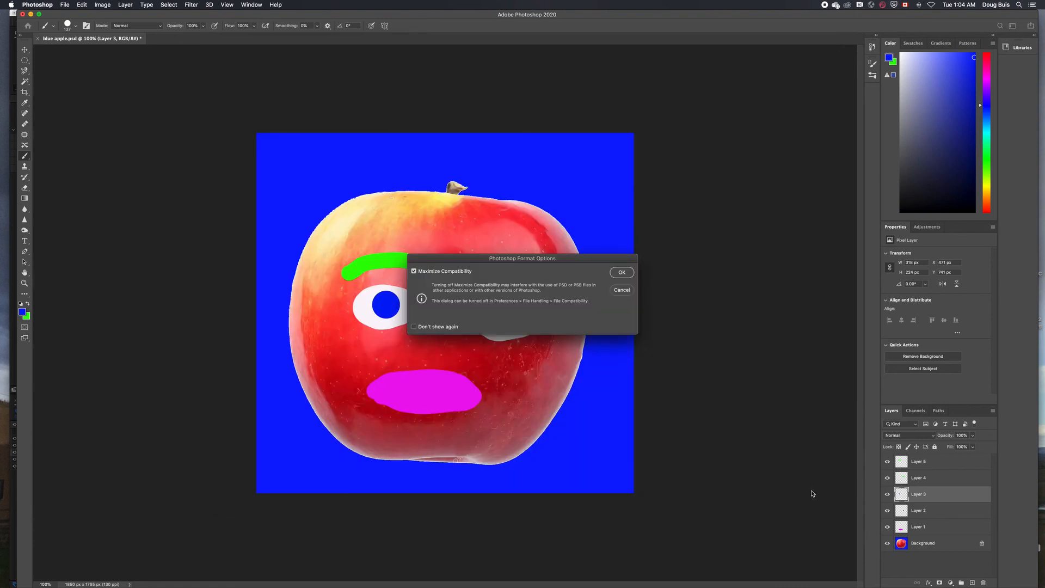
{"action": "left_click", "coordinate": [622, 273]}
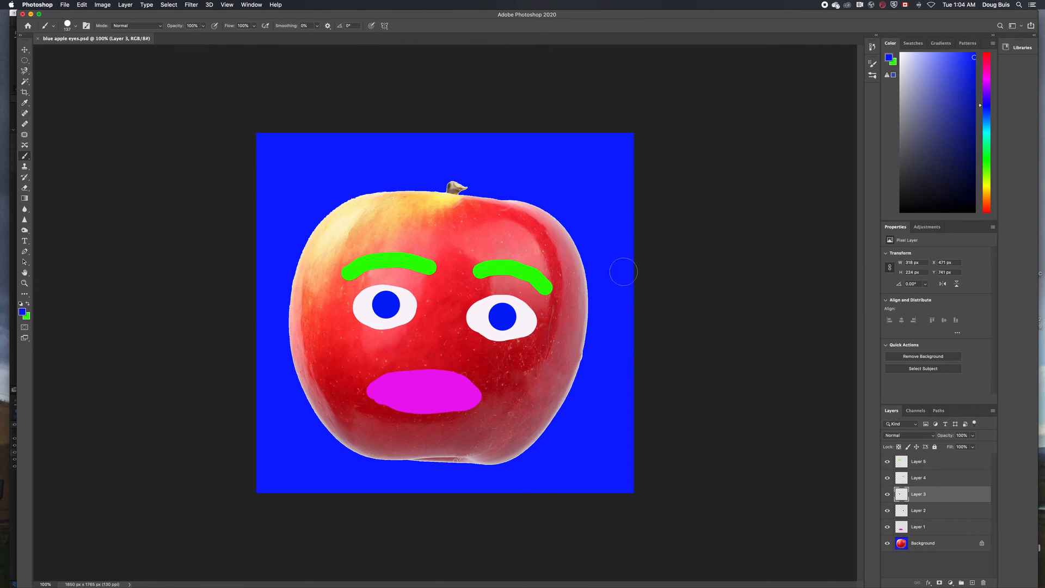